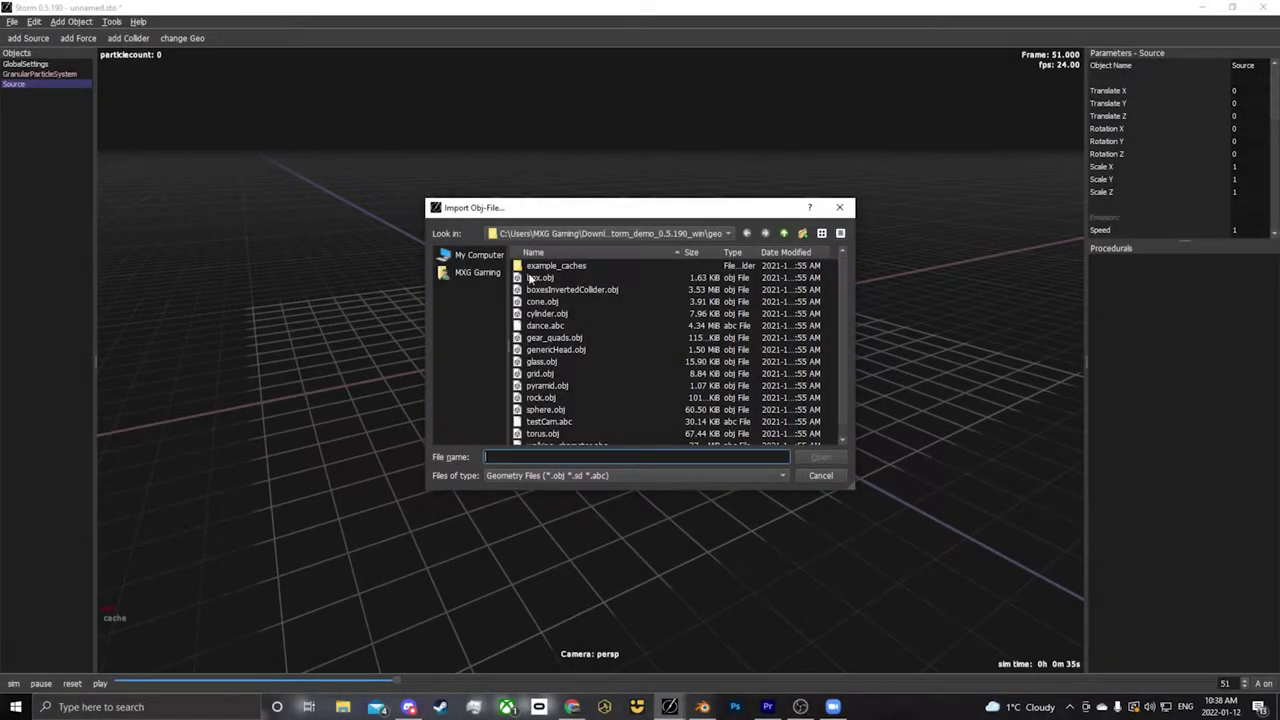
# Use box.obj as the Source geometry and raise the Source to Translate Y 3.16921
pyautogui.click(530, 278)
pyautogui.doubleClick(531, 278)
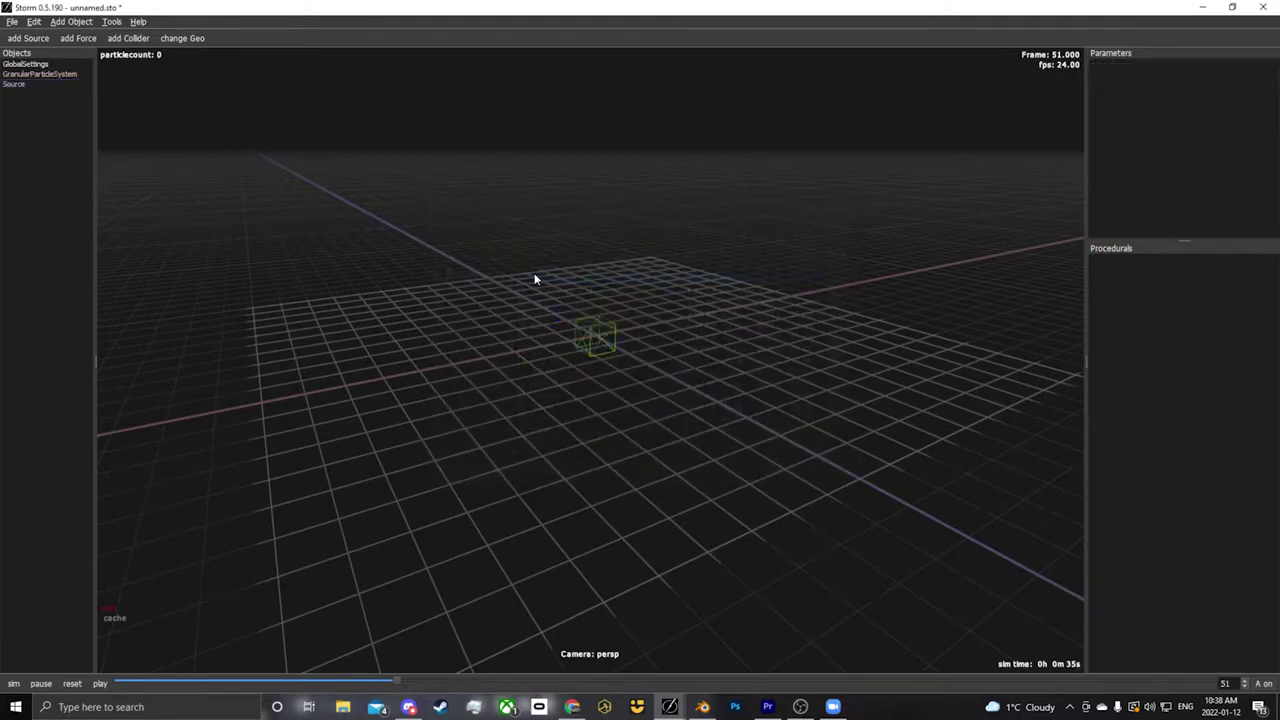
pyautogui.click(592, 319)
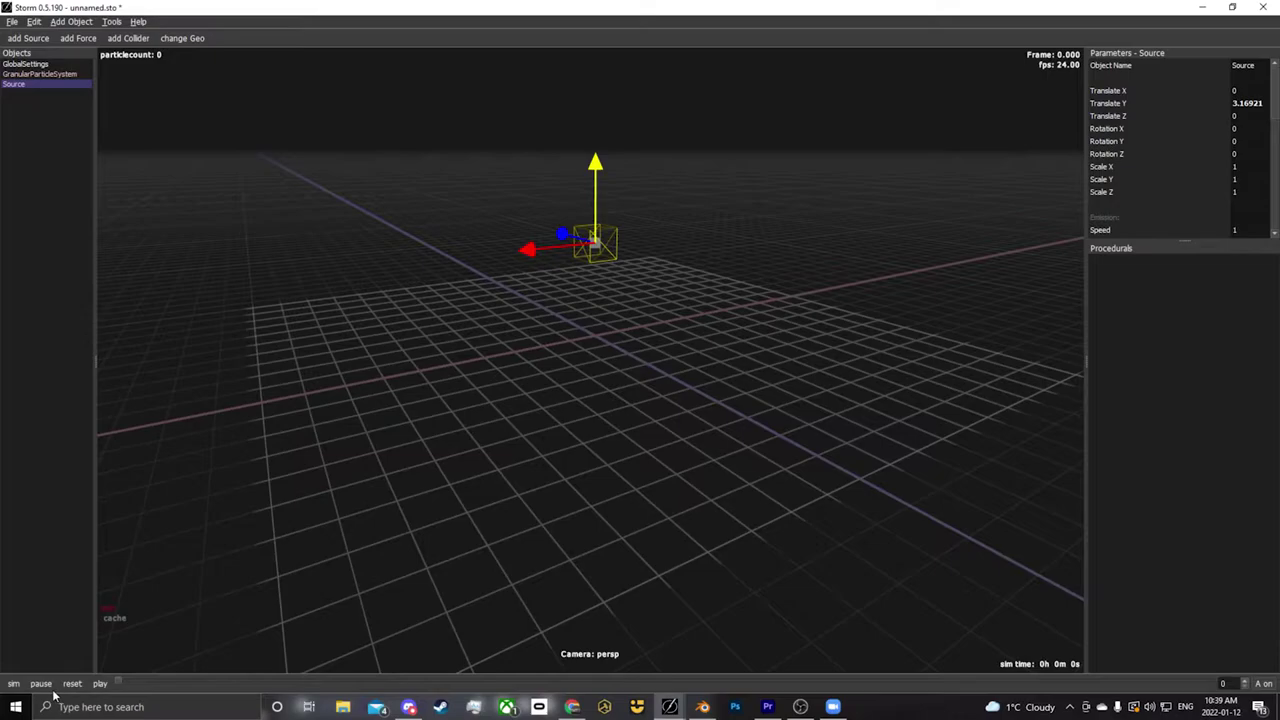
# Set the Source's Single Shot Frame to 0, then reset and rerun for a single 5832-particle burst
pyautogui.press('space')
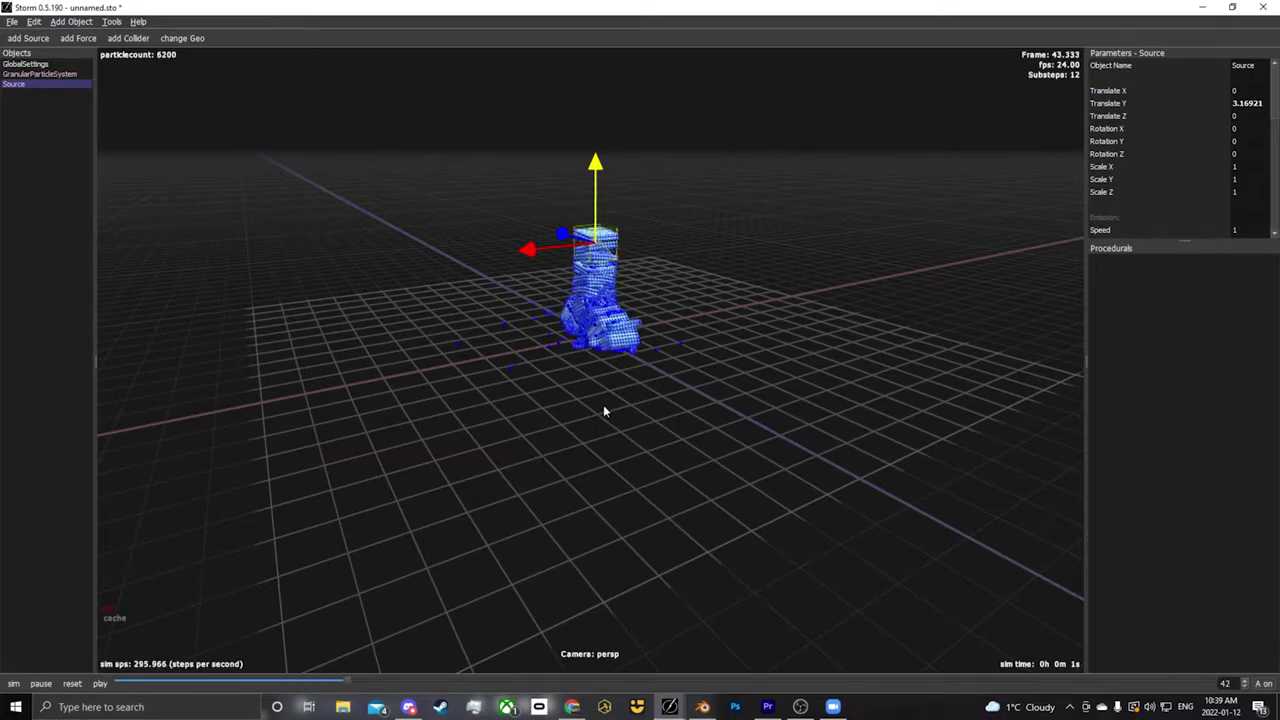
pyautogui.moveTo(603, 409)
pyautogui.mouseDown(button='middle')
pyautogui.moveTo(491, 399)
pyautogui.moveTo(383, 435)
pyautogui.moveTo(130, 425)
pyautogui.mouseUp(button='middle')
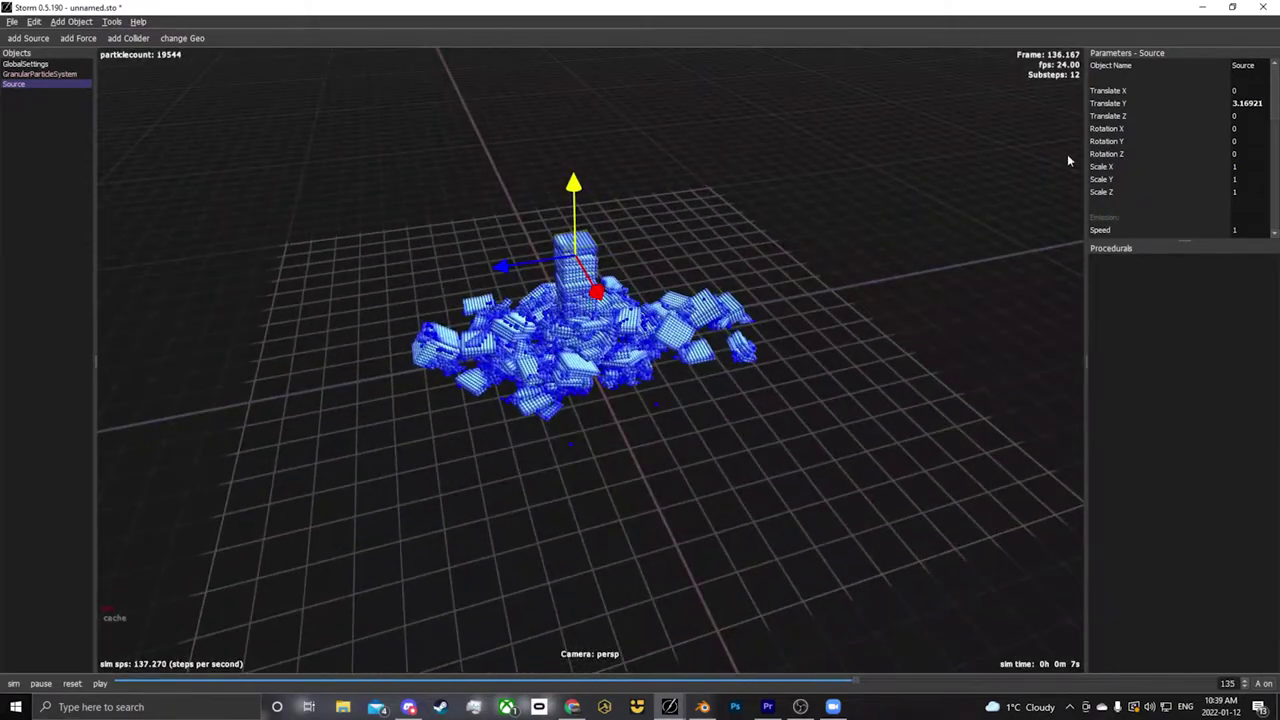
pyautogui.scroll(-3, 1152, 164)
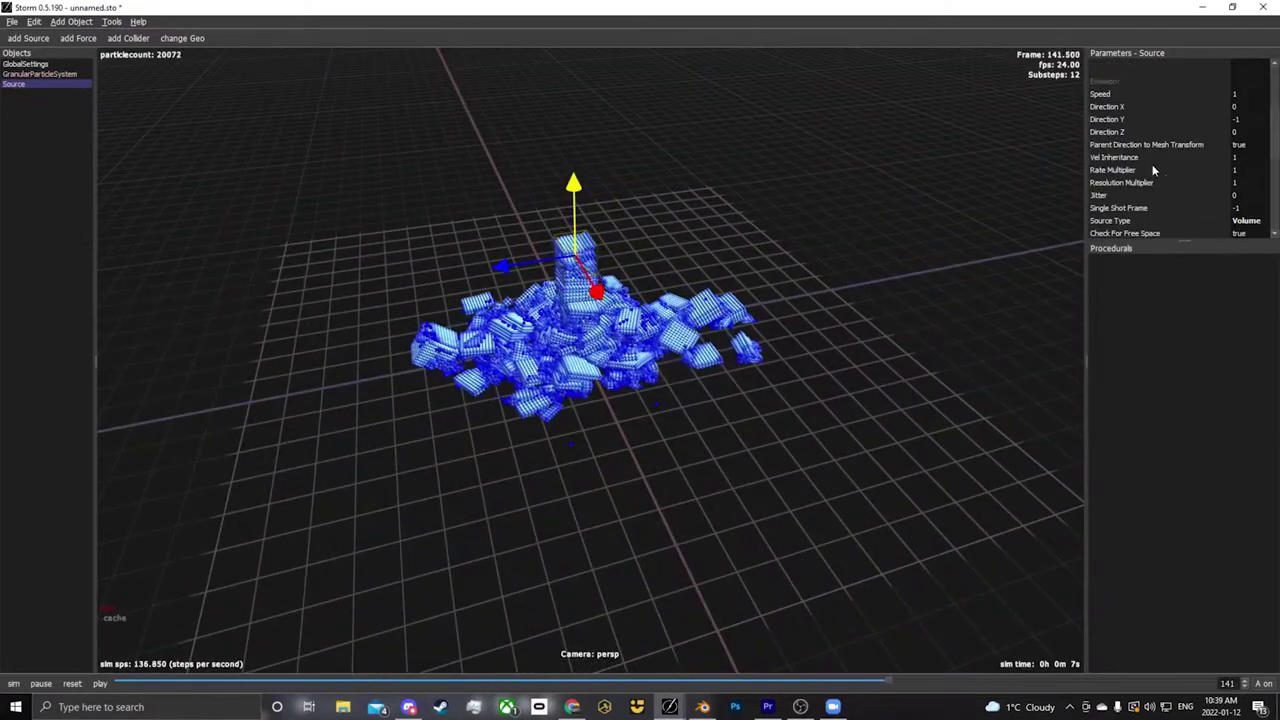
pyautogui.doubleClick(1236, 207)
pyautogui.write('0')
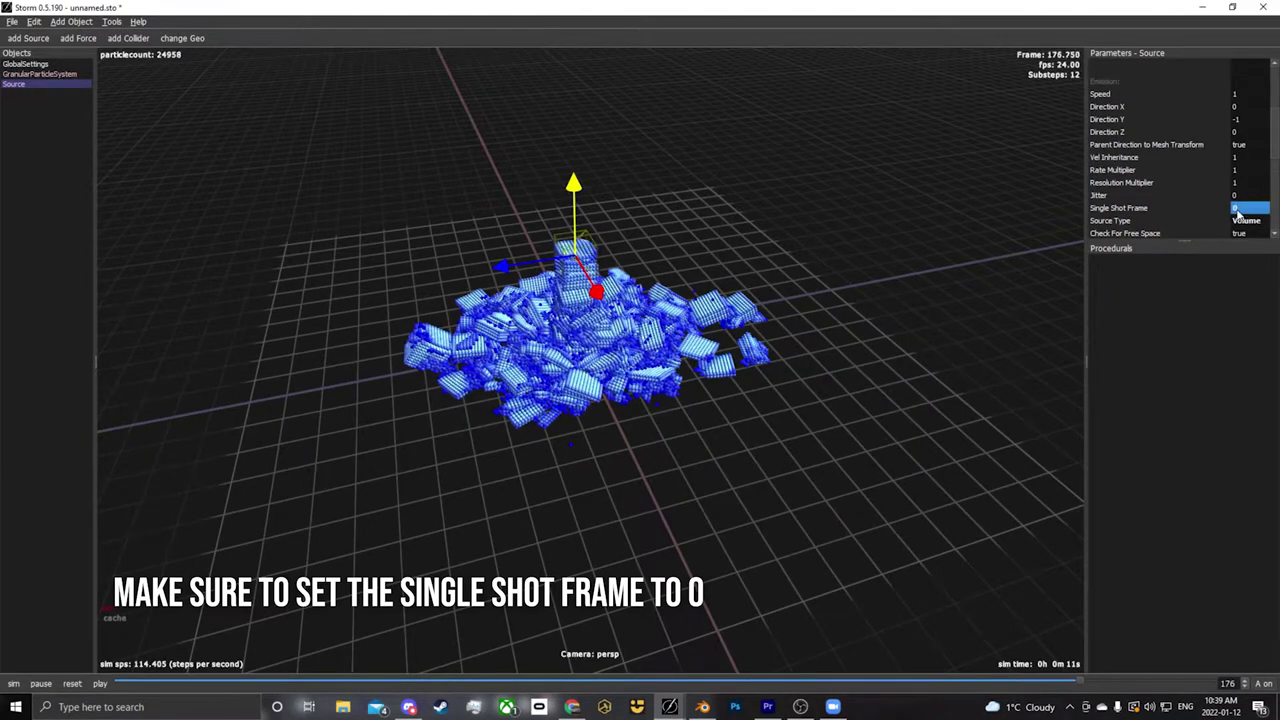
pyautogui.click(72, 684)
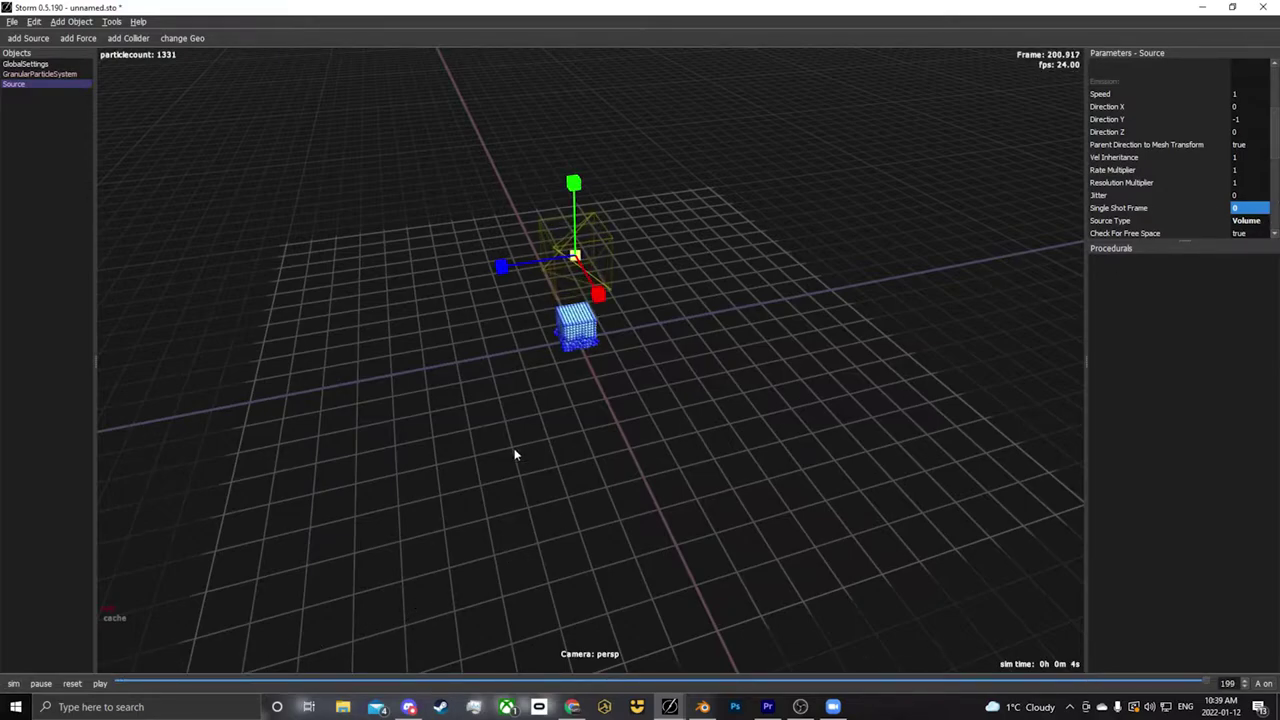
pyautogui.click(72, 684)
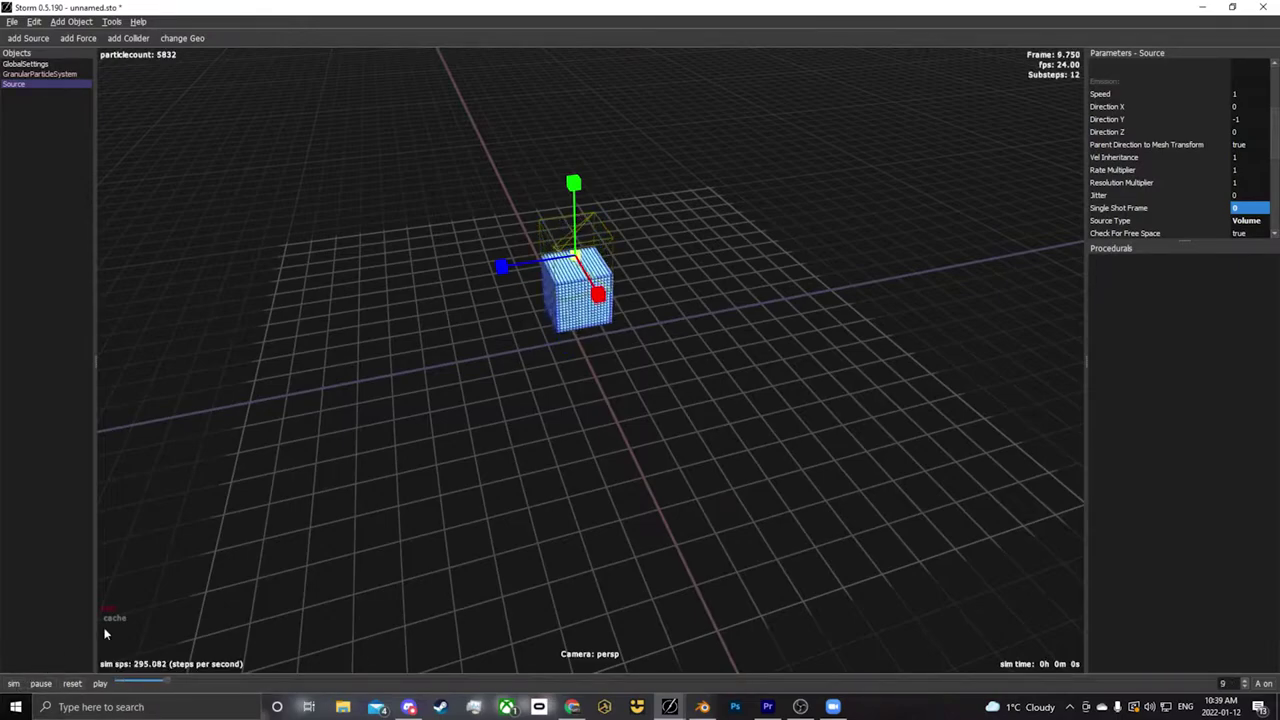
# Set GranularParticleSystem Resolution to 30 and rerun, viewing the 140,608-particle cube falling
pyautogui.click(49, 73)
pyautogui.scroll(3, 1165, 126)
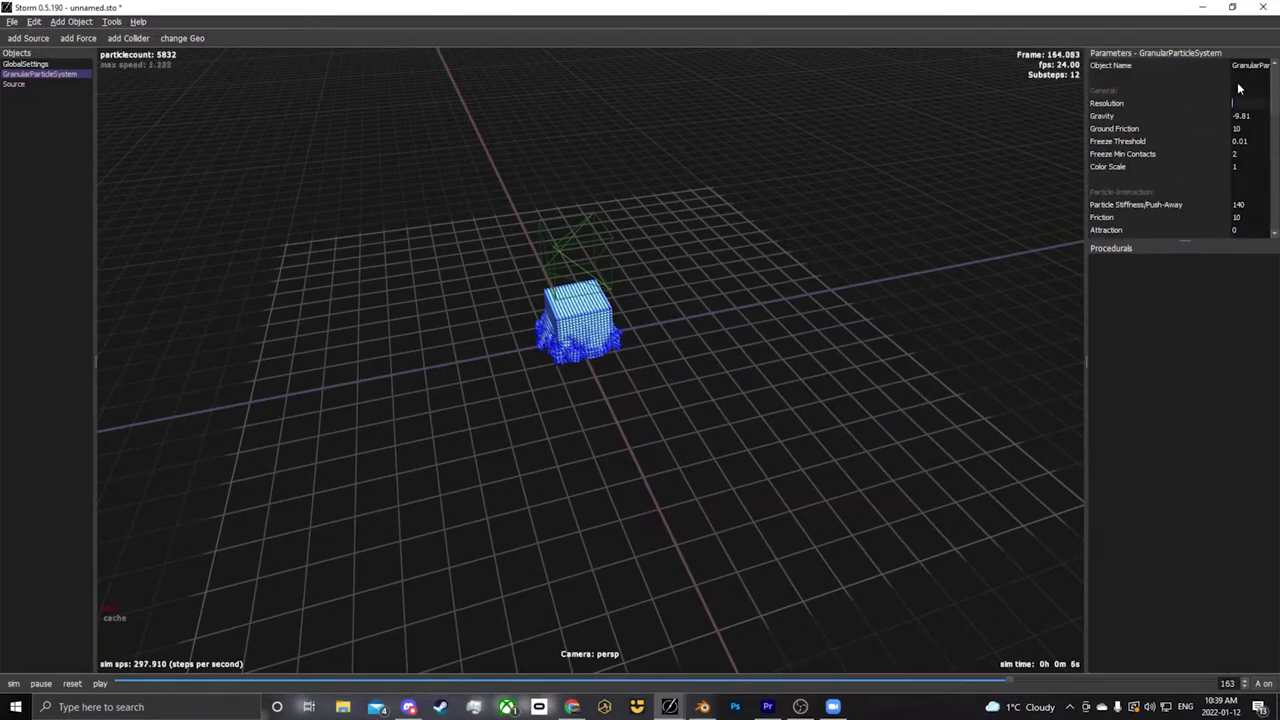
pyautogui.write('30')
pyautogui.press('Return')
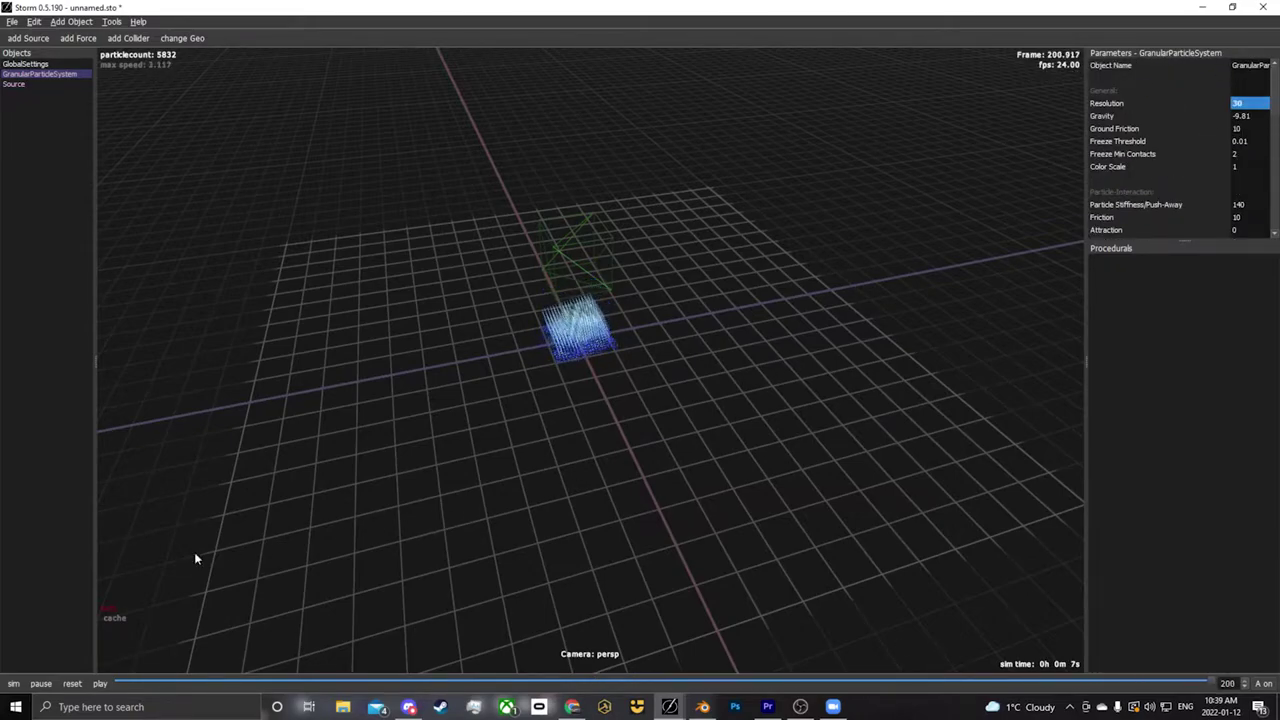
pyautogui.click(72, 684)
pyautogui.click(10, 686)
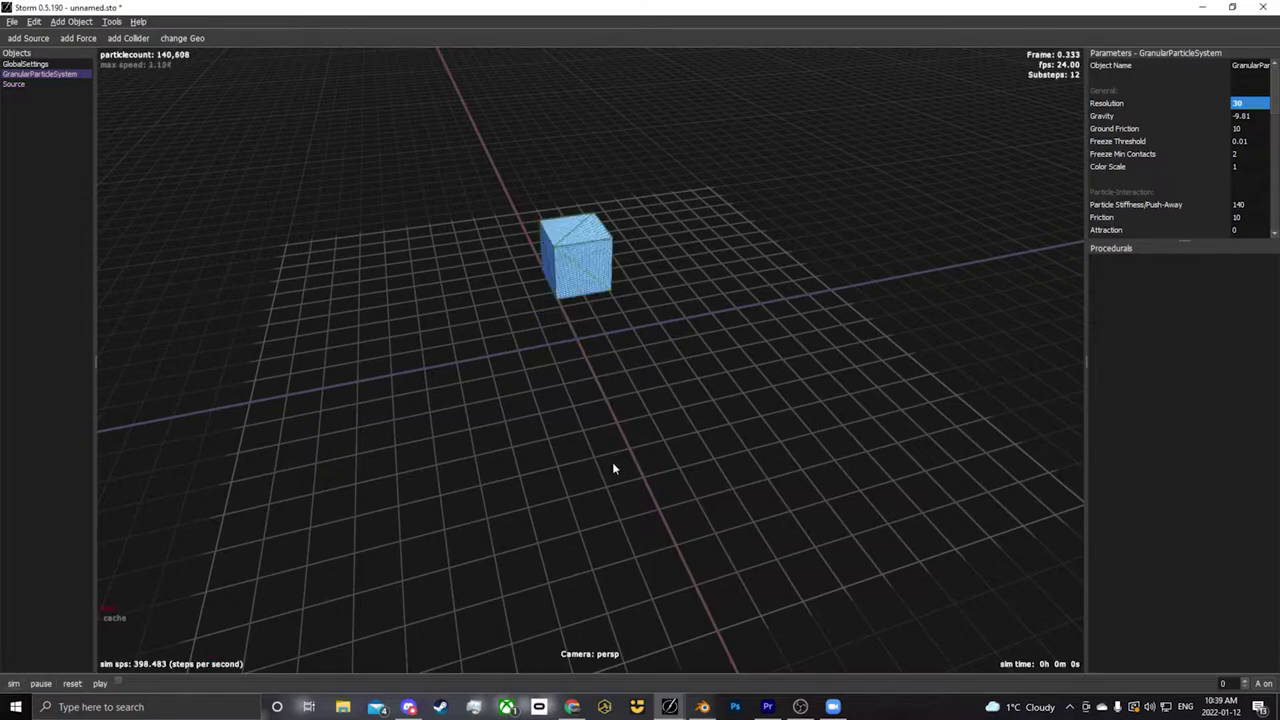
pyautogui.scroll(5, 635, 396)
pyautogui.moveTo(658, 392); pyautogui.dragTo(686, 383, button='middle')
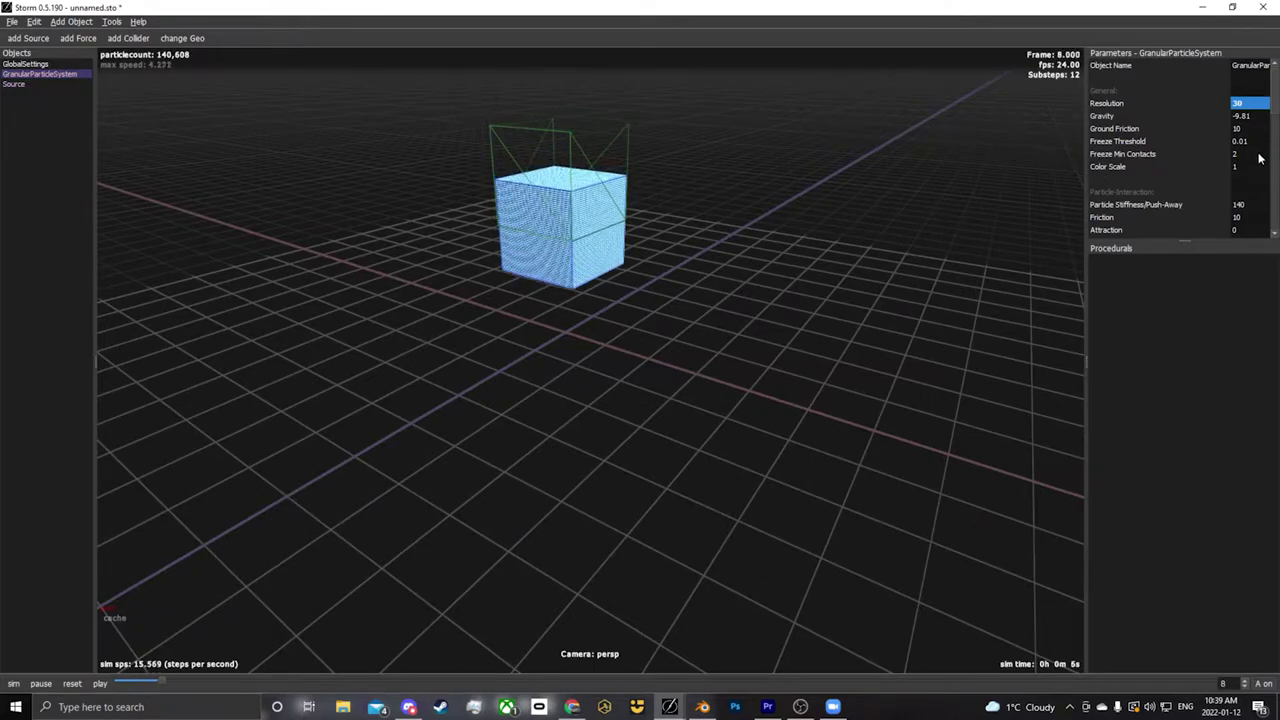
pyautogui.scroll(-3, 1254, 158)
pyautogui.scroll(-3, 1254, 158)
pyautogui.scroll(-3, 1240, 166)
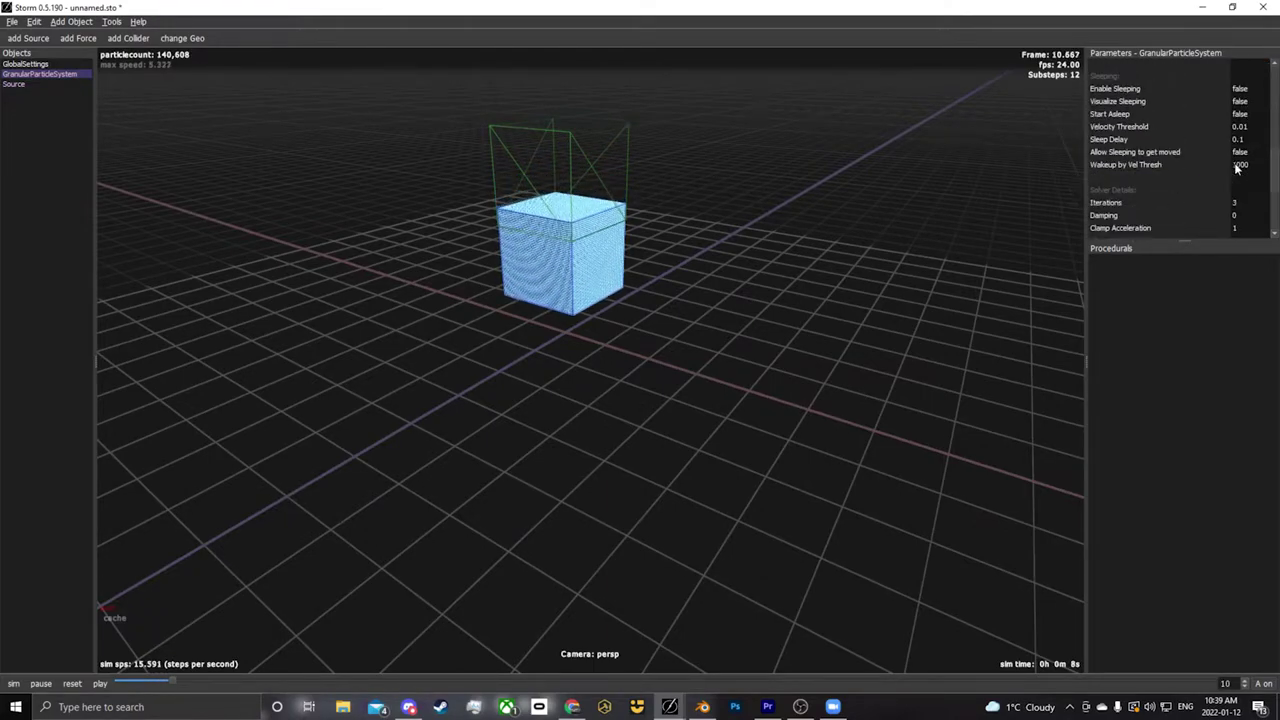
pyautogui.scroll(-1, 1236, 170)
# Set Use CUDA to true, watch the pile spread across the ground, then reset to frame 0
pyautogui.click(1237, 170)
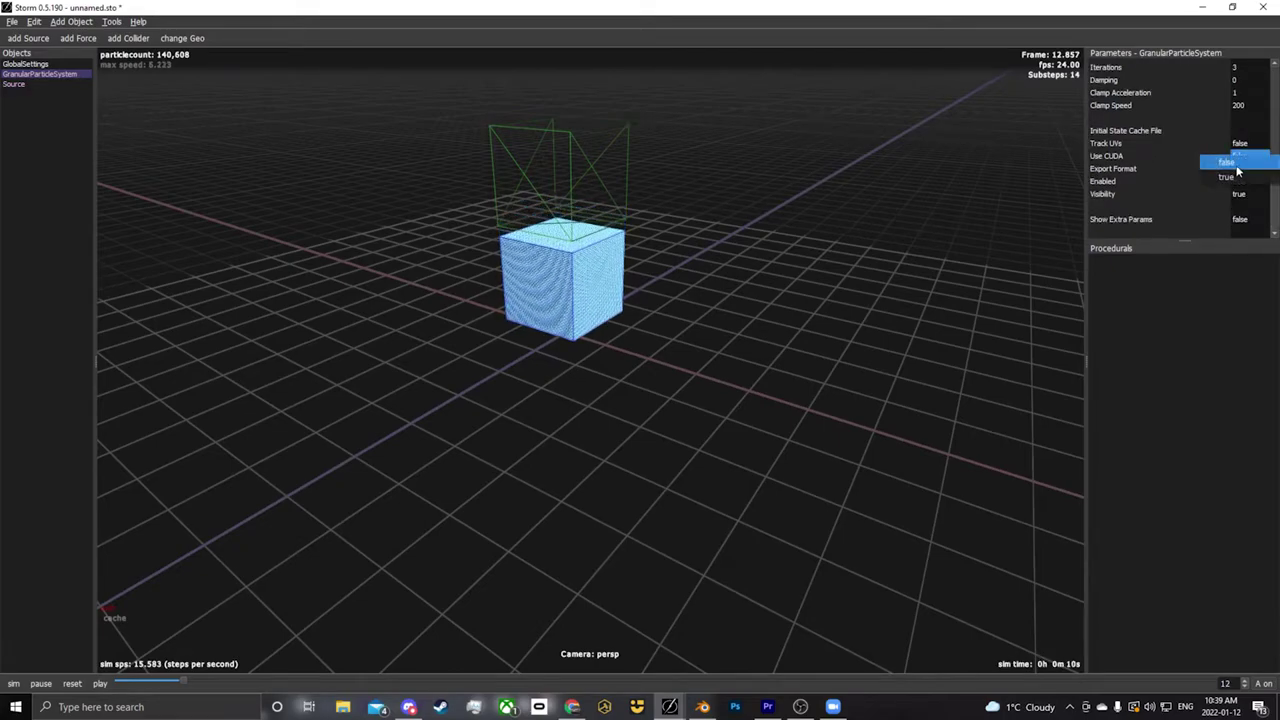
pyautogui.click(1236, 177)
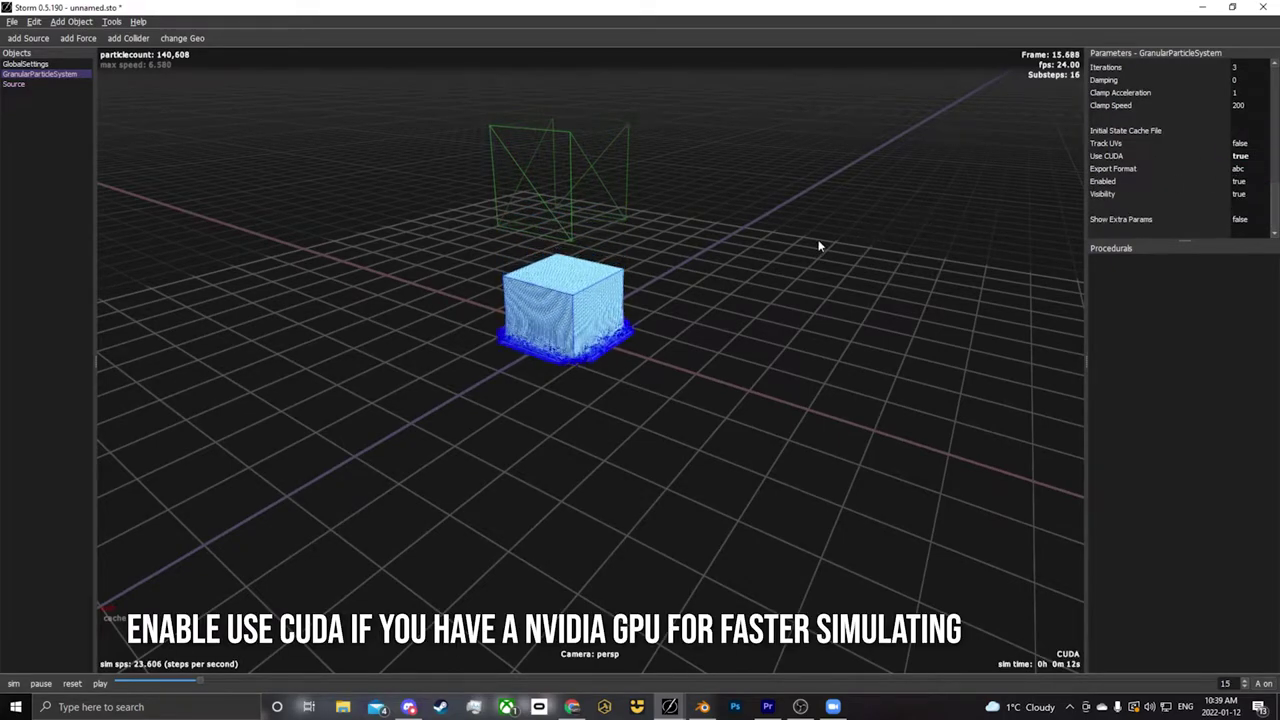
pyautogui.moveTo(767, 240)
pyautogui.keyDown('alt'); pyautogui.mouseDown()
pyautogui.moveTo(748, 277)
pyautogui.moveTo(686, 270)
pyautogui.mouseUp(); pyautogui.keyUp('alt')
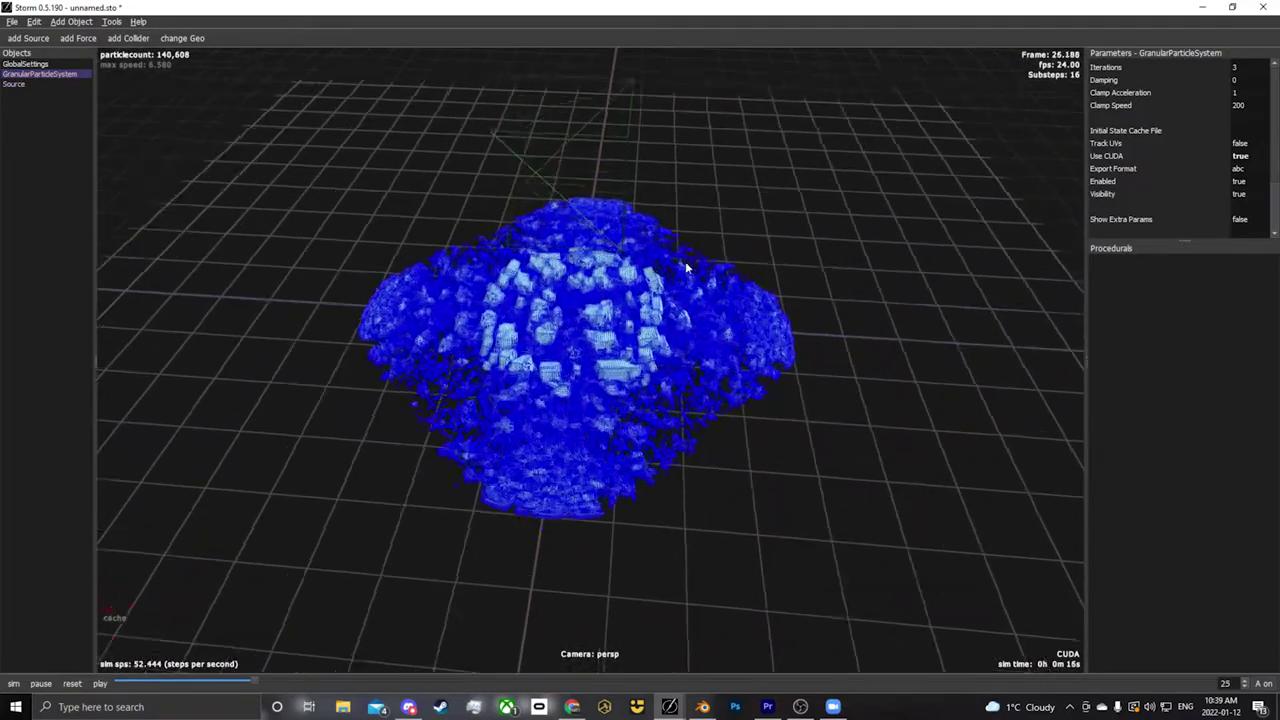
pyautogui.keyDown('alt'); pyautogui.moveTo(685, 261); pyautogui.dragTo(735, 266, button='right'); pyautogui.keyUp('alt')
pyautogui.moveTo(735, 266)
pyautogui.keyDown('alt'); pyautogui.mouseDown()
pyautogui.moveTo(805, 266)
pyautogui.moveTo(759, 255)
pyautogui.moveTo(633, 314)
pyautogui.moveTo(526, 294)
pyautogui.moveTo(406, 328)
pyautogui.moveTo(440, 331)
pyautogui.moveTo(573, 286)
pyautogui.moveTo(685, 297)
pyautogui.mouseUp(); pyautogui.keyUp('alt')
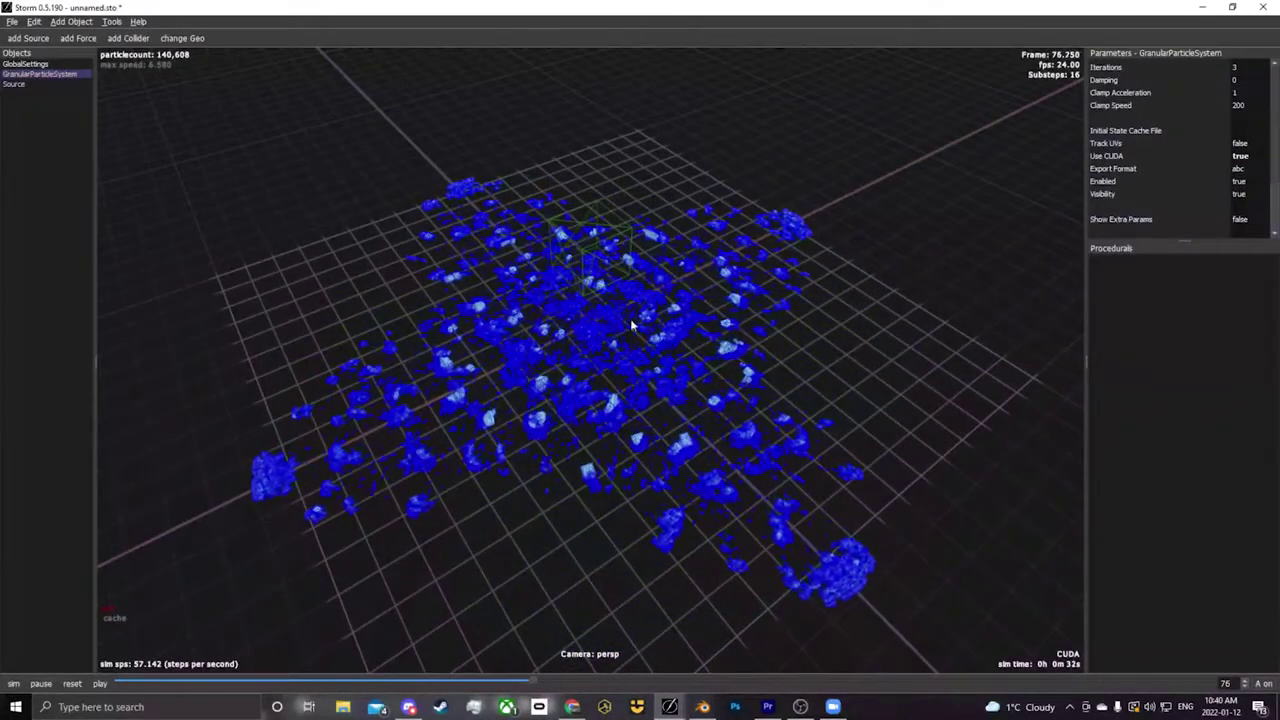
pyautogui.click(72, 683)
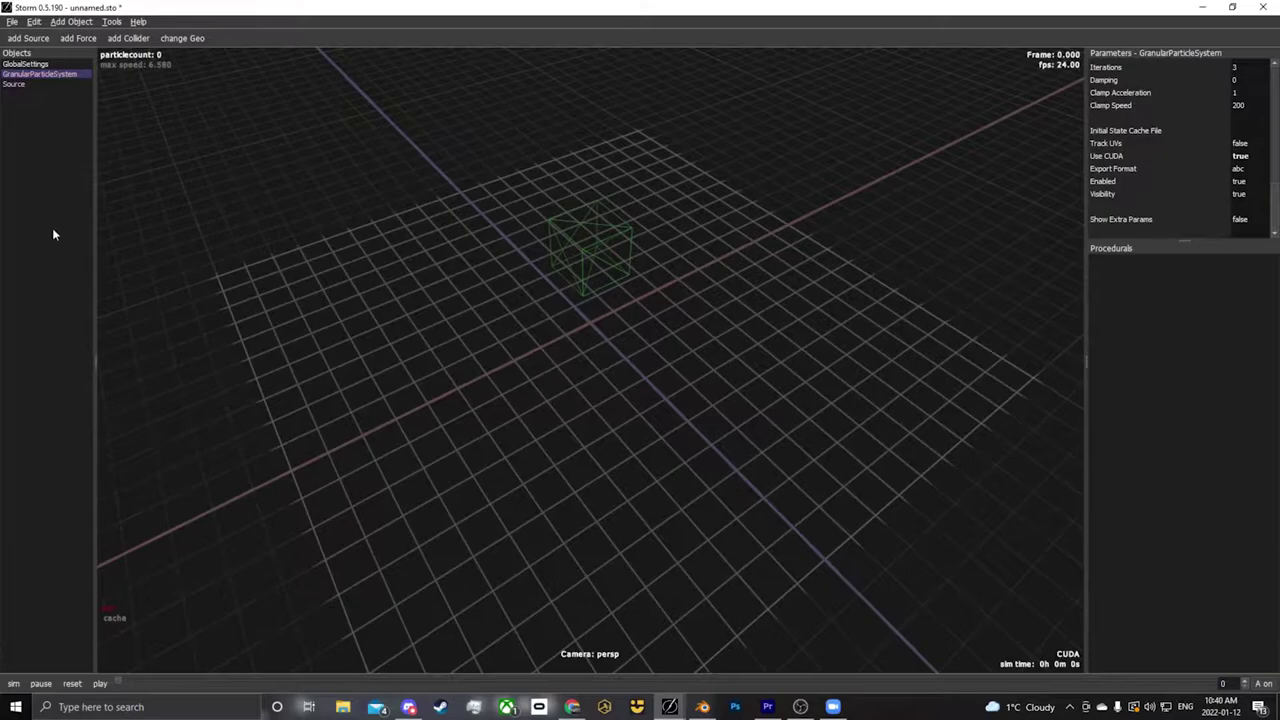
# In Preferences, enable particle-sequence export while simming with a sand cache folder path
pyautogui.click(12, 21)
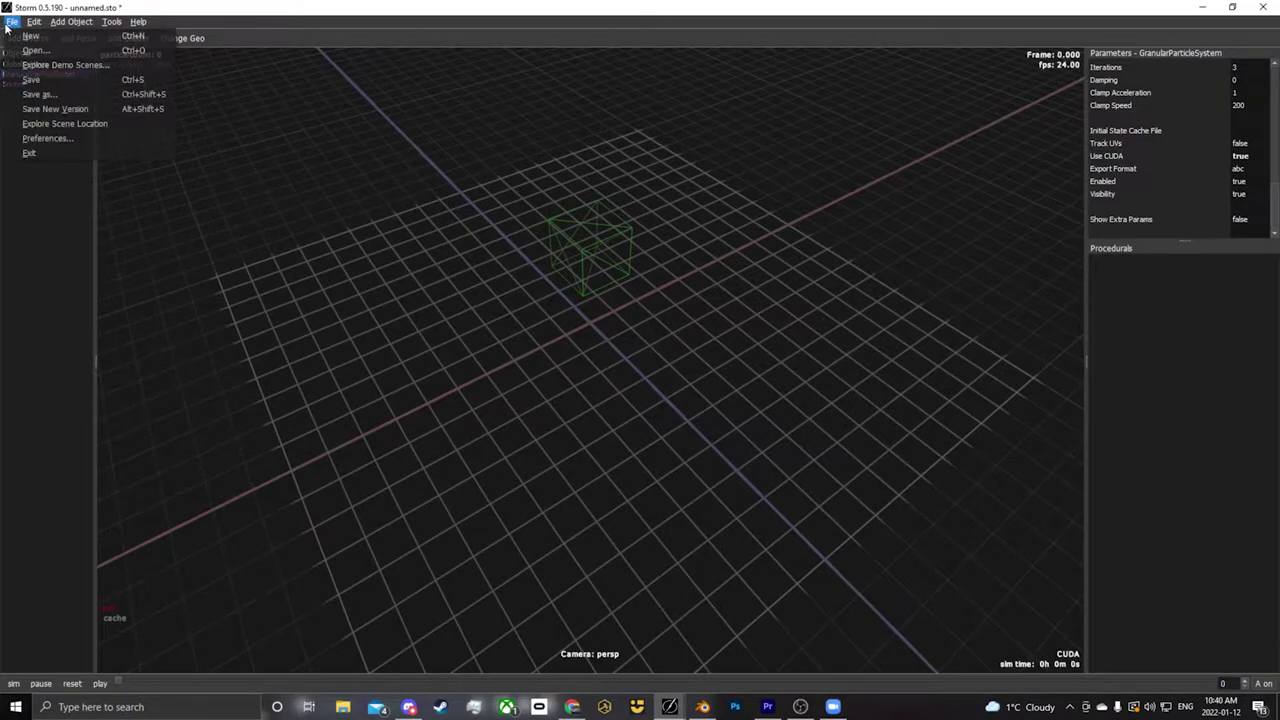
pyautogui.click(48, 140)
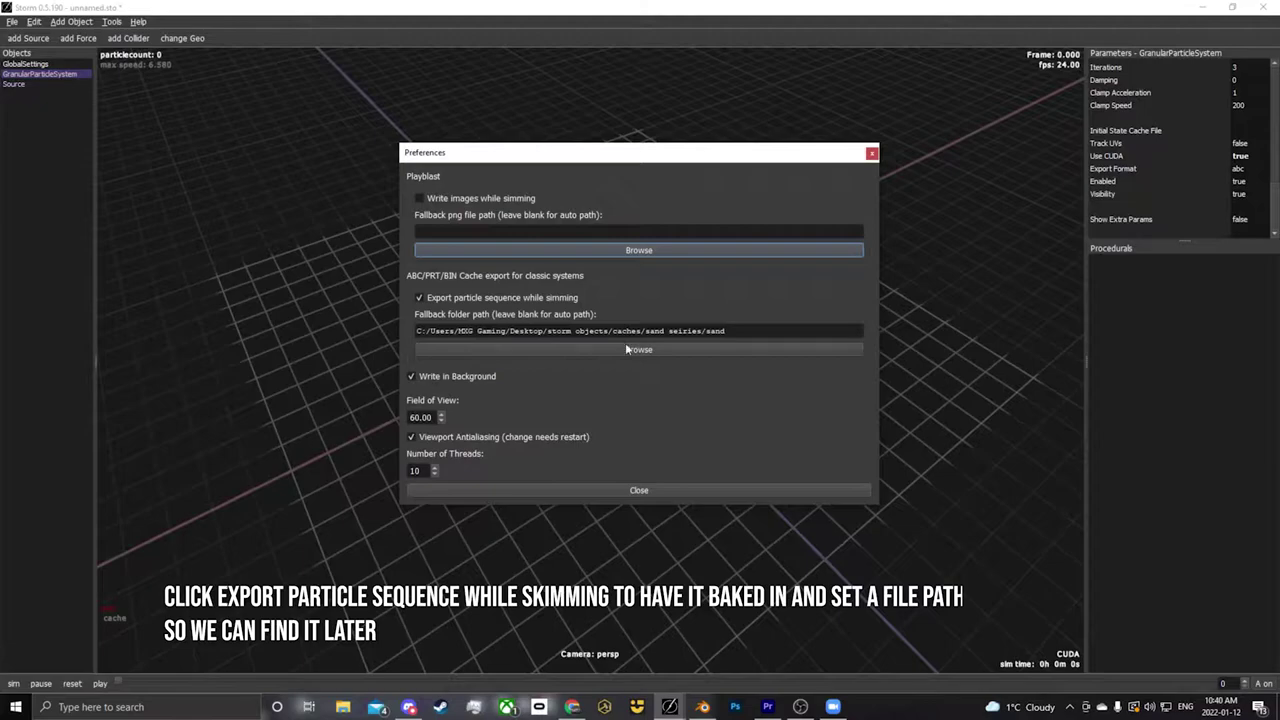
pyautogui.click(871, 154)
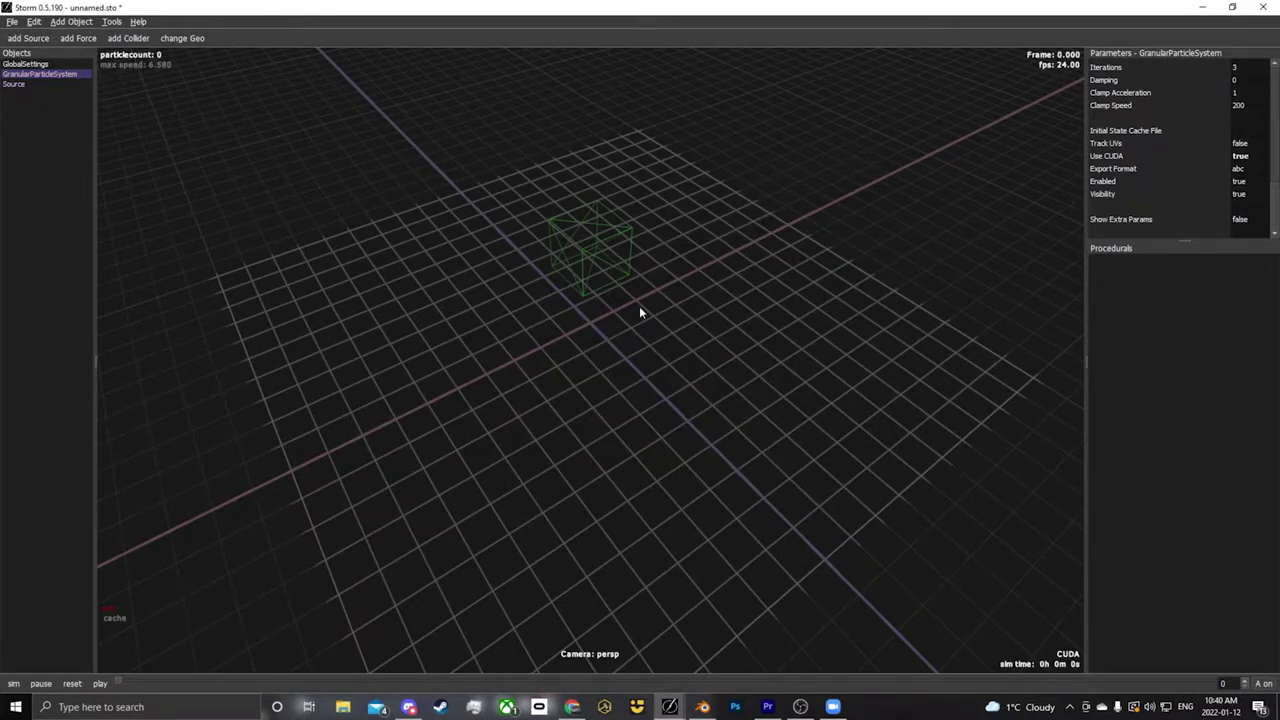
# Run the granular simulation with sequence export on, zooming in on the falling particles
pyautogui.click(13, 684)
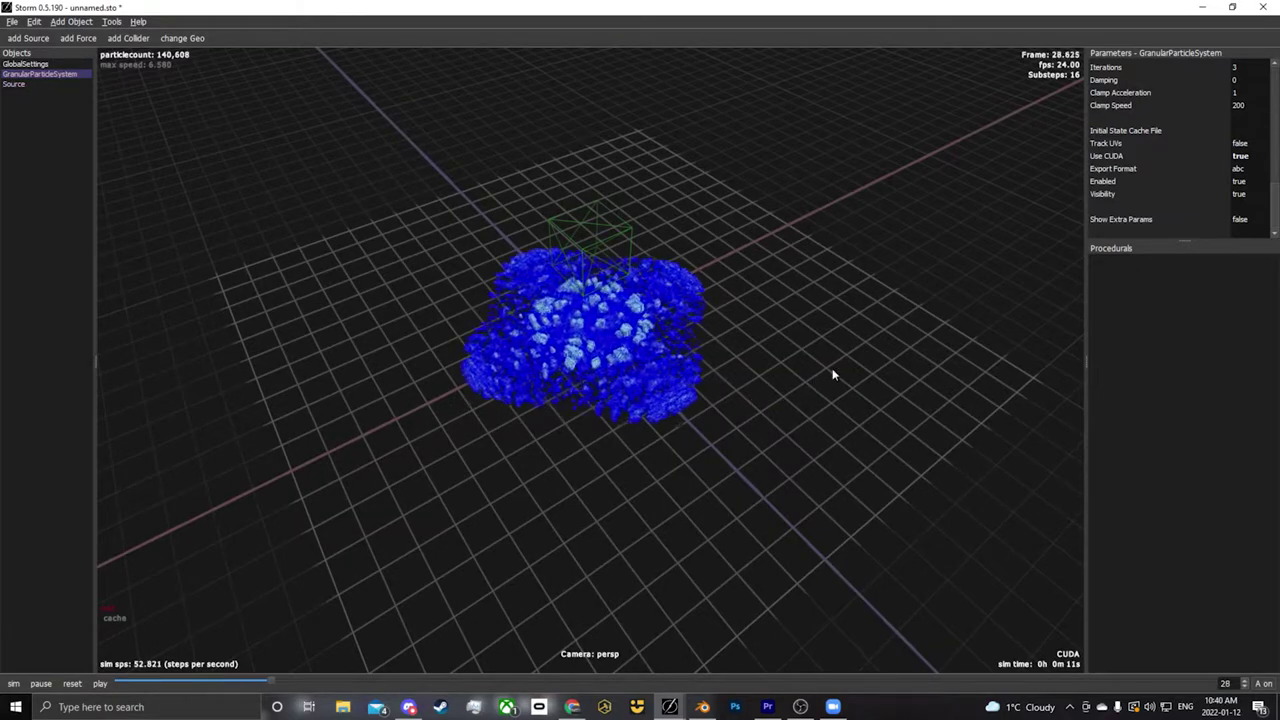
pyautogui.scroll(3, 1163, 157)
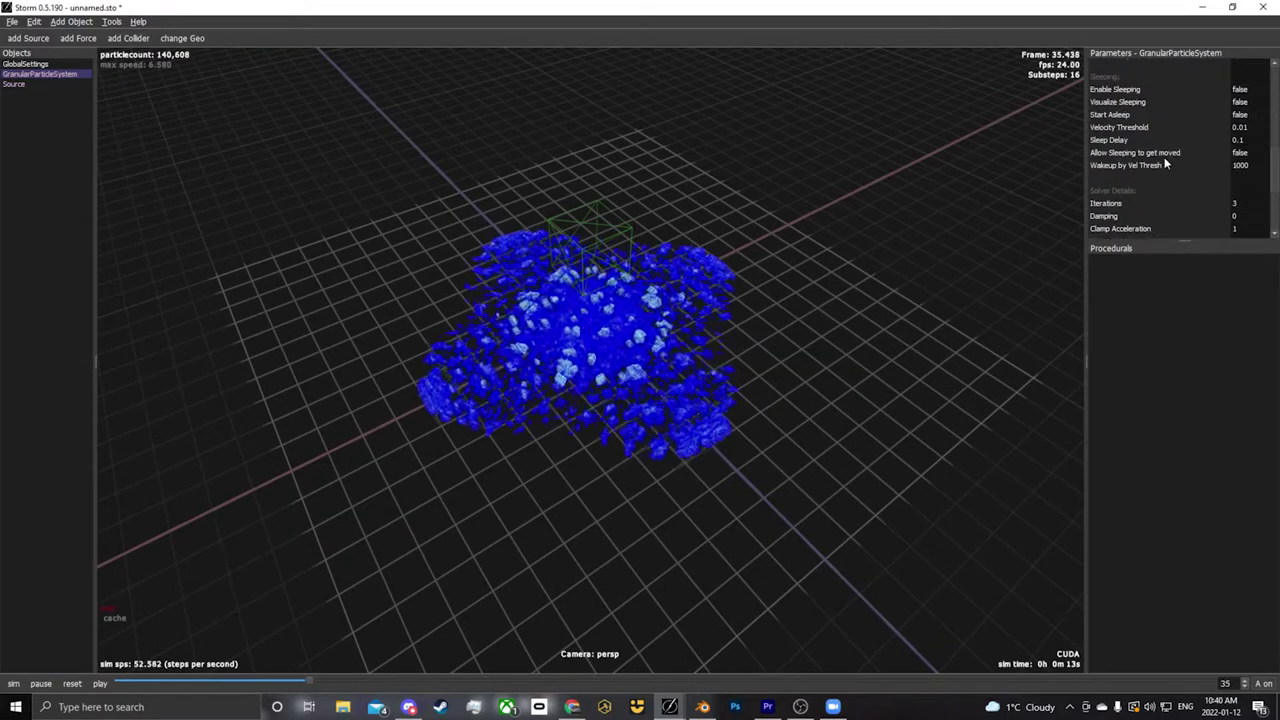
pyautogui.scroll(3, 1150, 163)
pyautogui.scroll(3, 531, 491)
pyautogui.scroll(2, 521, 477)
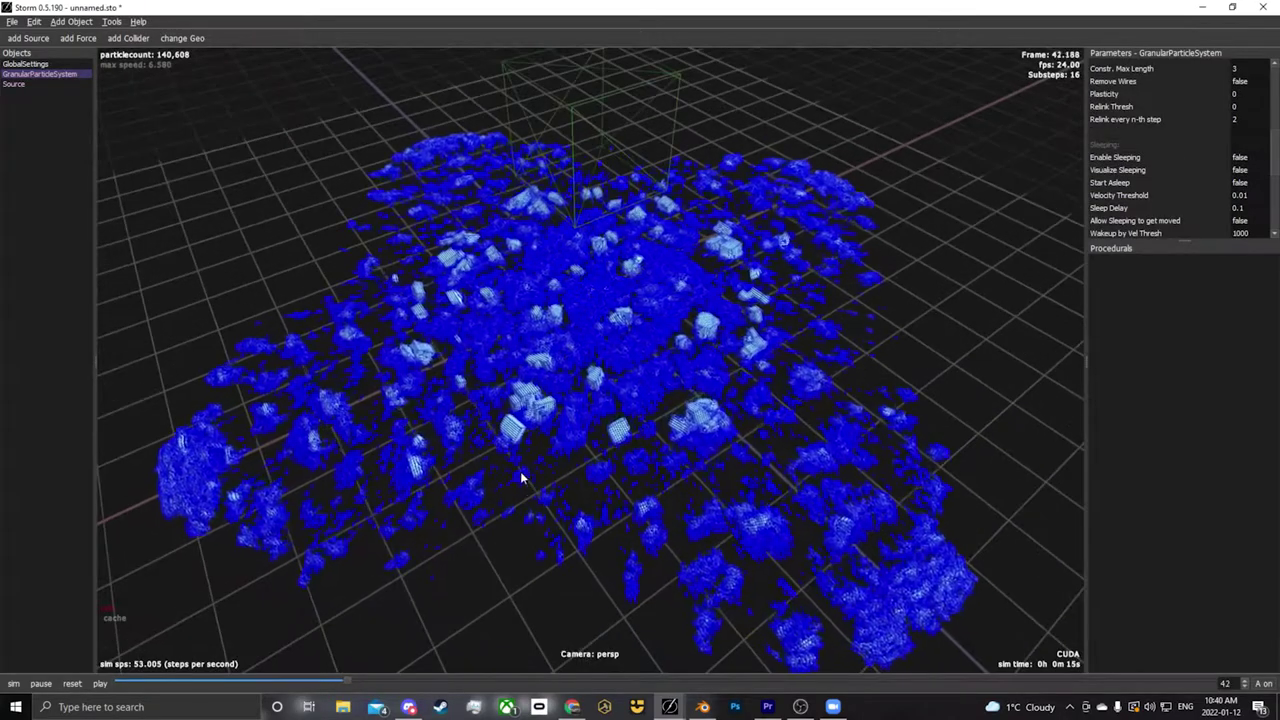
pyautogui.scroll(2, 521, 477)
pyautogui.scroll(2, 537, 474)
pyautogui.scroll(2, 550, 478)
pyautogui.scroll(2, 578, 484)
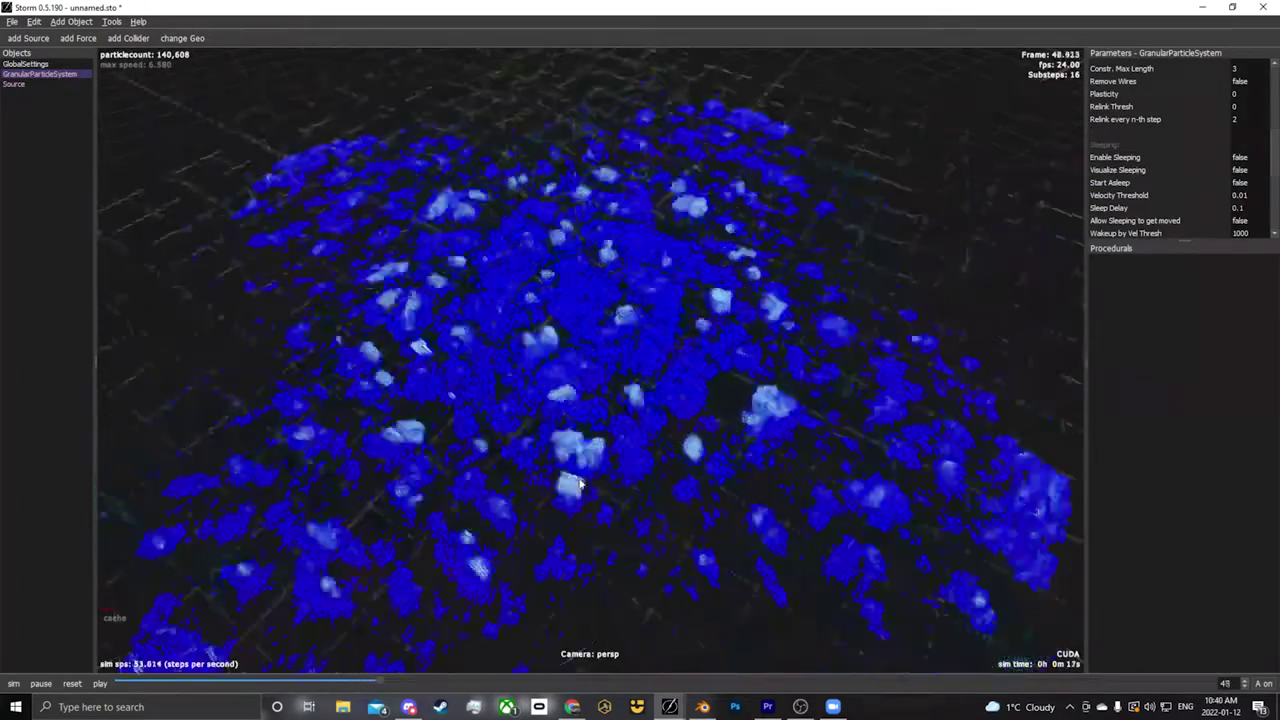
# Watch the sand pile spread to about frame 108, then go to Blender's File menu
pyautogui.moveTo(578, 484)
pyautogui.mouseDown()
pyautogui.moveTo(608, 523)
pyautogui.moveTo(600, 509)
pyautogui.moveTo(655, 488)
pyautogui.moveTo(644, 481)
pyautogui.mouseUp()
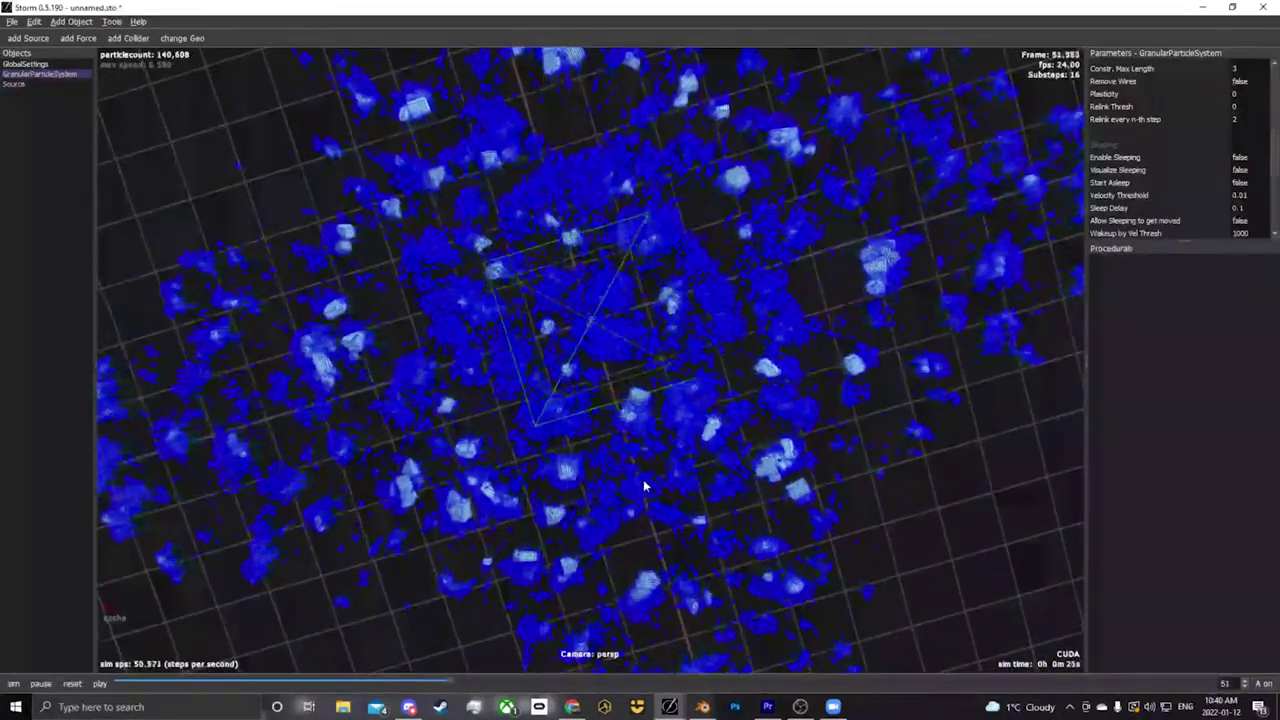
pyautogui.moveTo(643, 479)
pyautogui.mouseDown()
pyautogui.moveTo(623, 457)
pyautogui.moveTo(570, 462)
pyautogui.moveTo(537, 420)
pyautogui.moveTo(541, 386)
pyautogui.moveTo(561, 390)
pyautogui.moveTo(420, 490)
pyautogui.mouseUp()
pyautogui.scroll(-3, 645, 485)
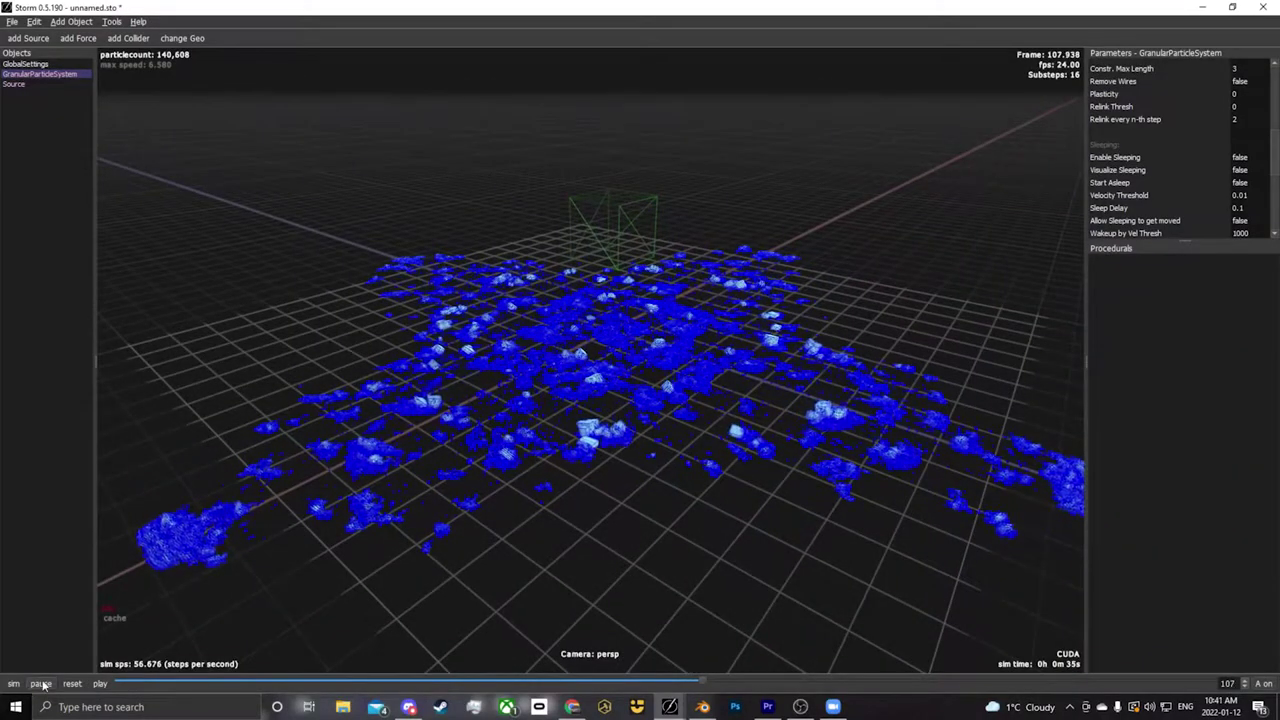
pyautogui.scroll(2, 1122, 168)
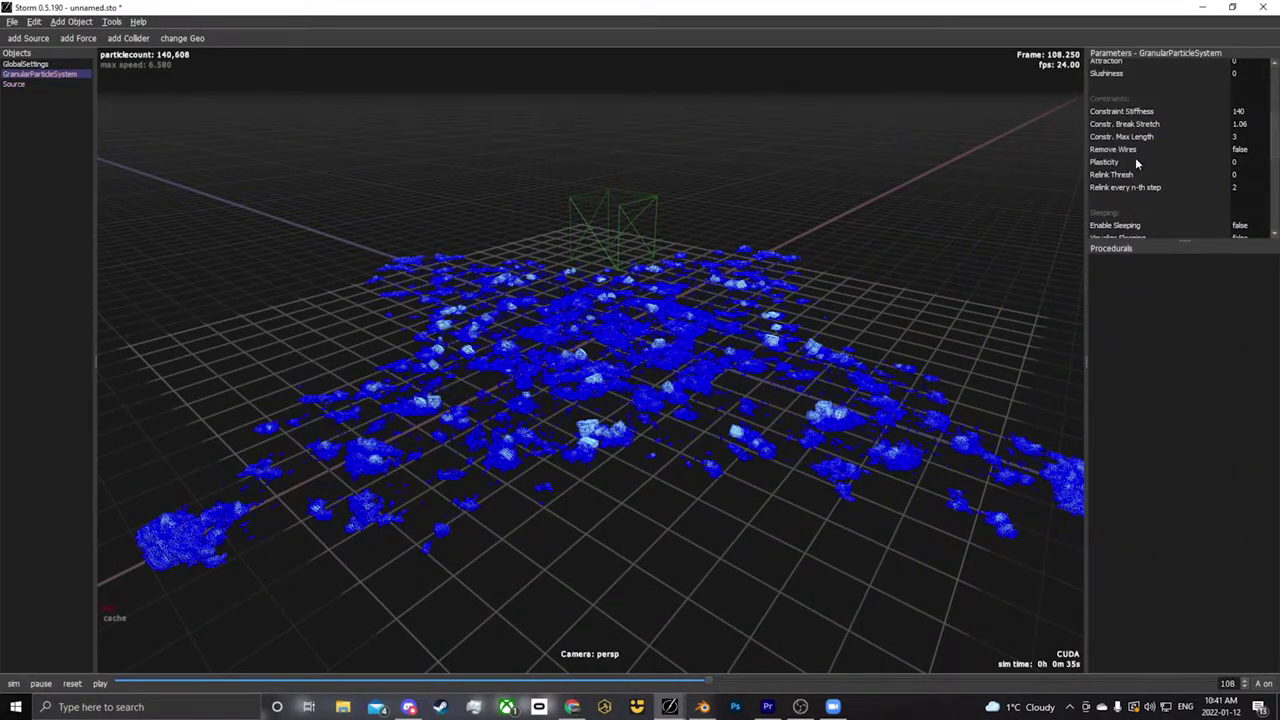
pyautogui.scroll(1, 1135, 157)
pyautogui.scroll(1, 1162, 146)
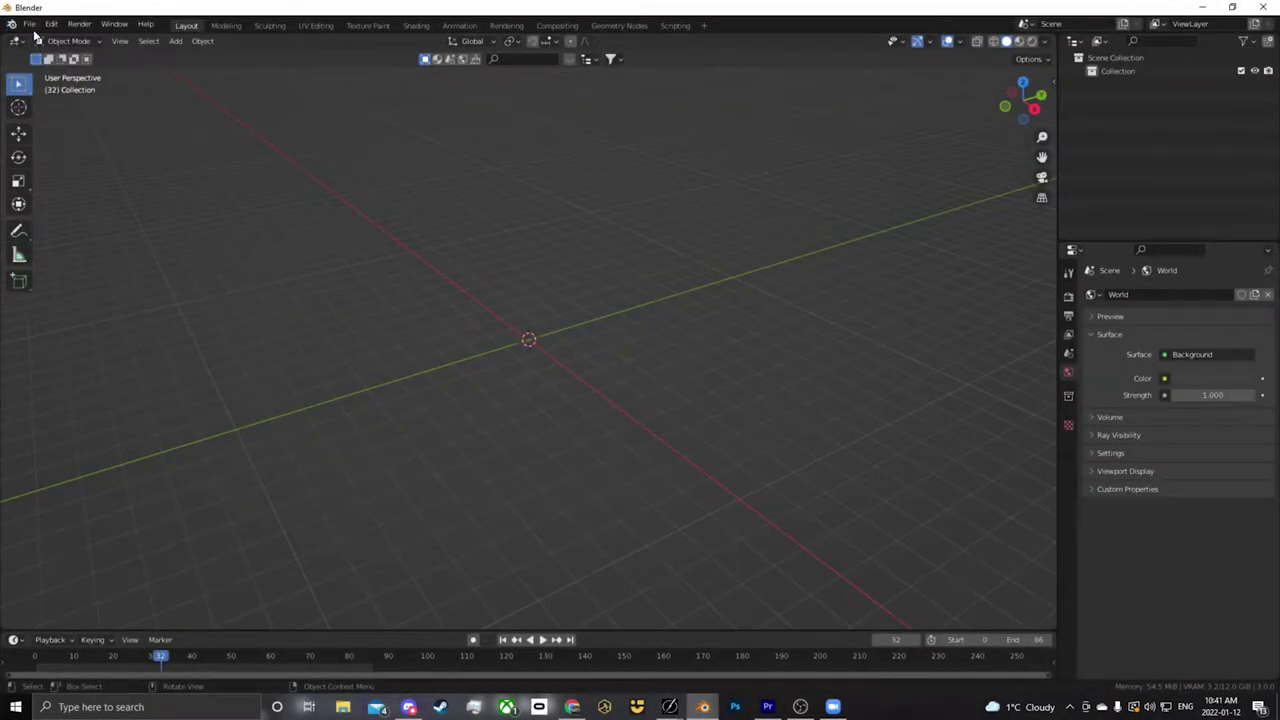
pyautogui.click(29, 23)
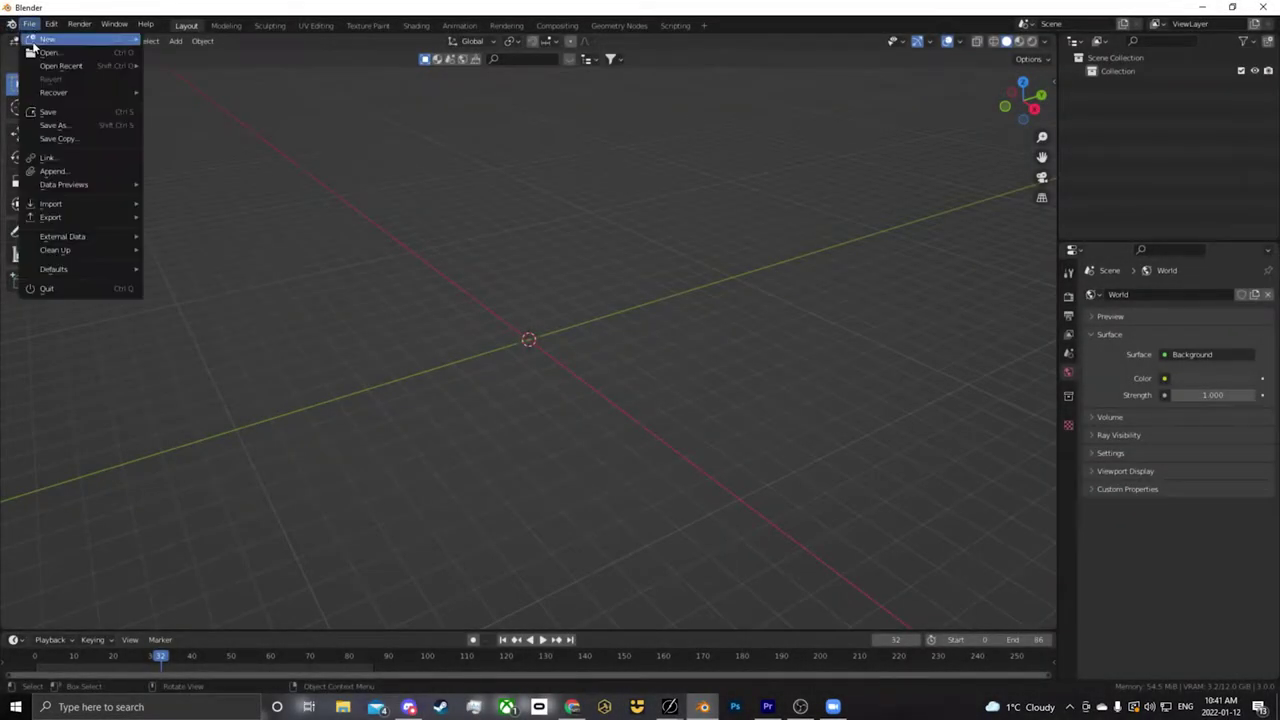
pyautogui.moveTo(51, 203)
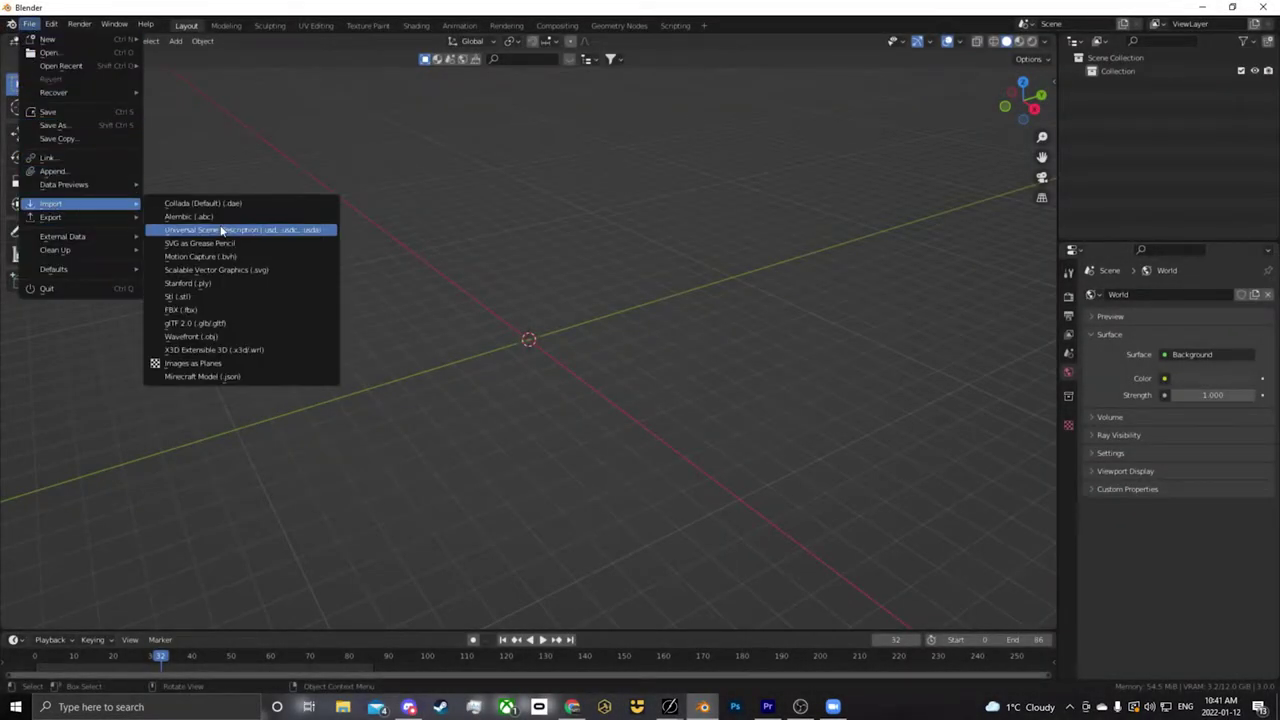
# Import a GranularParticleSystem .abc cache as an Alembic sequence, creating StormPoints
pyautogui.click(223, 218)
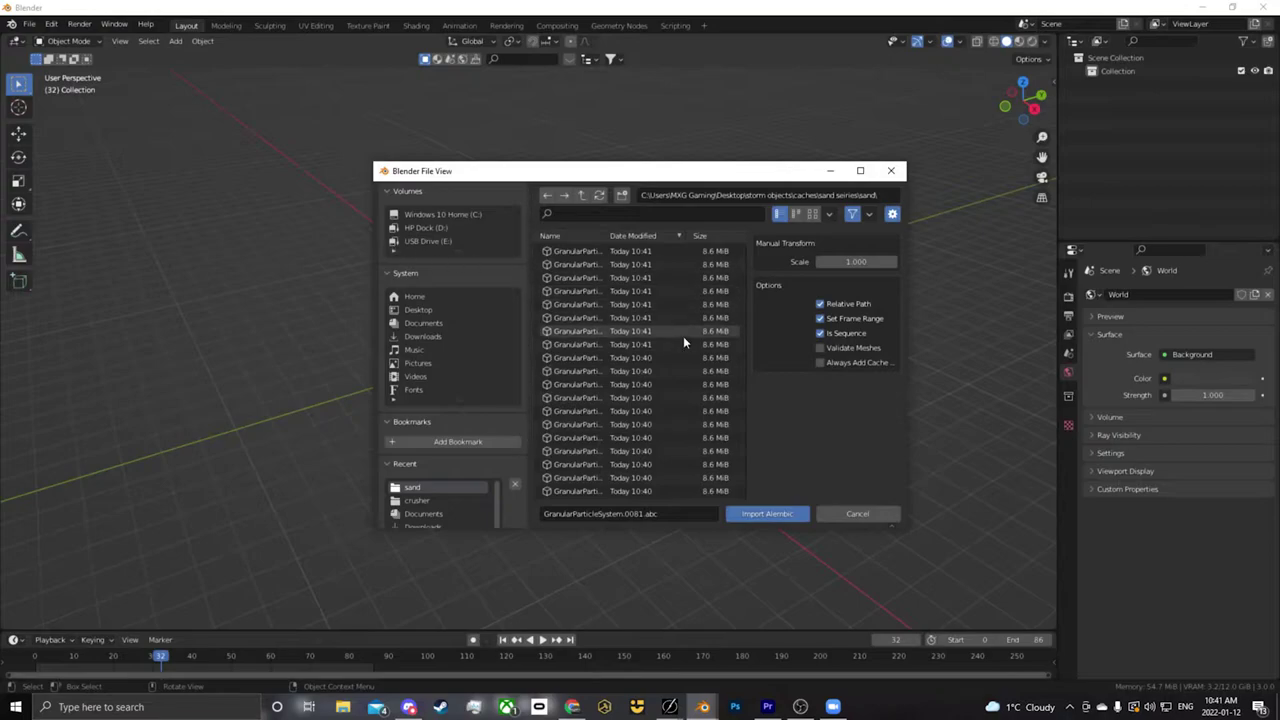
pyautogui.scroll(-3, 619, 456)
pyautogui.click(620, 411)
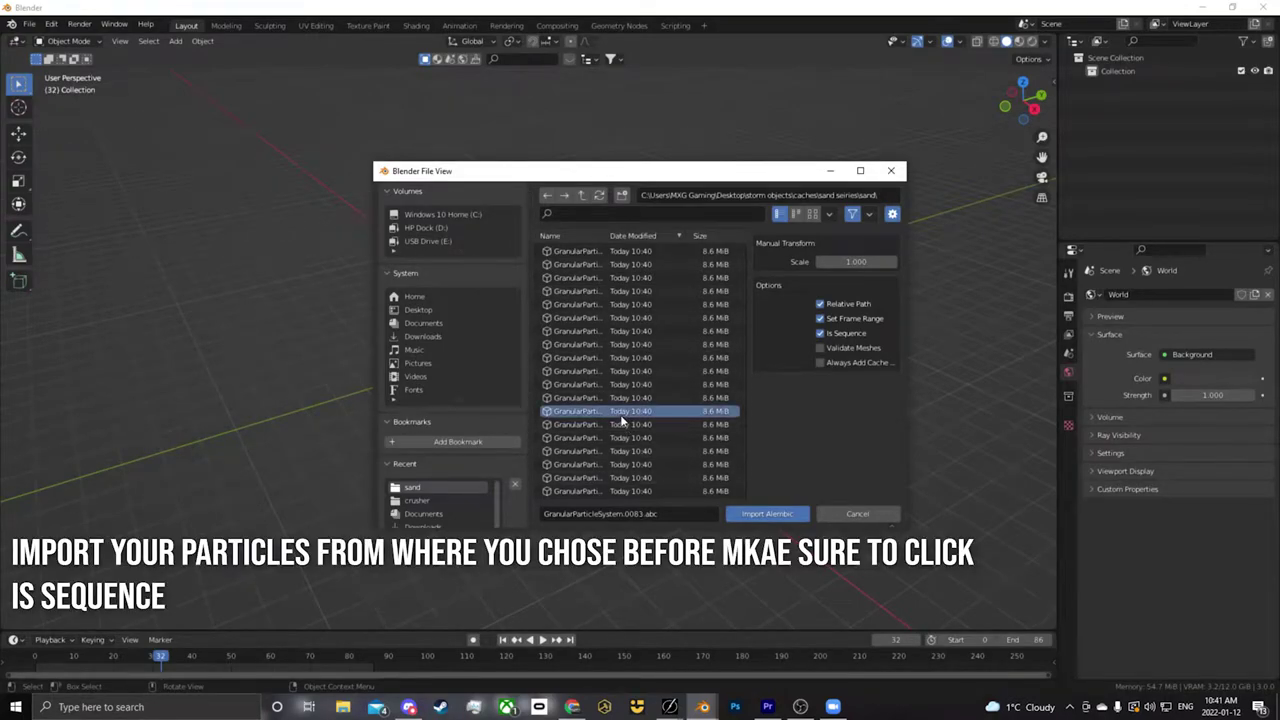
pyautogui.click(596, 489)
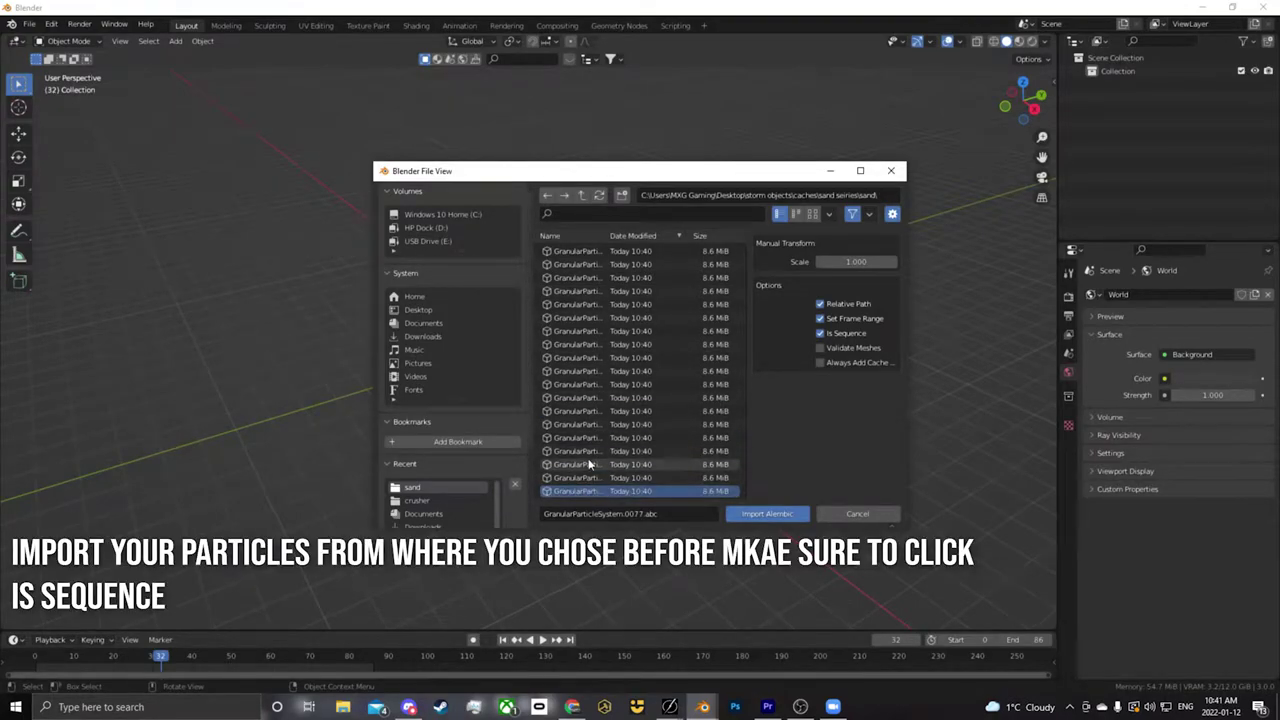
pyautogui.scroll(3, 673, 414)
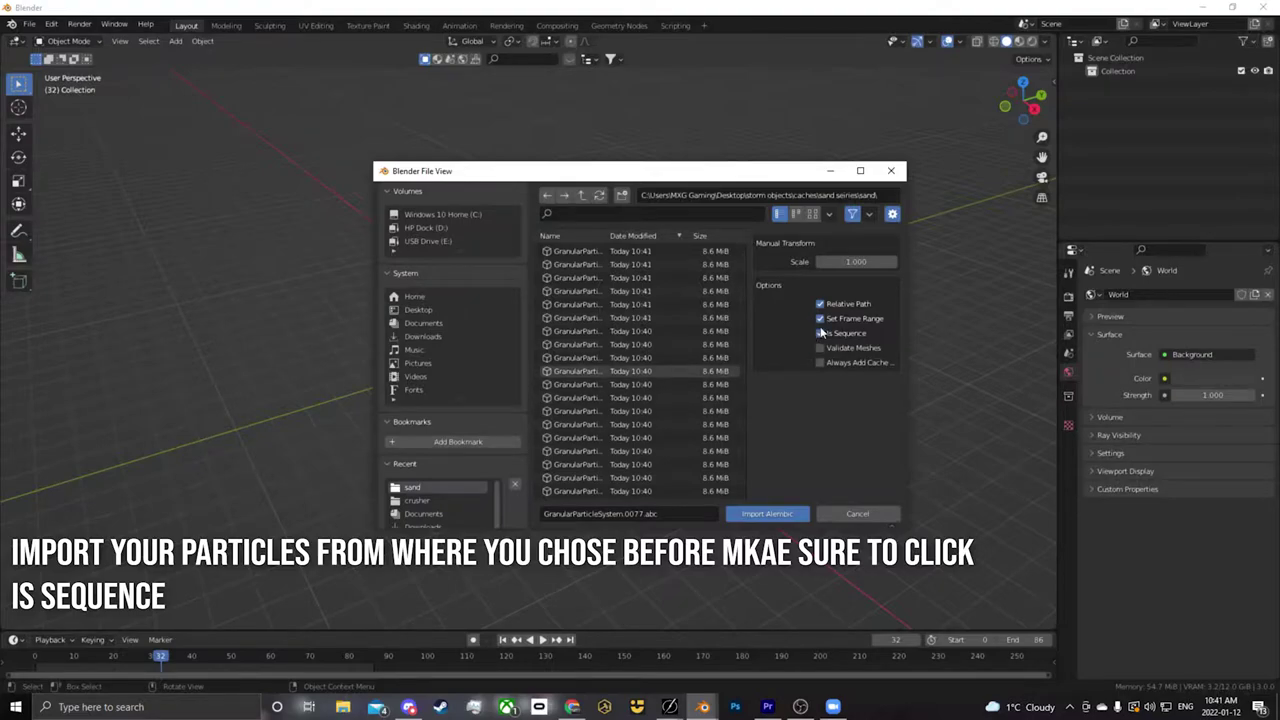
pyautogui.click(785, 516)
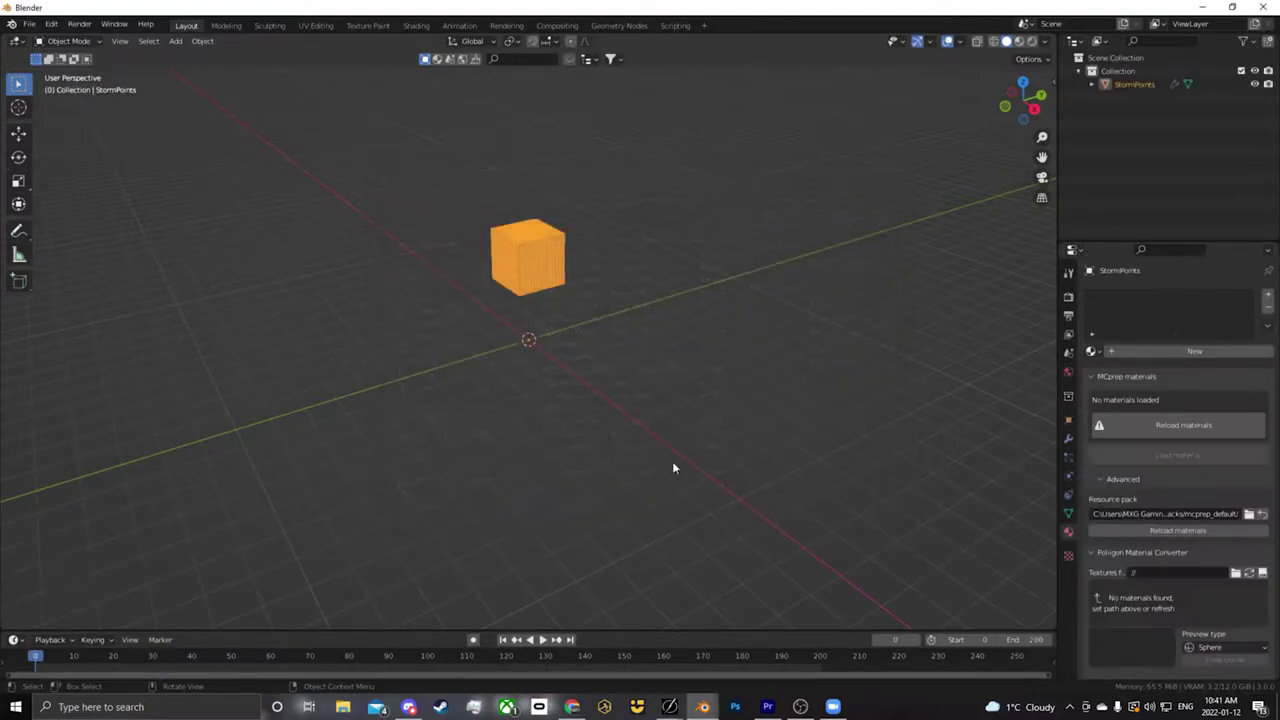
# Deselect StormPoints, play back the sand collapse, and scrub to frame 105 where it settles
pyautogui.moveTo(583, 406)
pyautogui.mouseDown(button='middle')
pyautogui.moveTo(590, 267)
pyautogui.moveTo(483, 252)
pyautogui.mouseUp(button='middle')
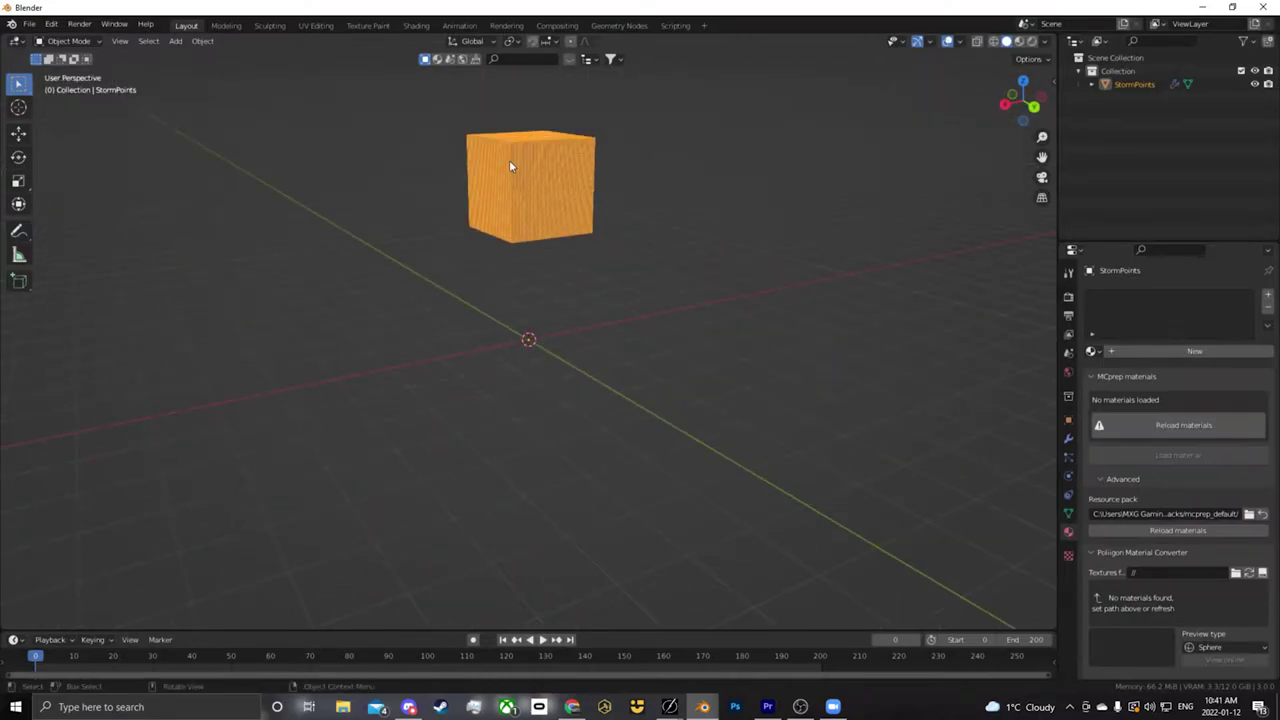
pyautogui.click(629, 161)
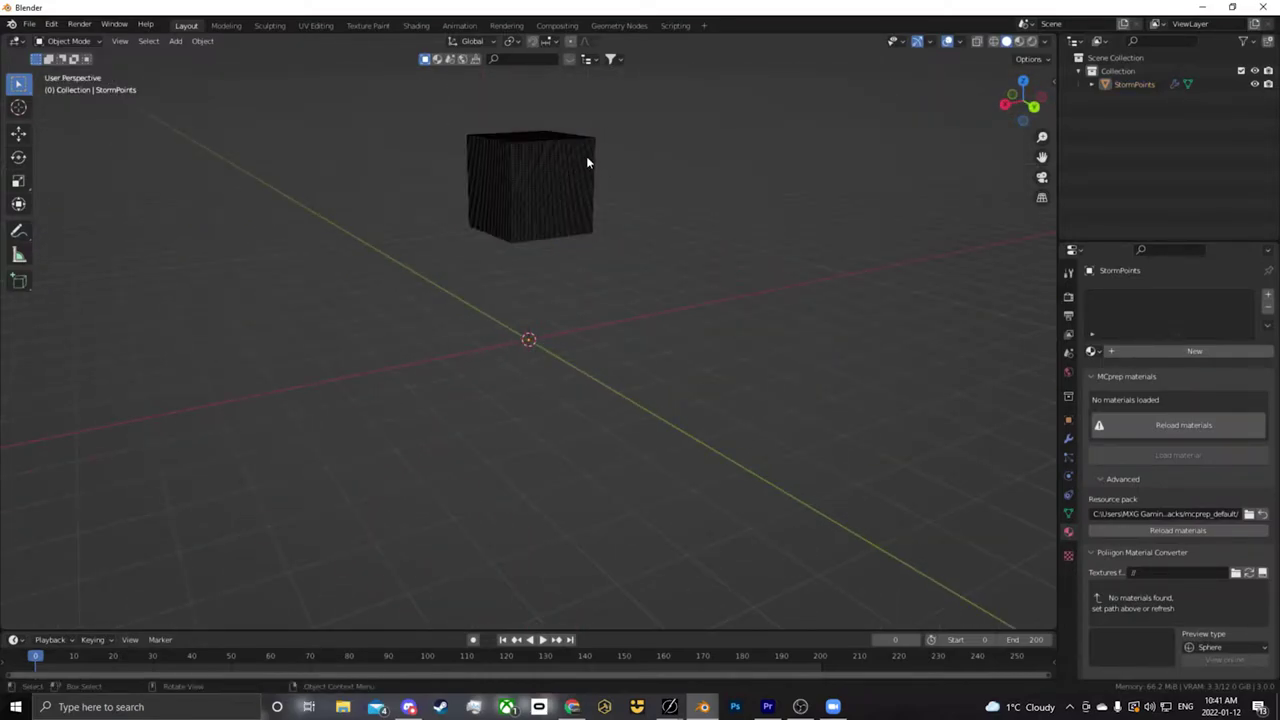
pyautogui.press('space')
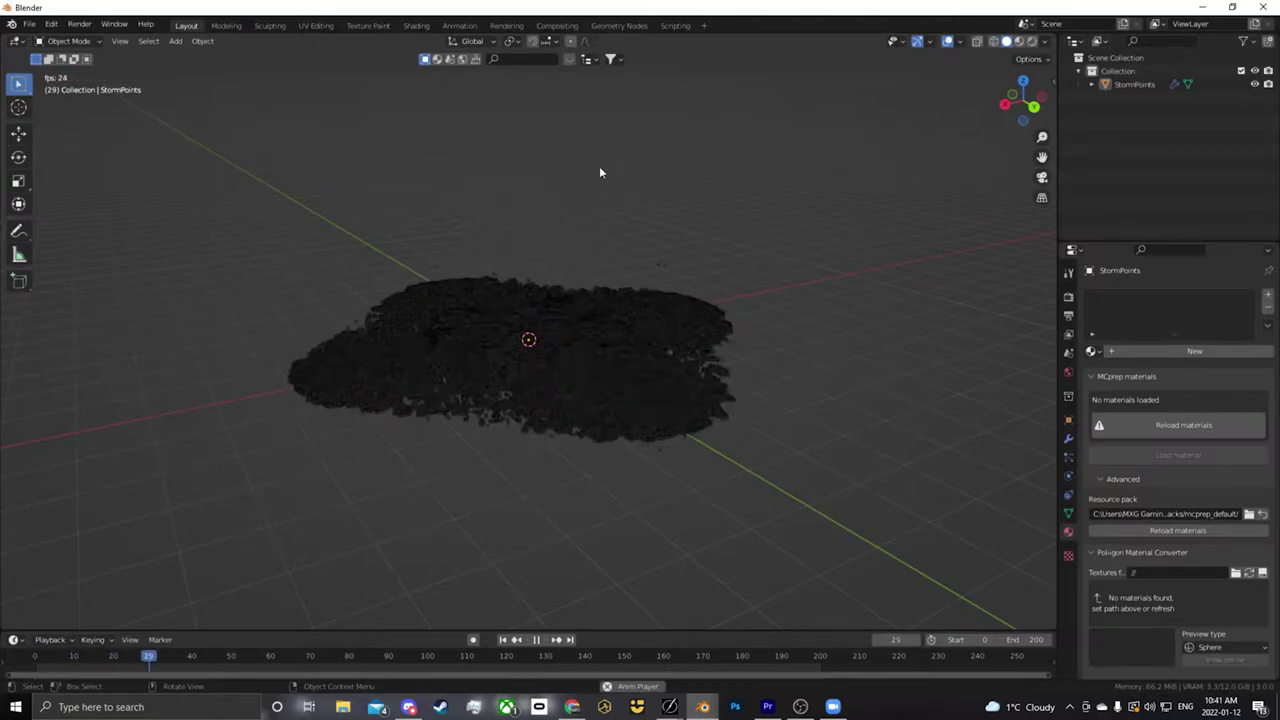
pyautogui.moveTo(599, 172)
pyautogui.mouseDown(button='middle')
pyautogui.moveTo(530, 247)
pyautogui.moveTo(491, 200)
pyautogui.mouseUp(button='middle')
pyautogui.press('space')
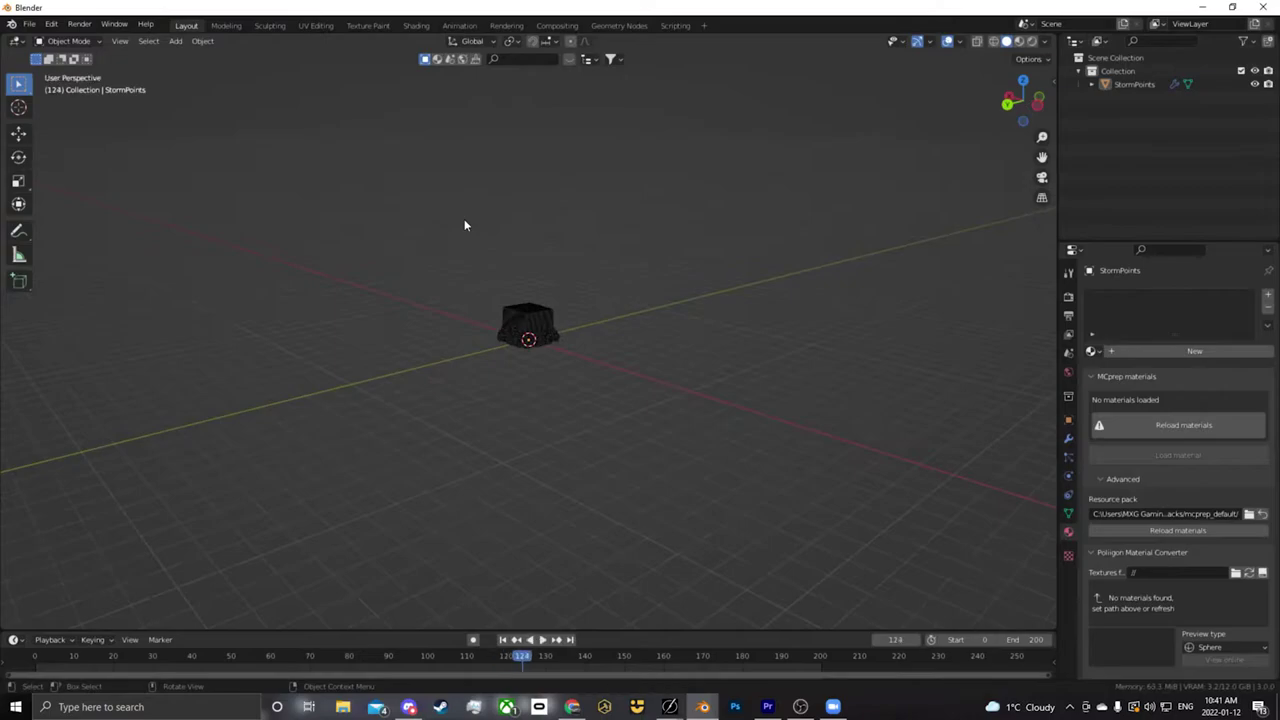
pyautogui.click(33, 662)
pyautogui.press('space')
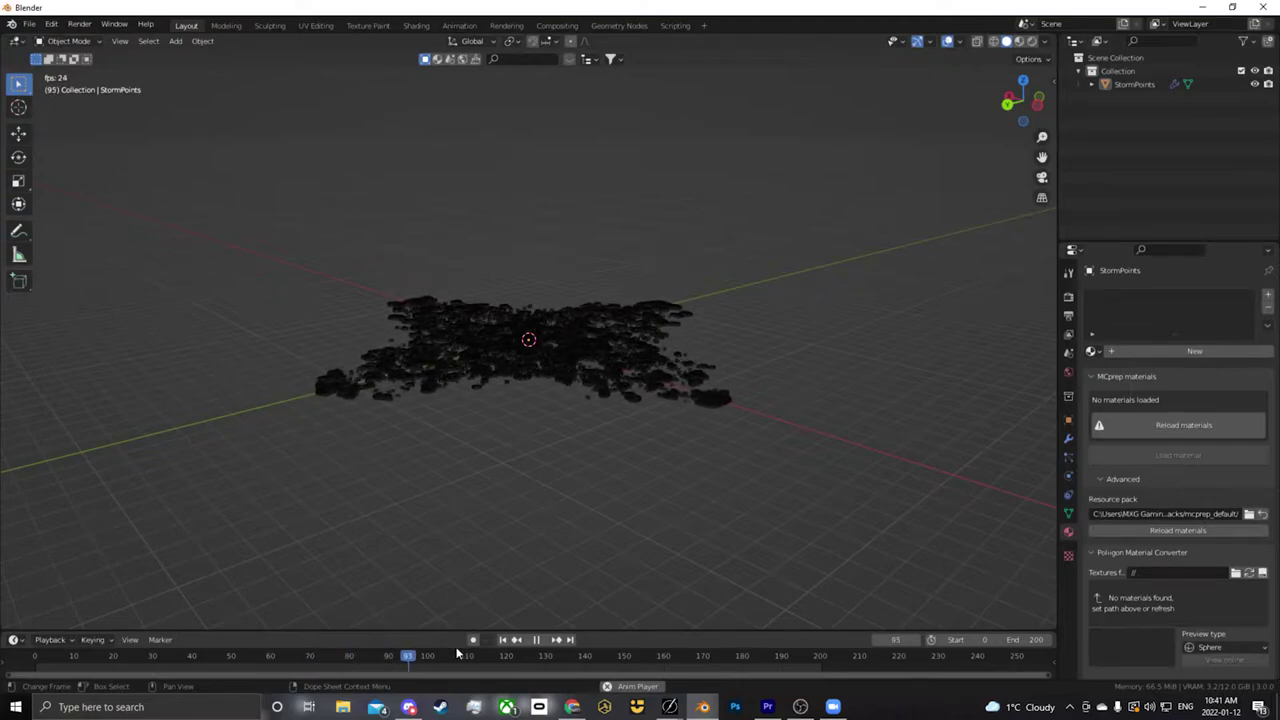
pyautogui.press('space')
pyautogui.moveTo(472, 658); pyautogui.dragTo(456, 660)
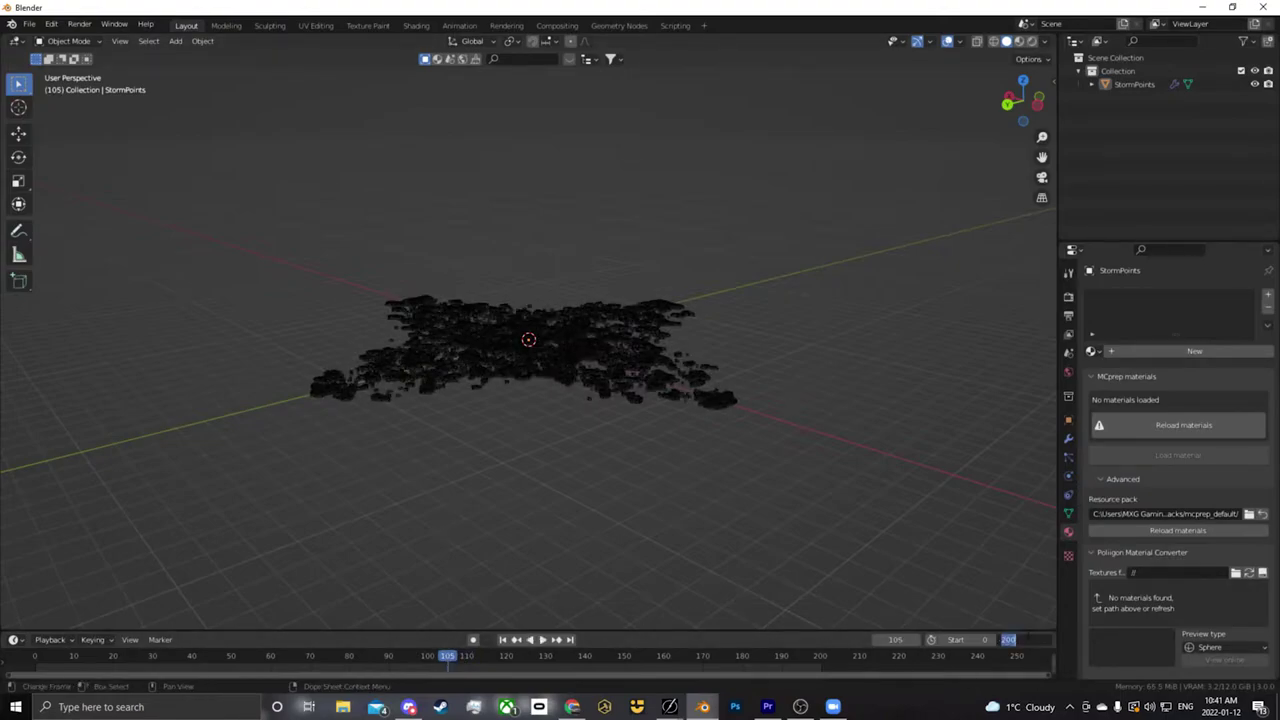
pyautogui.click(1025, 639)
pyautogui.write('105')
# Set the end frame to 105 and preview the playing particle cloud in rendered shading
pyautogui.press('Return')
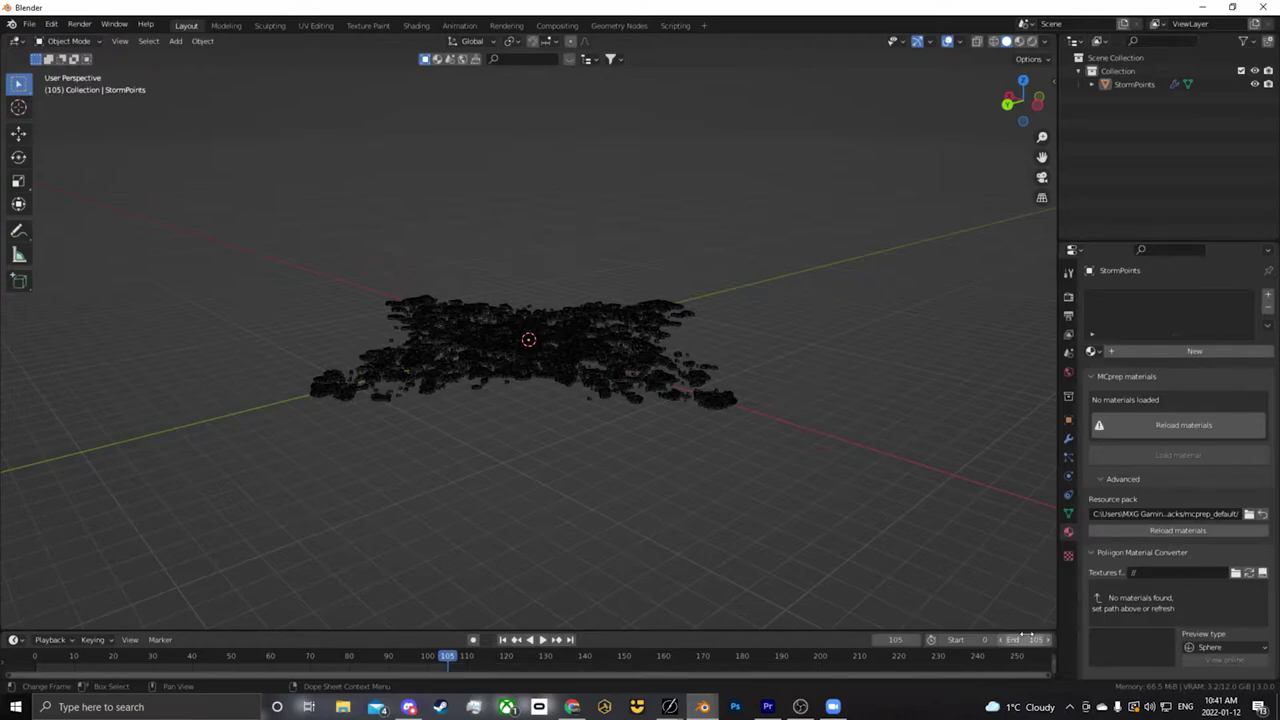
pyautogui.press('space')
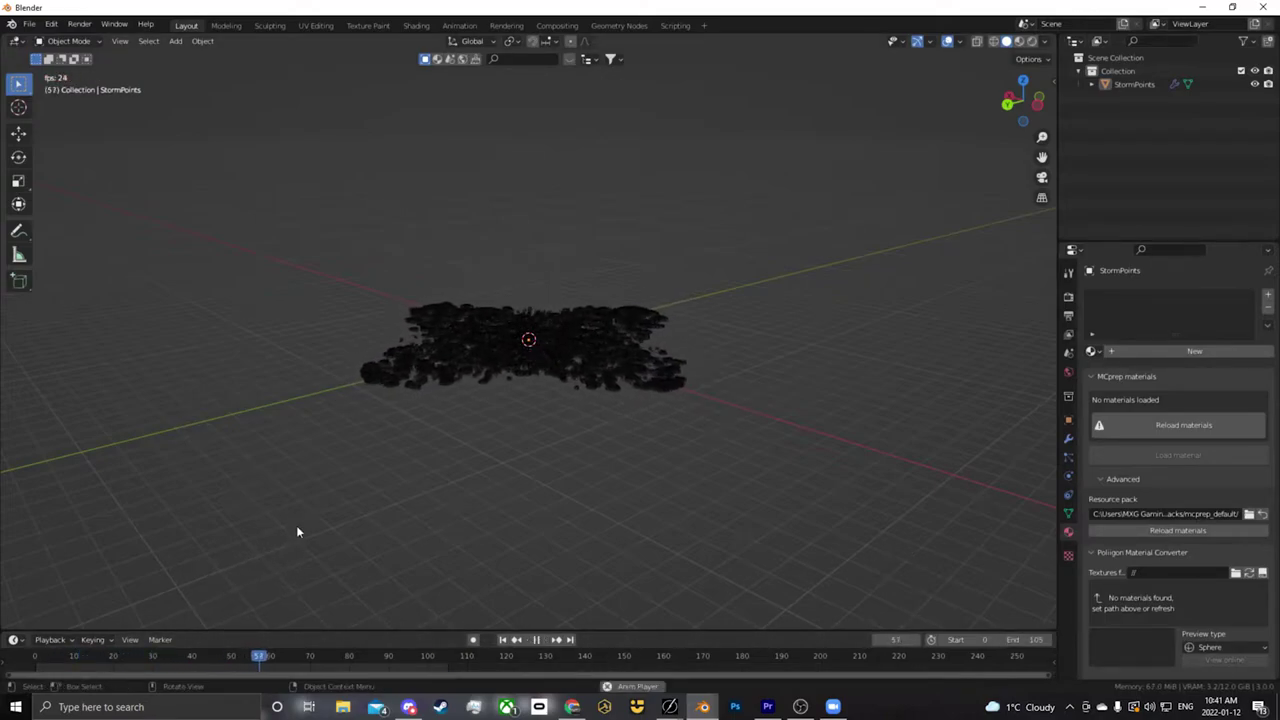
pyautogui.scroll(5, 603, 308)
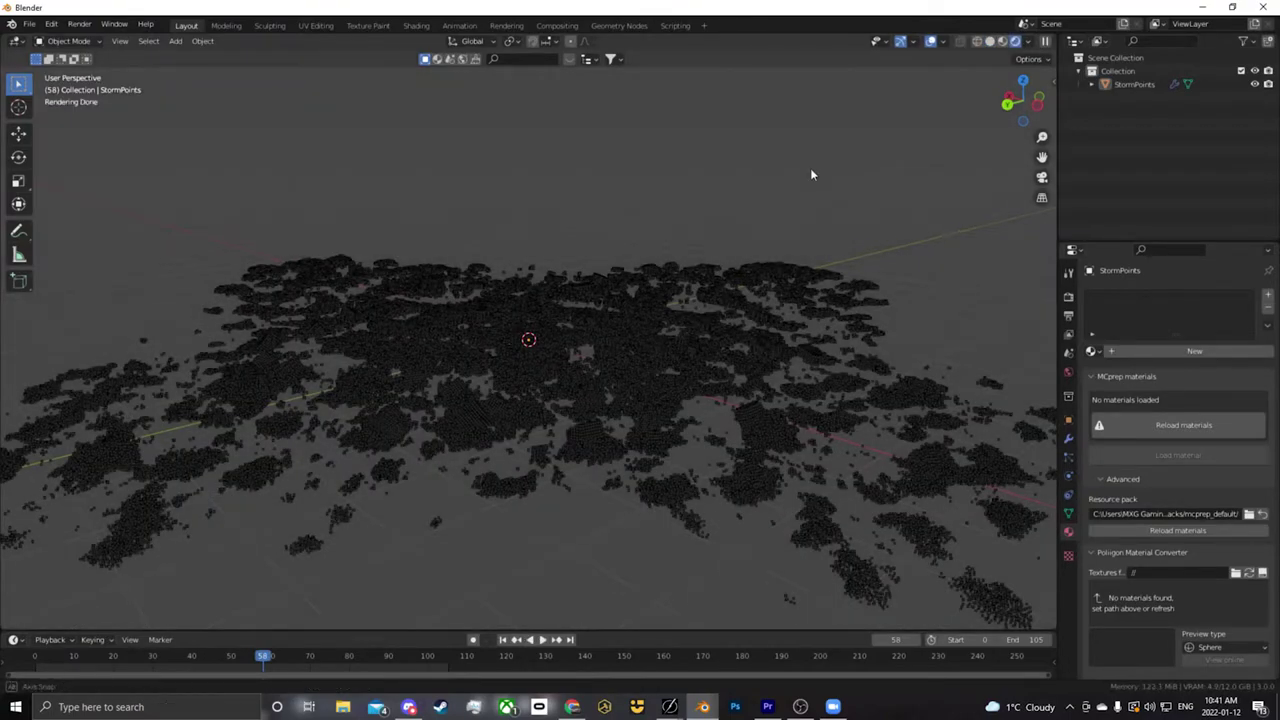
pyautogui.moveTo(810, 172)
pyautogui.mouseDown(button='middle')
pyautogui.moveTo(726, 197)
pyautogui.moveTo(688, 191)
pyautogui.mouseUp(button='middle')
pyautogui.click(930, 44)
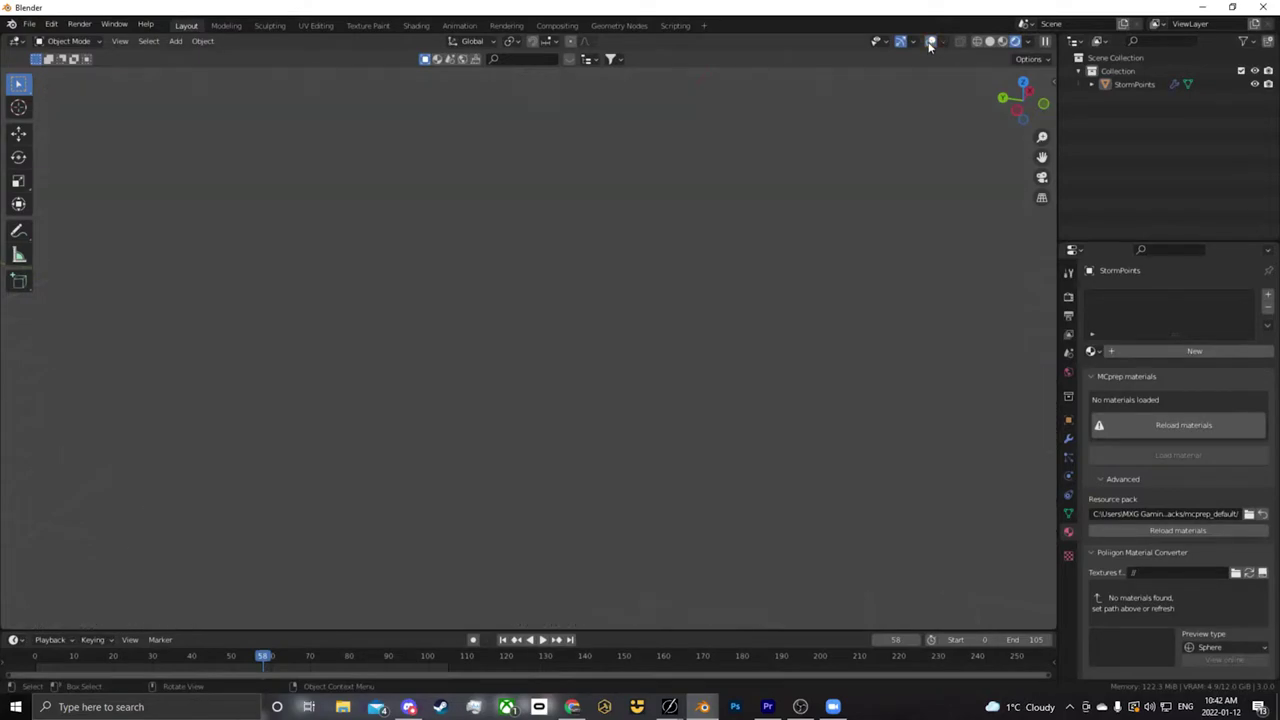
pyautogui.click(930, 44)
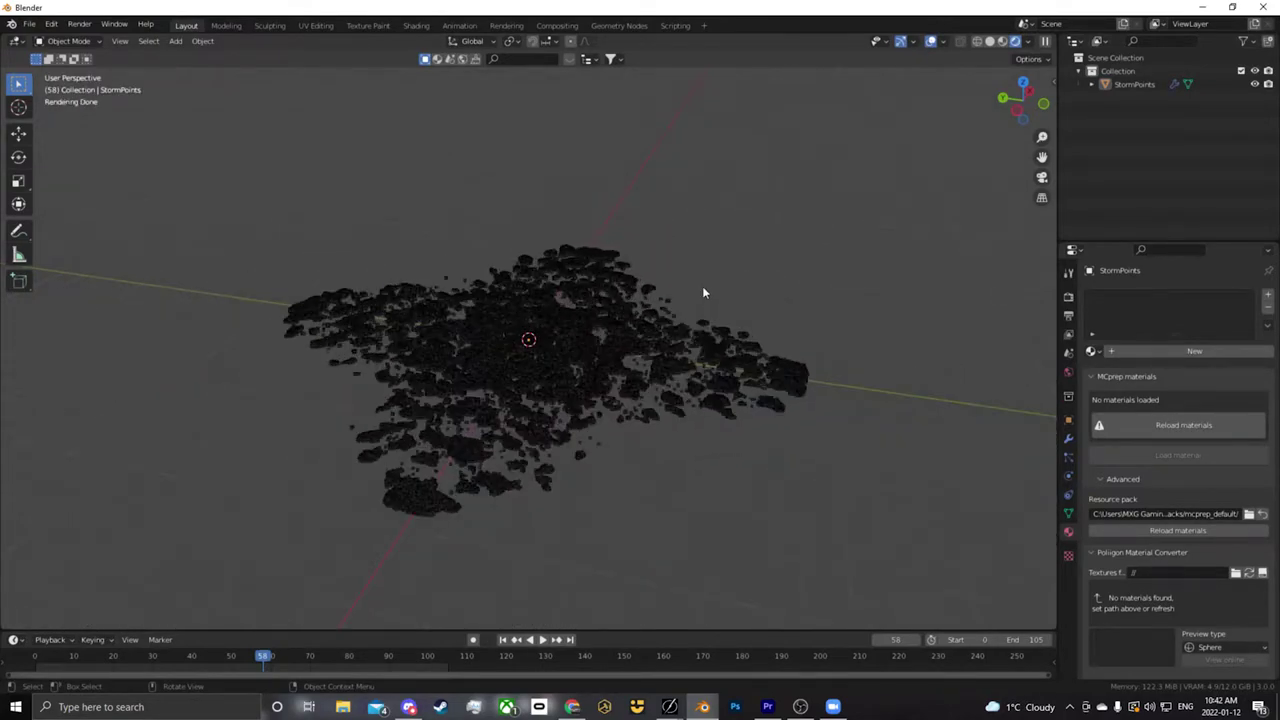
# Add an Icosphere and parent it to the StormPoints object
pyautogui.hotkey('shift', 'a')
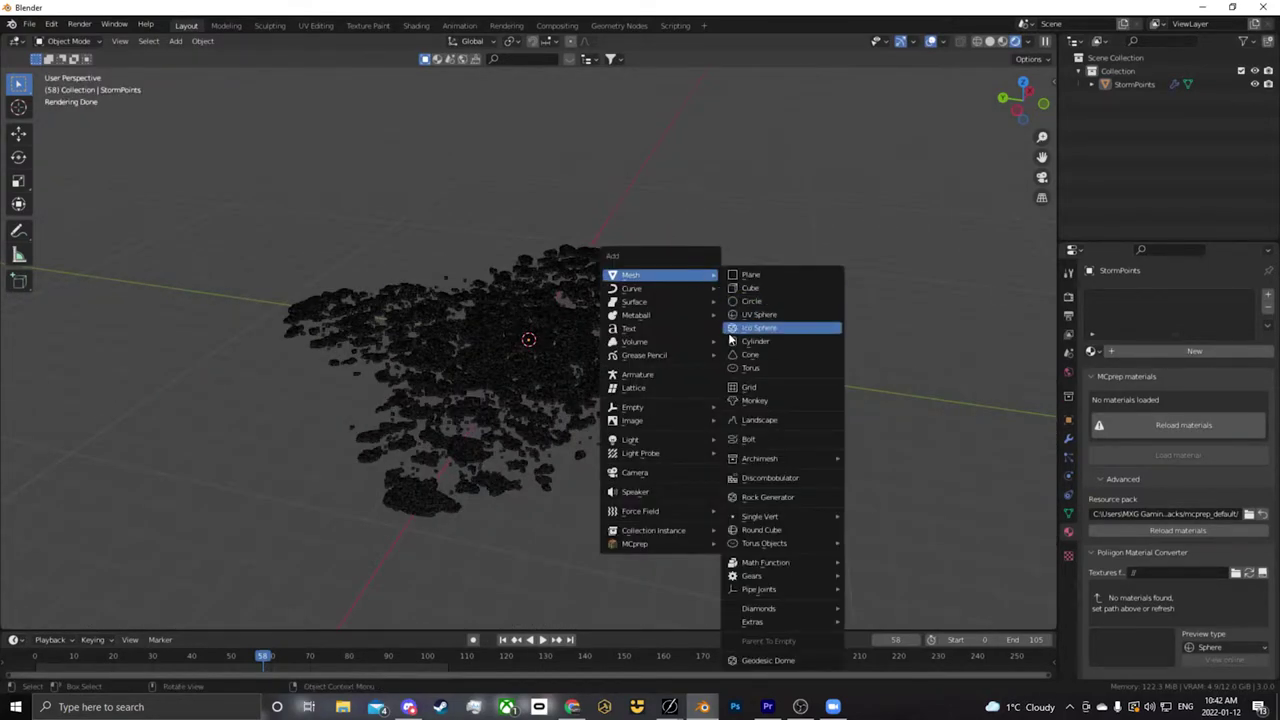
pyautogui.click(735, 330)
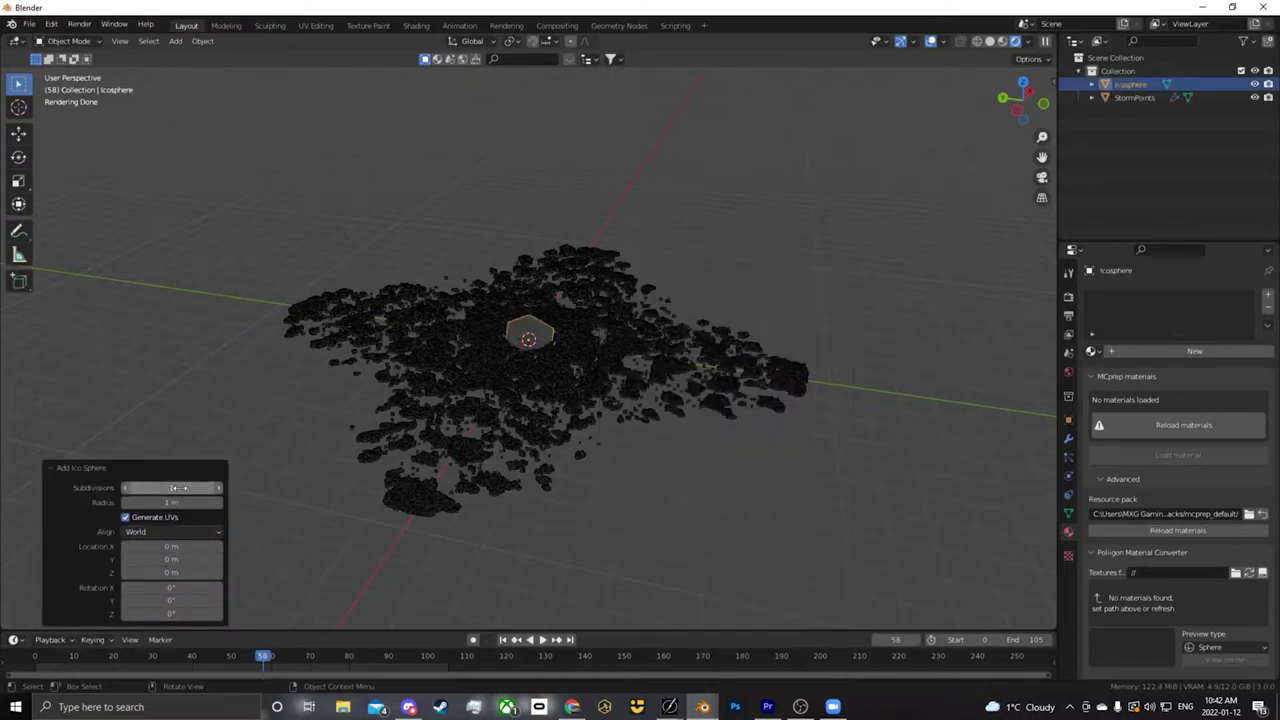
pyautogui.scroll(2, 578, 397)
pyautogui.scroll(3, 594, 375)
pyautogui.scroll(3, 688, 346)
pyautogui.keyDown('shift'); pyautogui.click(678, 336); pyautogui.keyUp('shift')
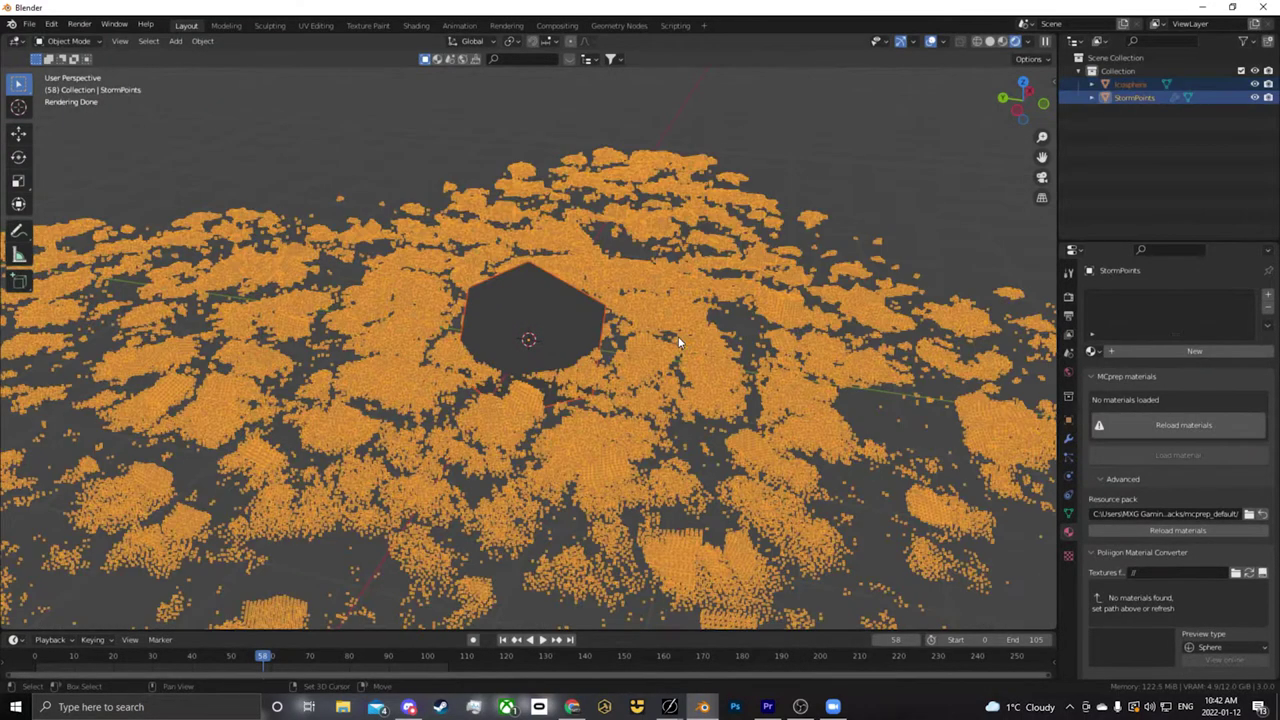
pyautogui.hotkey('ctrl', 'p')
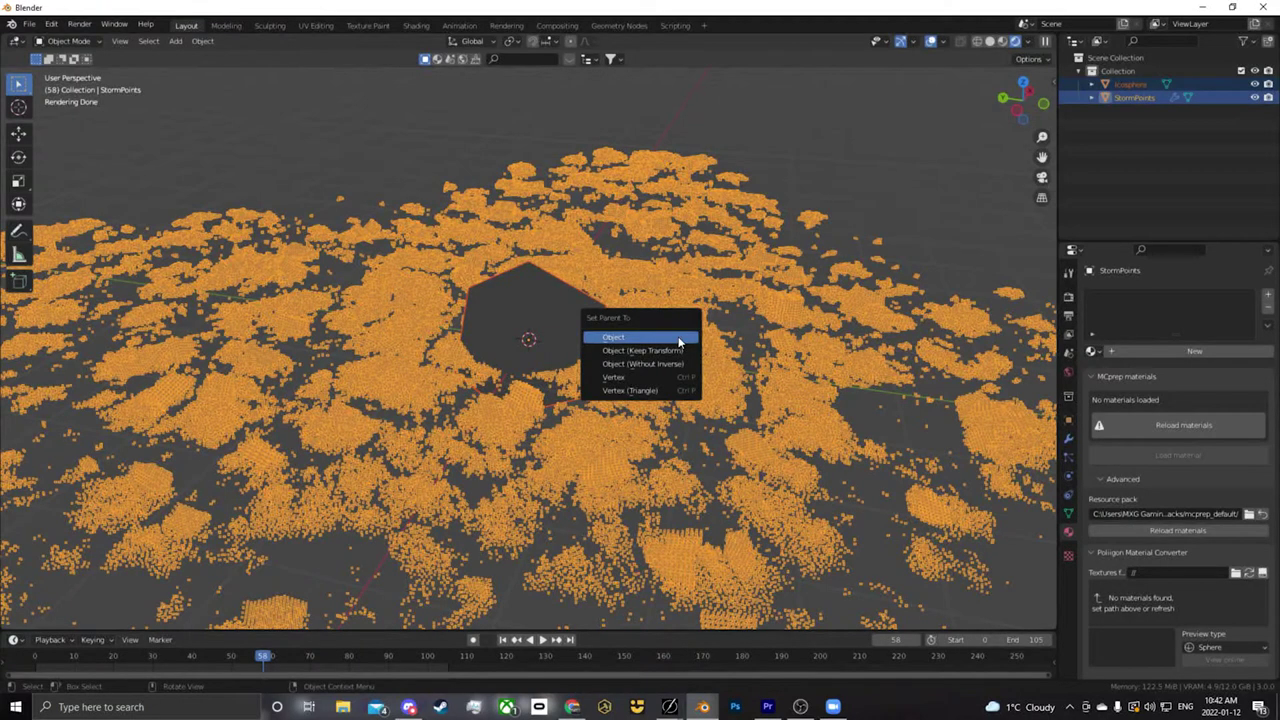
pyautogui.click(679, 340)
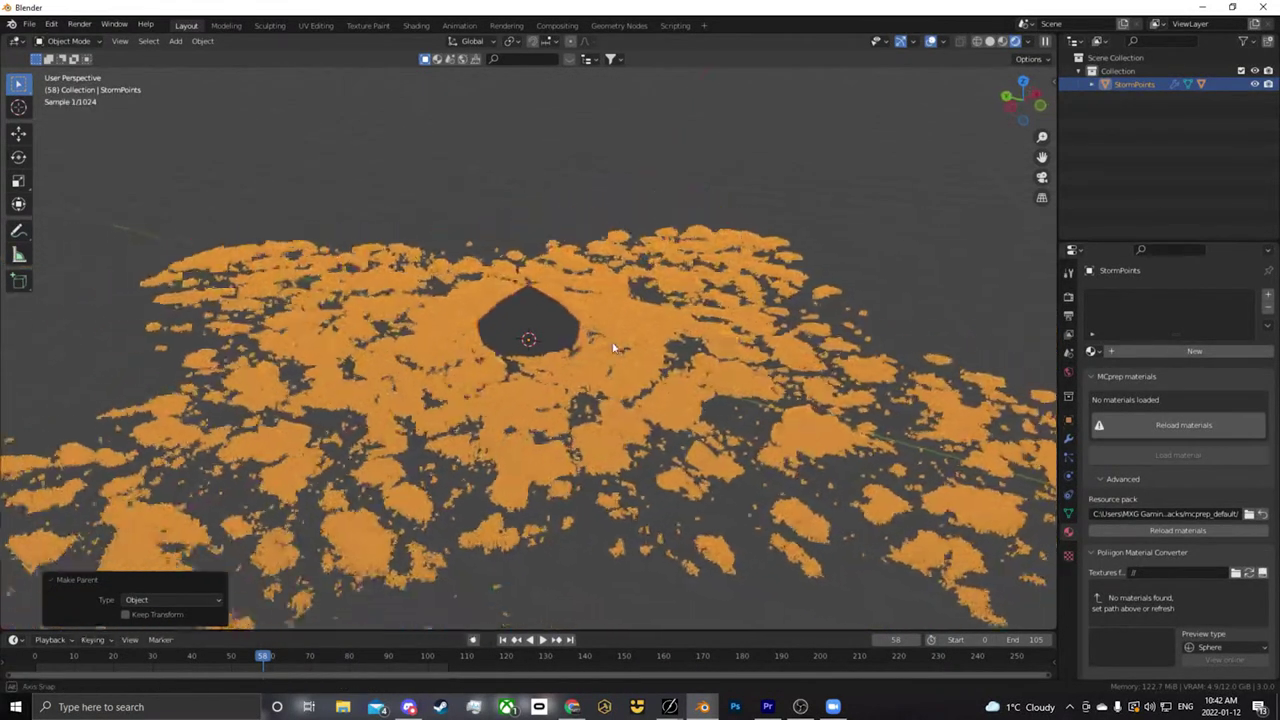
# Set StormPoints' Instancing to Vertices in Object Properties
pyautogui.moveTo(614, 347); pyautogui.dragTo(578, 317, button='middle')
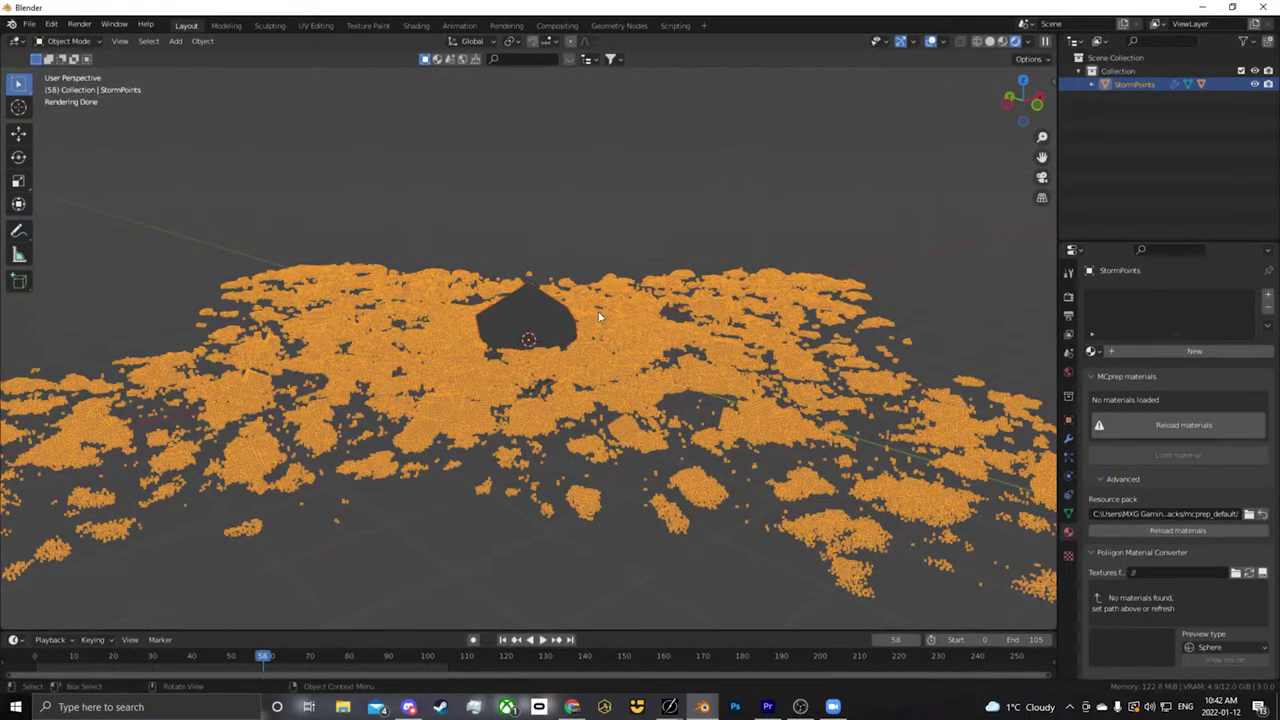
pyautogui.click(554, 318)
pyautogui.click(554, 305)
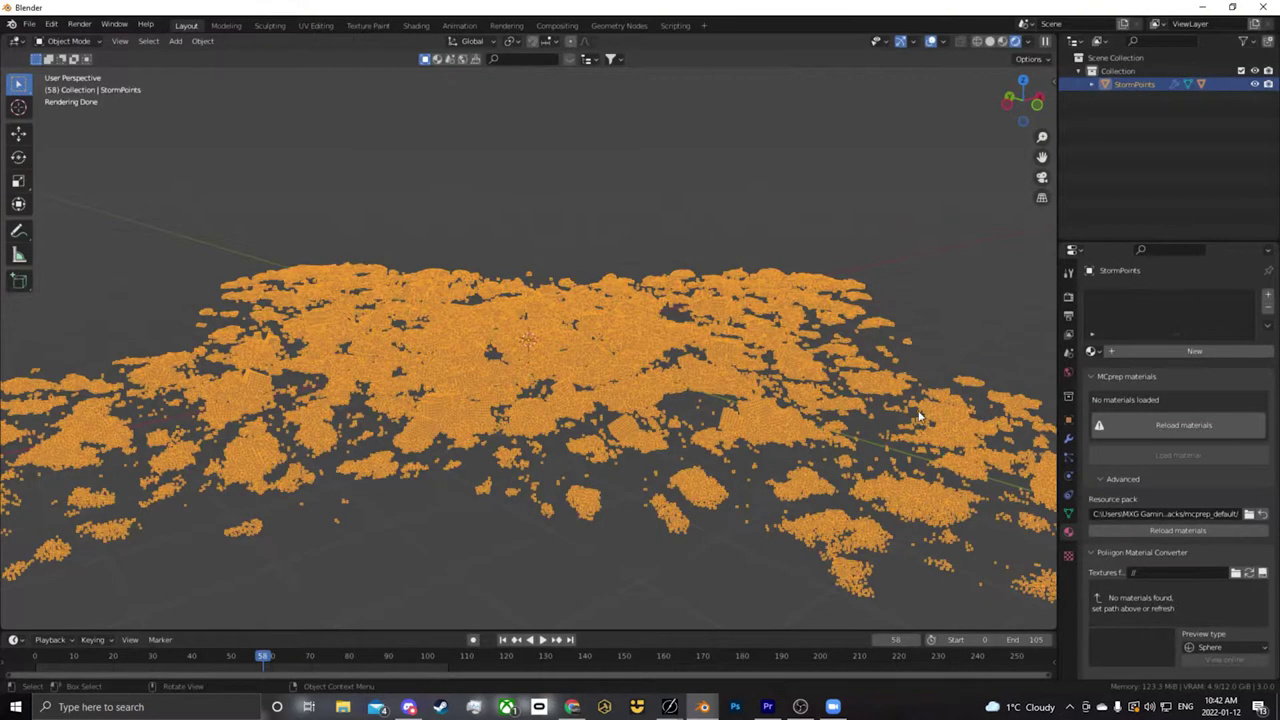
pyautogui.click(1068, 440)
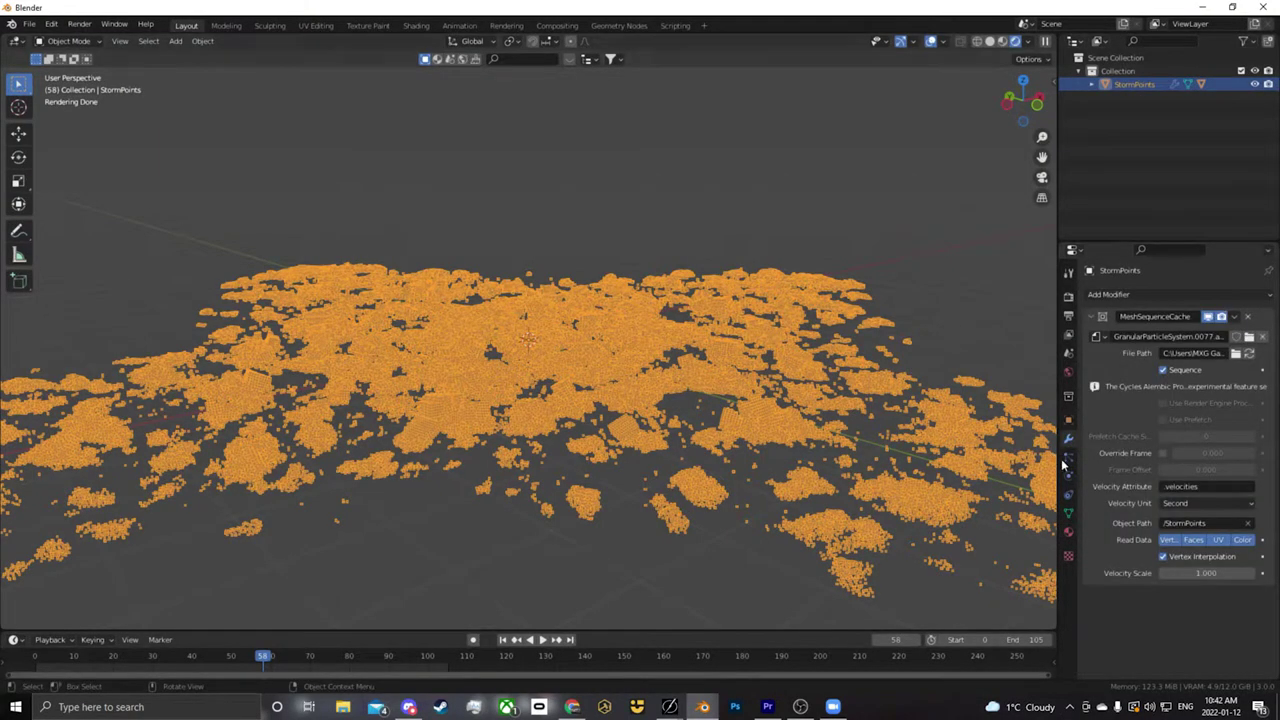
pyautogui.click(1069, 419)
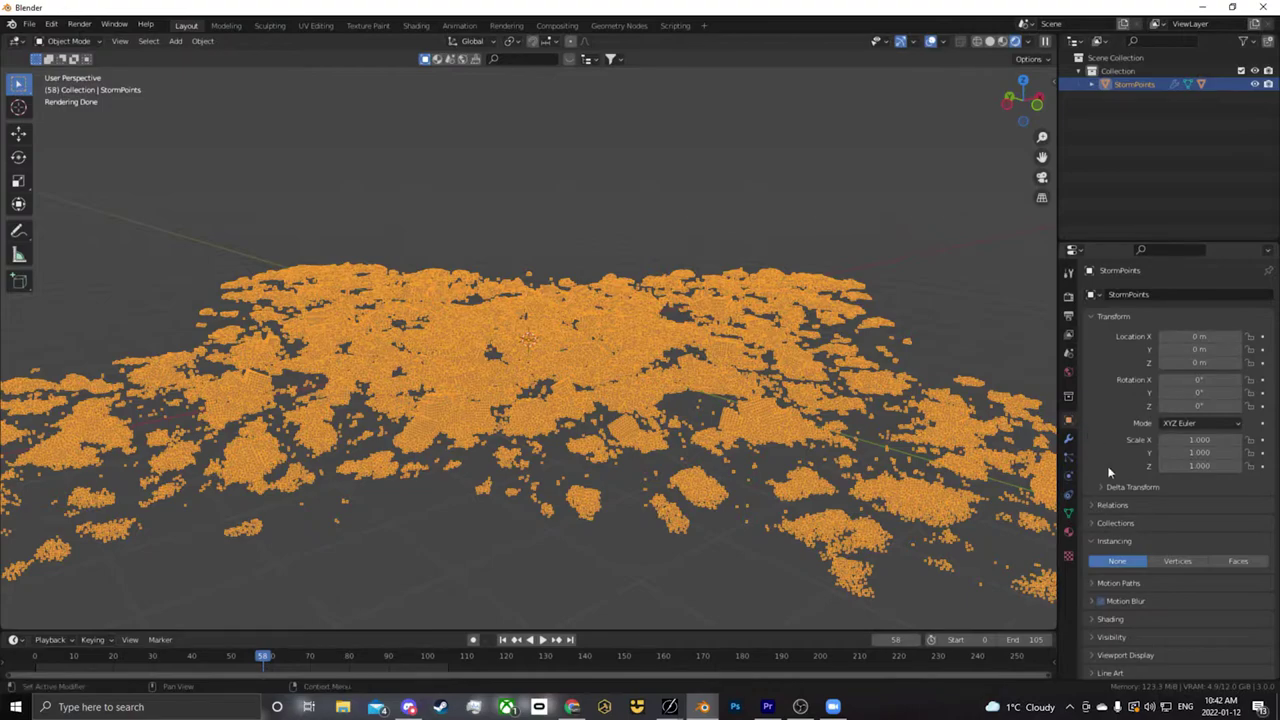
pyautogui.click(1178, 561)
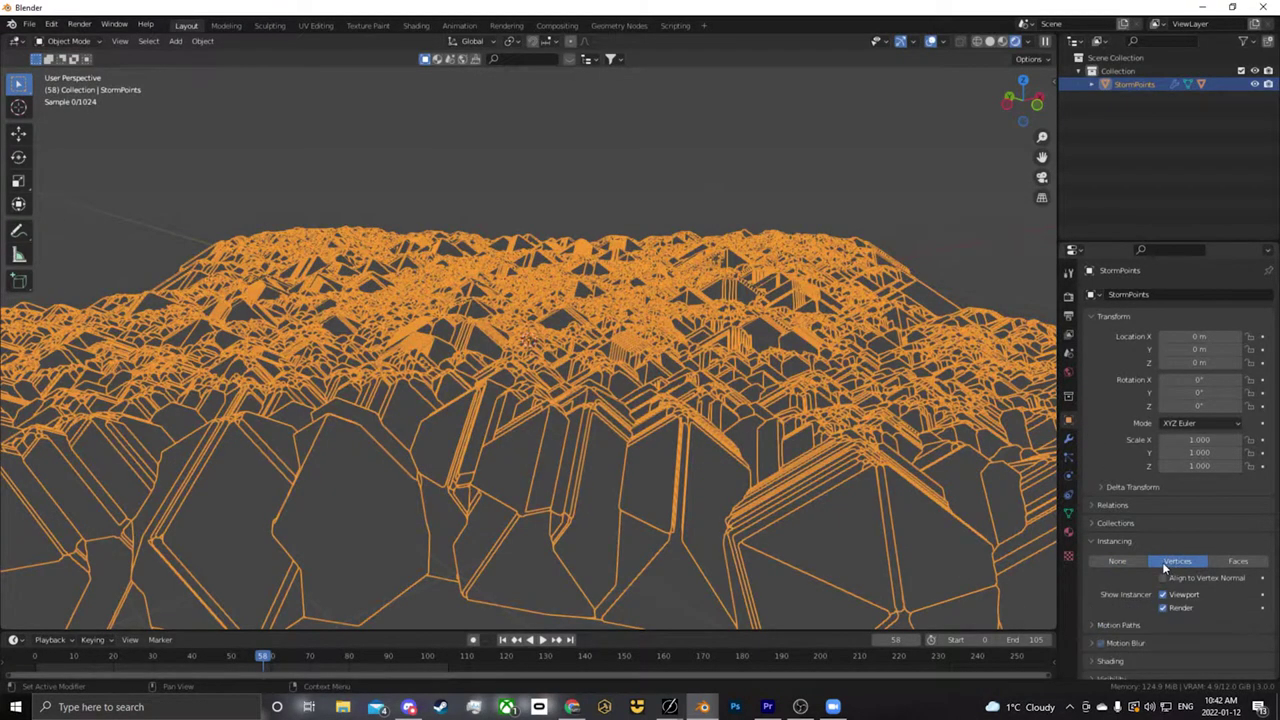
# Inspect the oversized icosphere instances in solid shading and expand StormPoints in the Outliner
pyautogui.scroll(-5, 764, 442)
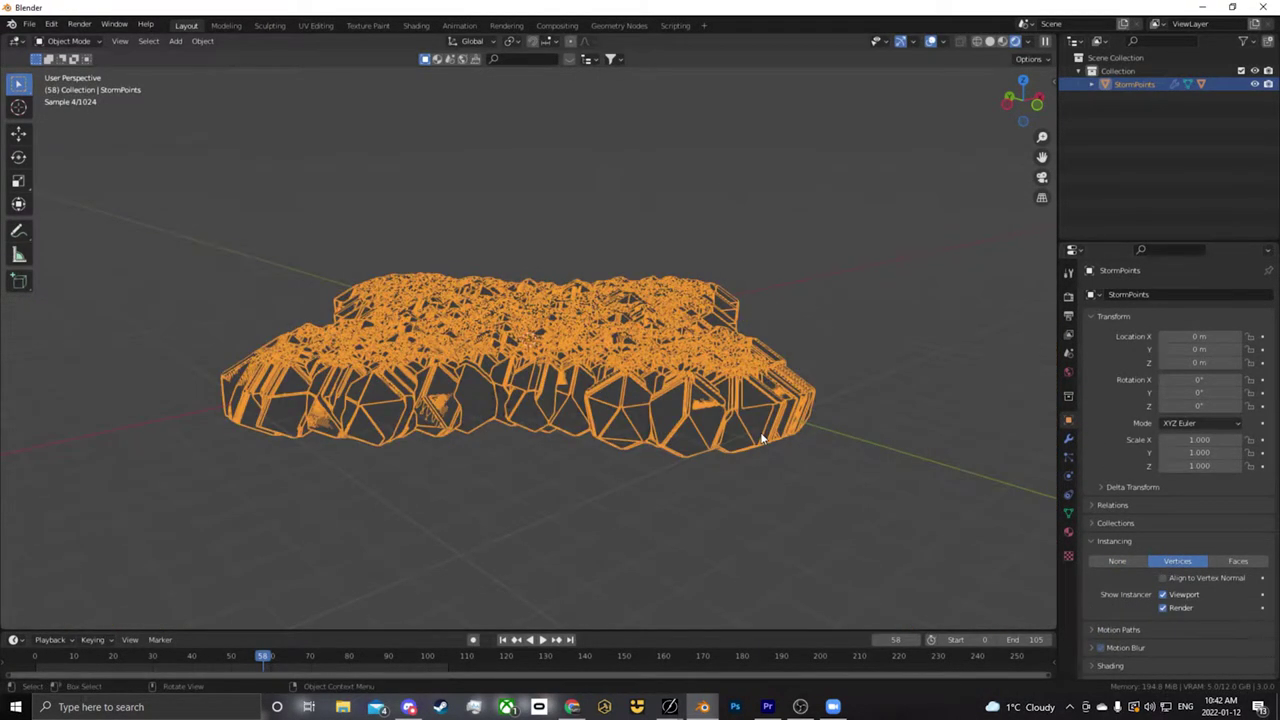
pyautogui.moveTo(762, 440); pyautogui.dragTo(988, 10, button='middle')
pyautogui.click(989, 41)
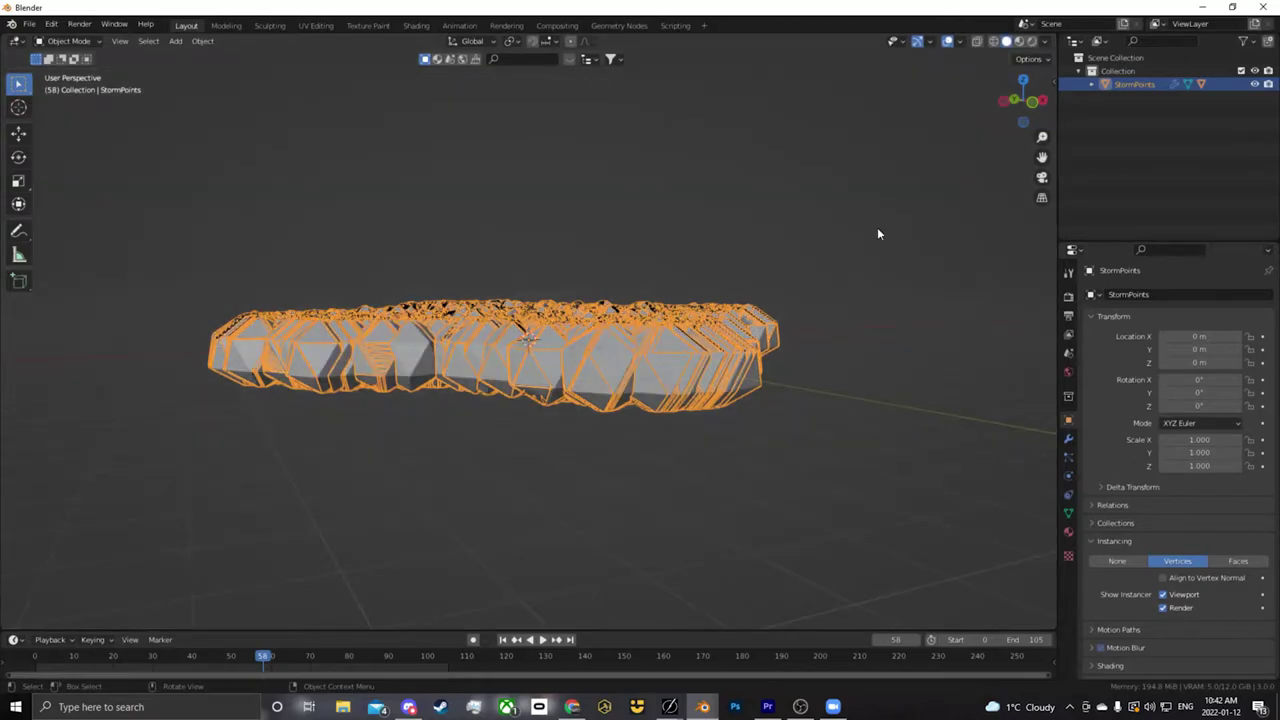
pyautogui.moveTo(877, 227); pyautogui.dragTo(916, 179, button='middle')
pyautogui.scroll(2, 916, 179)
pyautogui.click(1090, 84)
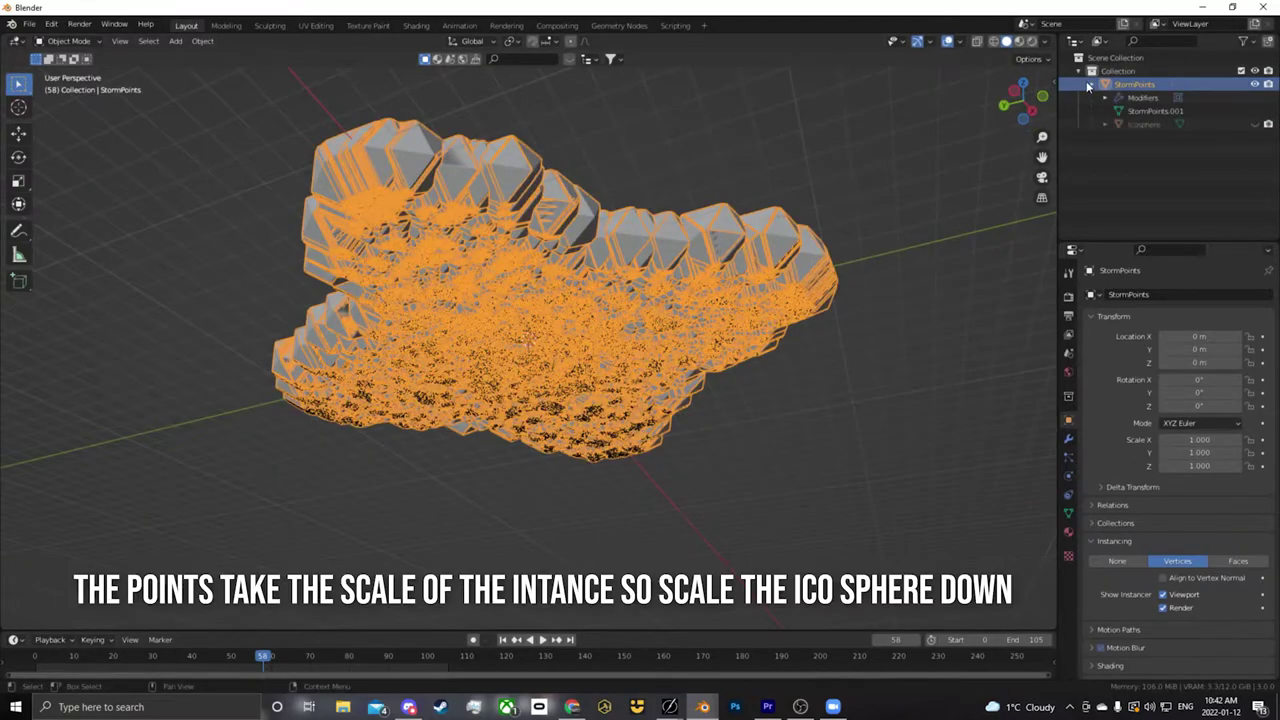
# Scale the Icosphere child object down to 0.02
pyautogui.click(1181, 124)
pyautogui.press('s')
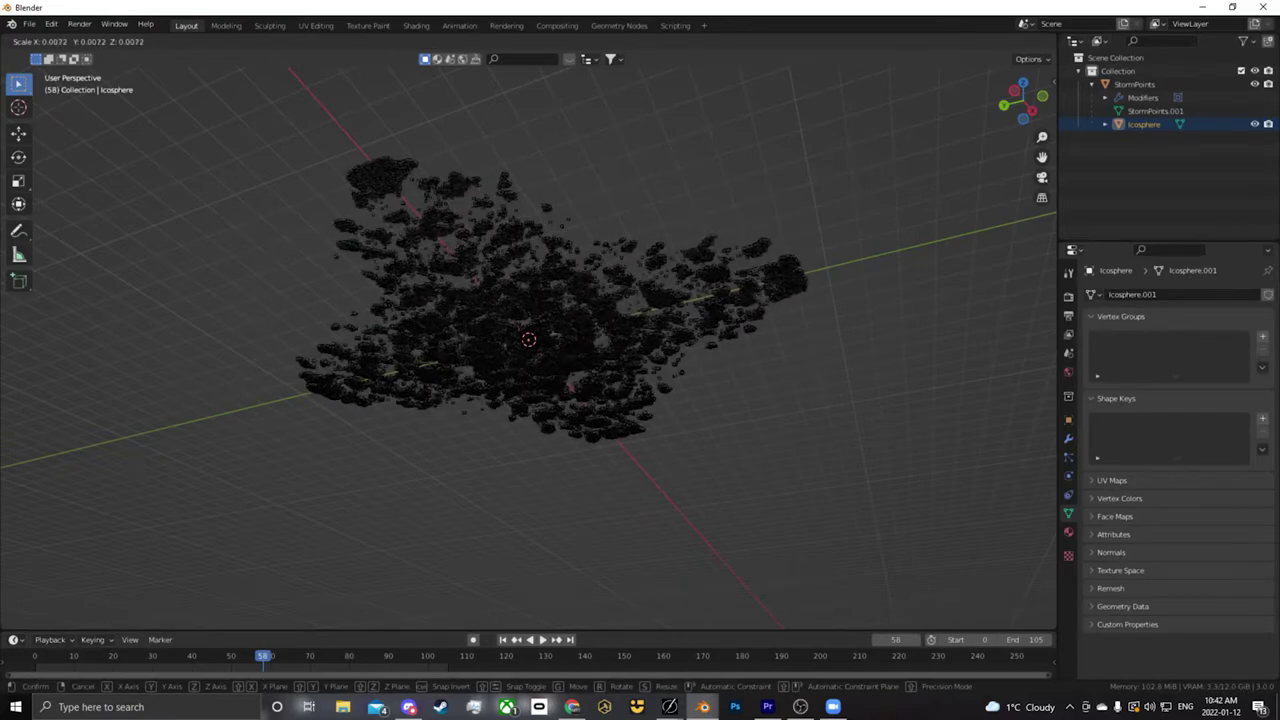
pyautogui.click(535, 347)
pyautogui.moveTo(535, 347)
pyautogui.mouseDown(button='middle')
pyautogui.moveTo(605, 249)
pyautogui.moveTo(576, 326)
pyautogui.mouseUp(button='middle')
pyautogui.scroll(5, 620, 320)
pyautogui.scroll(2, 676, 310)
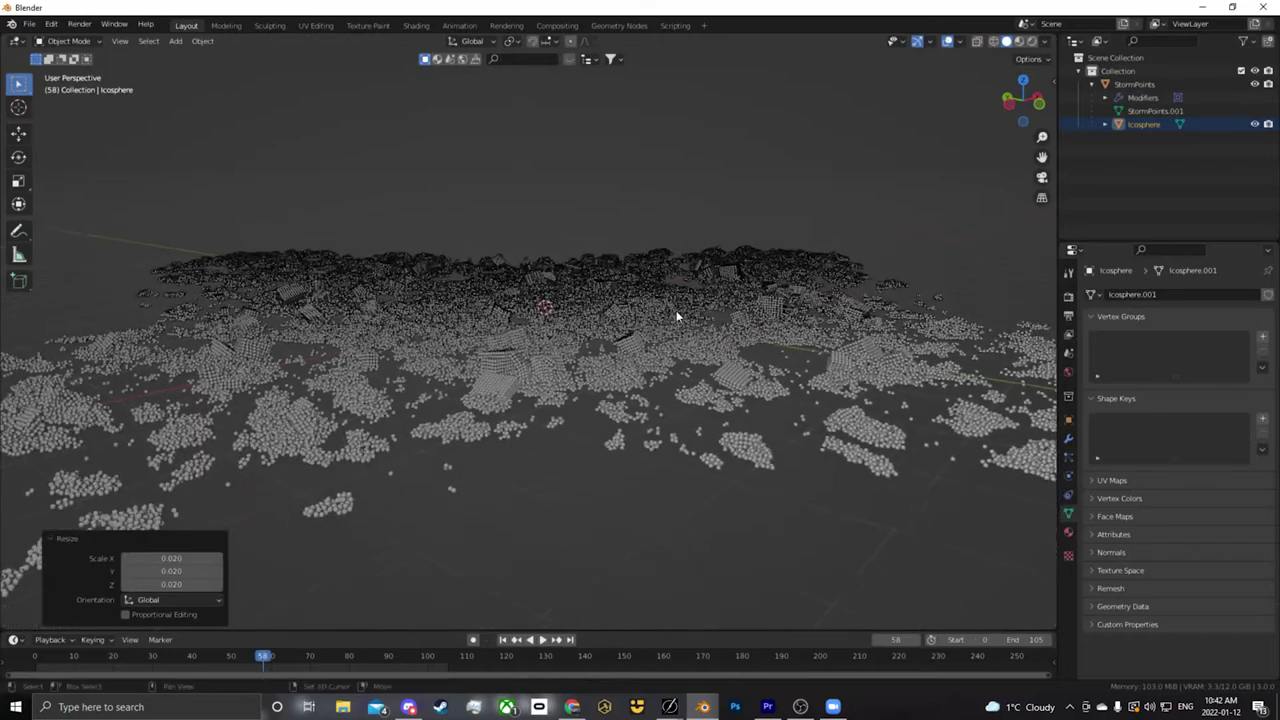
pyautogui.scroll(2, 660, 372)
pyautogui.scroll(3, 640, 370)
pyautogui.scroll(-1, 605, 355)
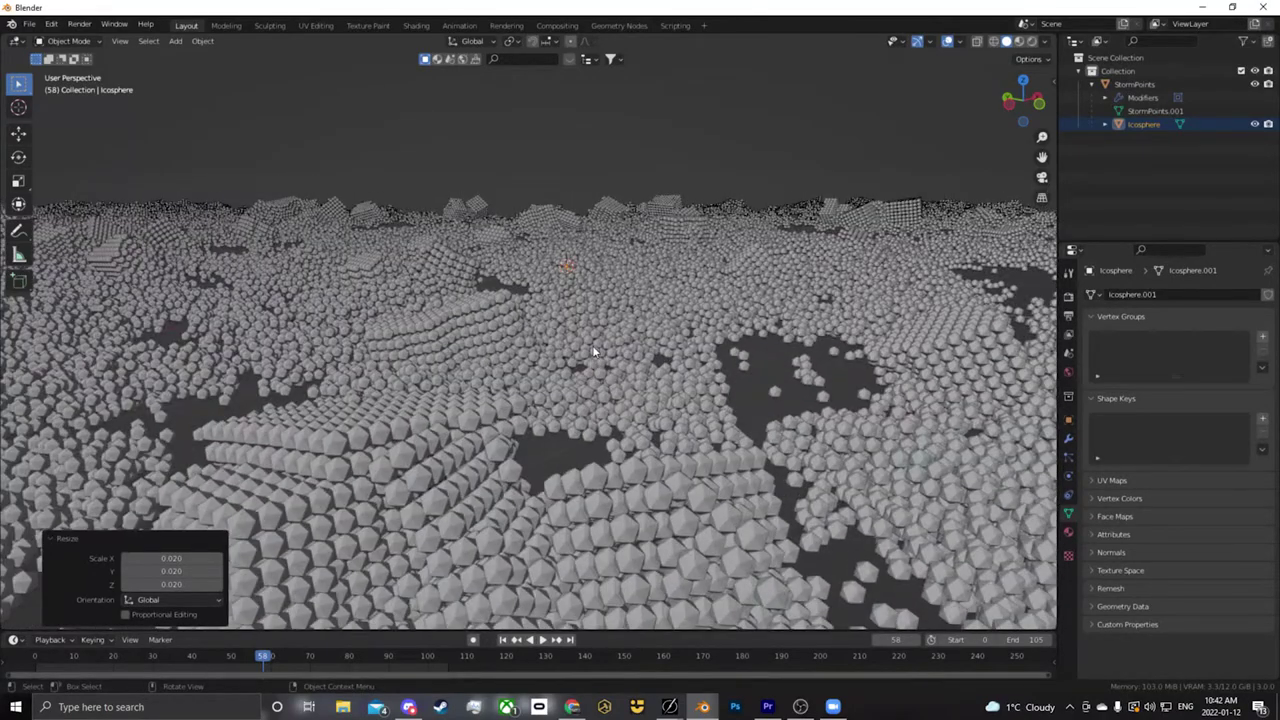
# Shade the icosphere grains smooth and rescale them by 0.922
pyautogui.rightClick(592, 350)
pyautogui.click(592, 345)
pyautogui.scroll(-3, 592, 345)
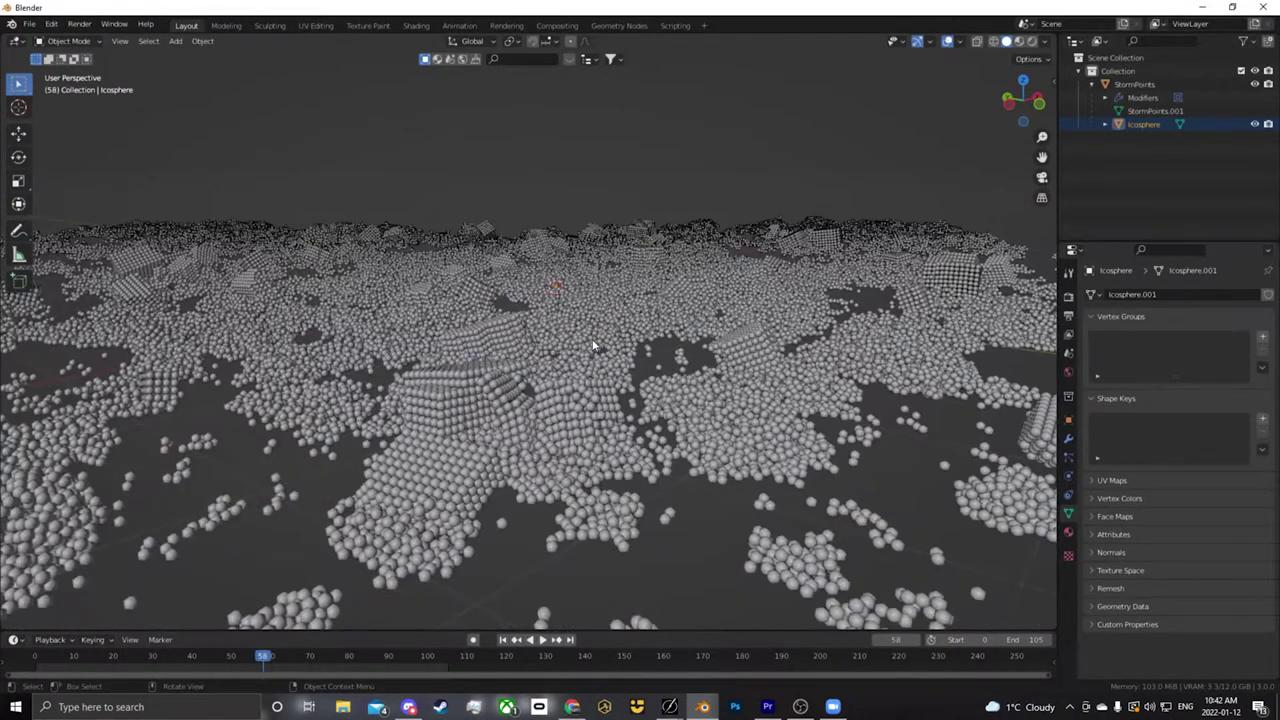
pyautogui.press('s')
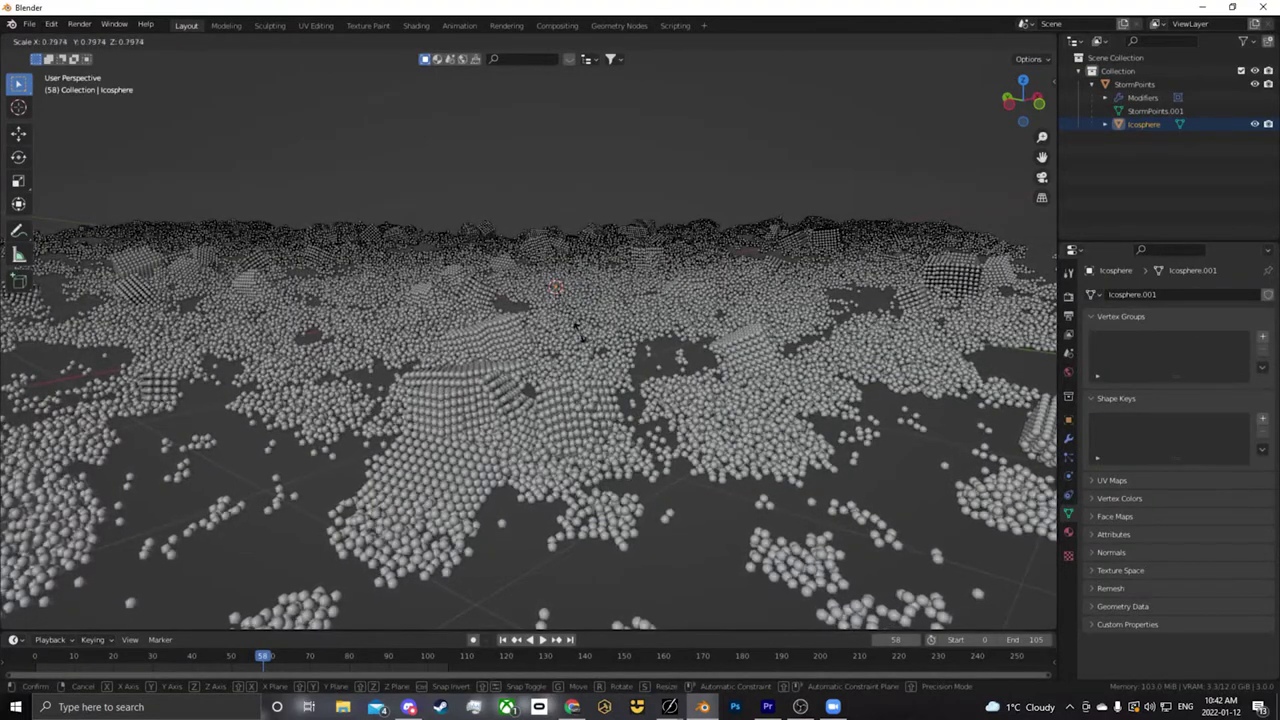
pyautogui.click(581, 342)
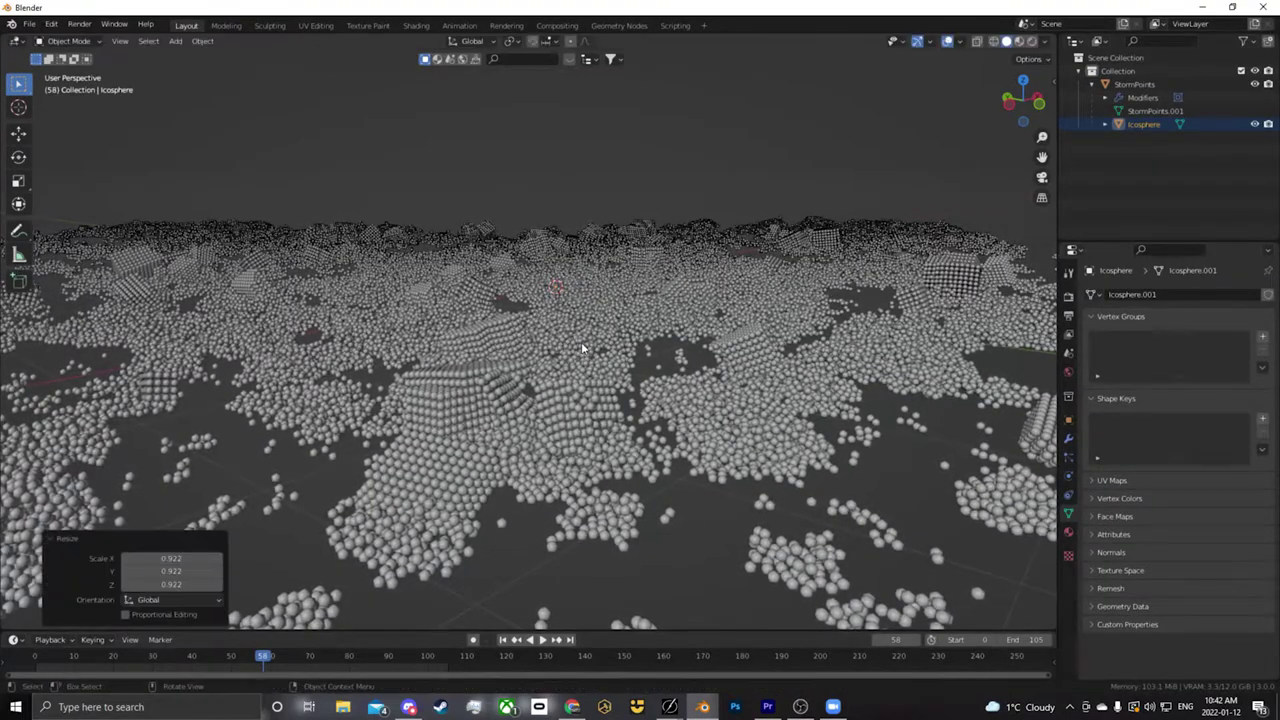
pyautogui.moveTo(581, 342)
pyautogui.mouseDown(button='middle')
pyautogui.moveTo(573, 376)
pyautogui.moveTo(576, 352)
pyautogui.mouseUp(button='middle')
# Hide overlays, play the animation from frame one, then switch to Rendered shading
pyautogui.click(947, 43)
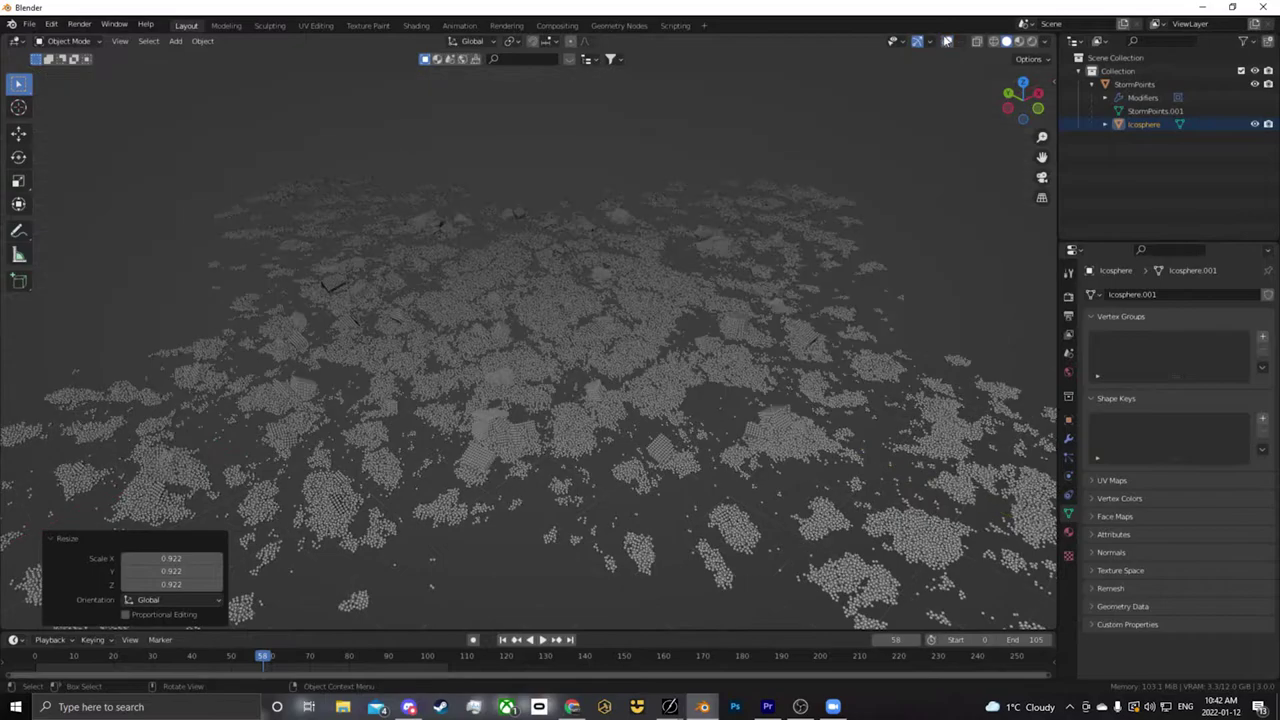
pyautogui.hotkey('shift', 'Left')
pyautogui.press('space')
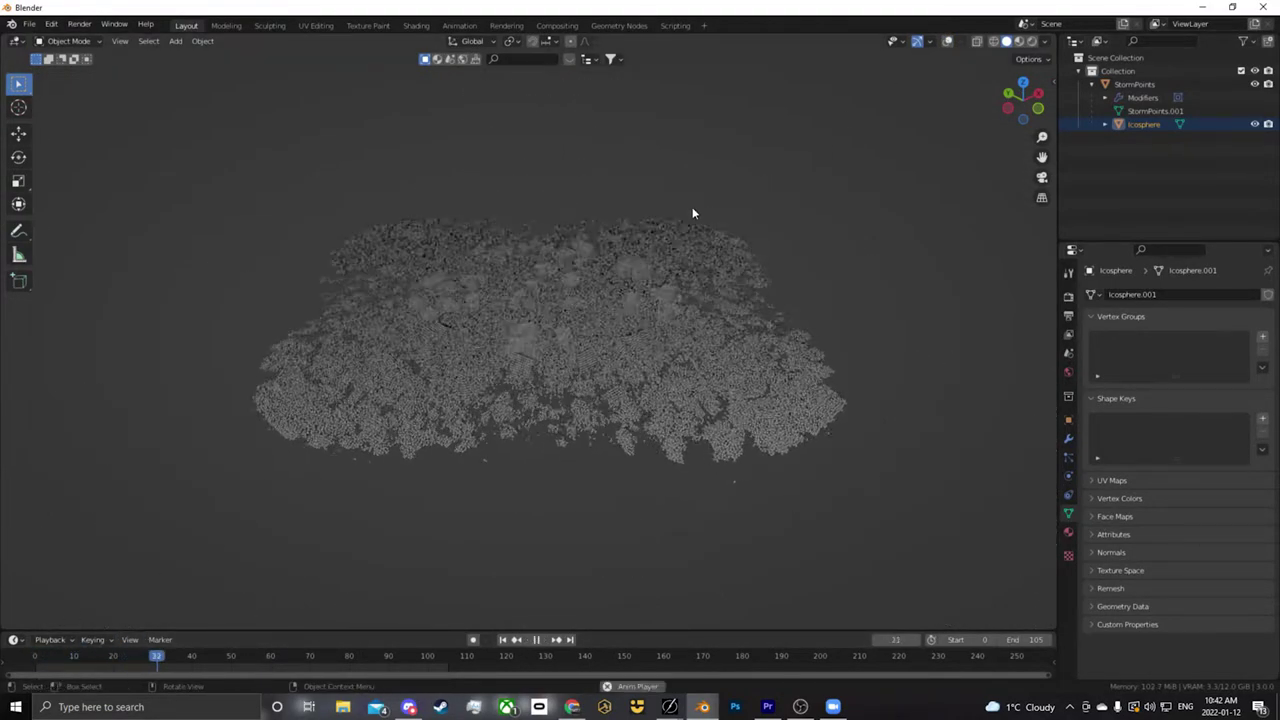
pyautogui.moveTo(691, 209)
pyautogui.mouseDown(button='middle')
pyautogui.moveTo(602, 260)
pyautogui.moveTo(612, 213)
pyautogui.mouseUp(button='middle')
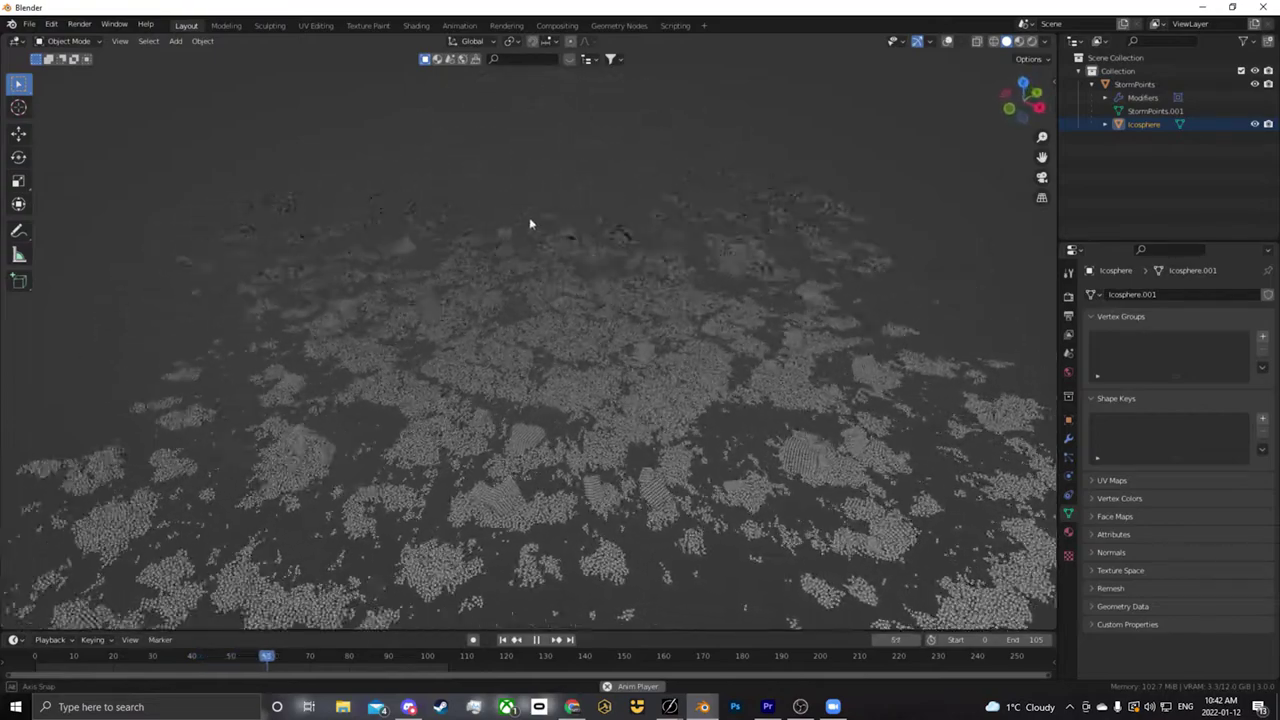
pyautogui.press('space')
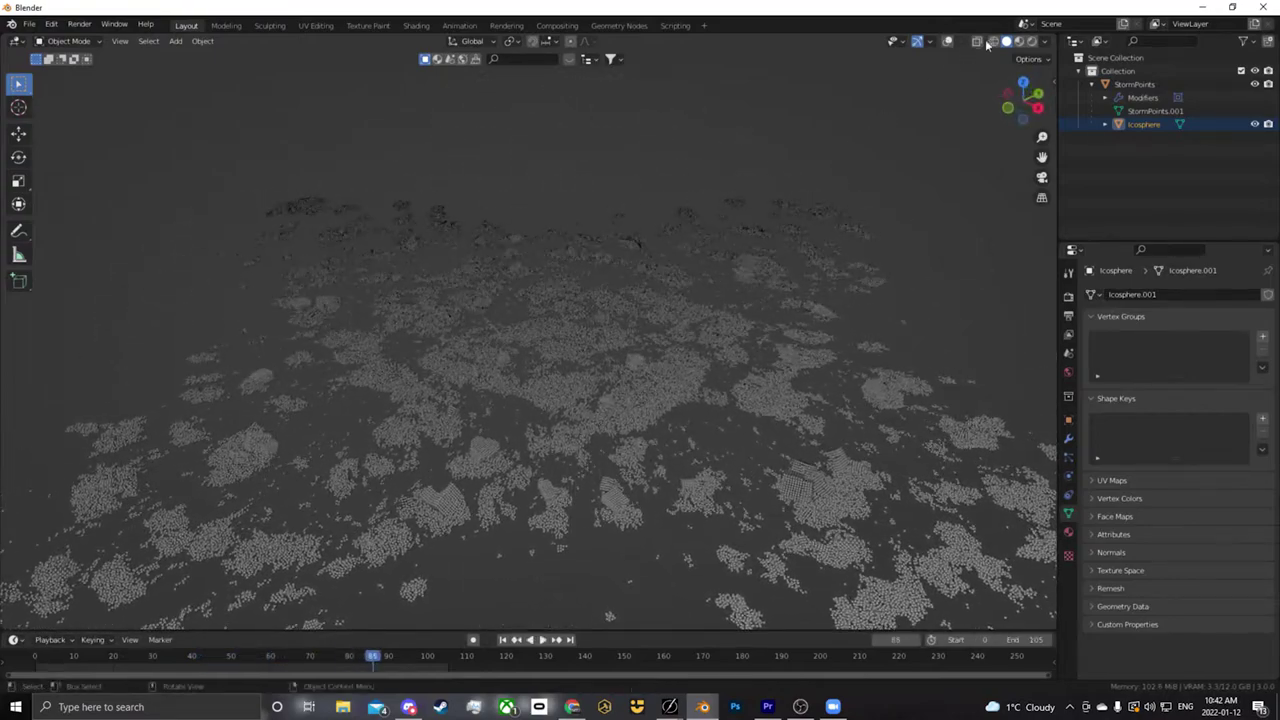
pyautogui.click(1031, 44)
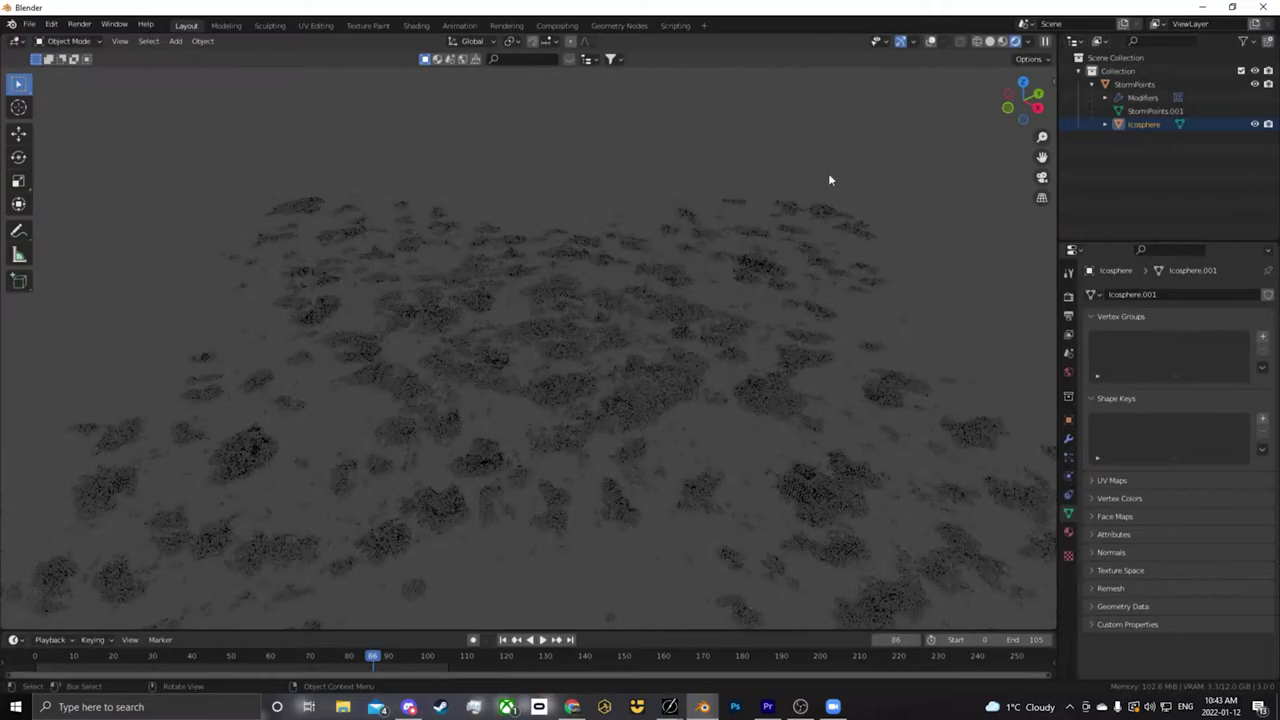
pyautogui.moveTo(640, 179); pyautogui.dragTo(474, 157, button='middle')
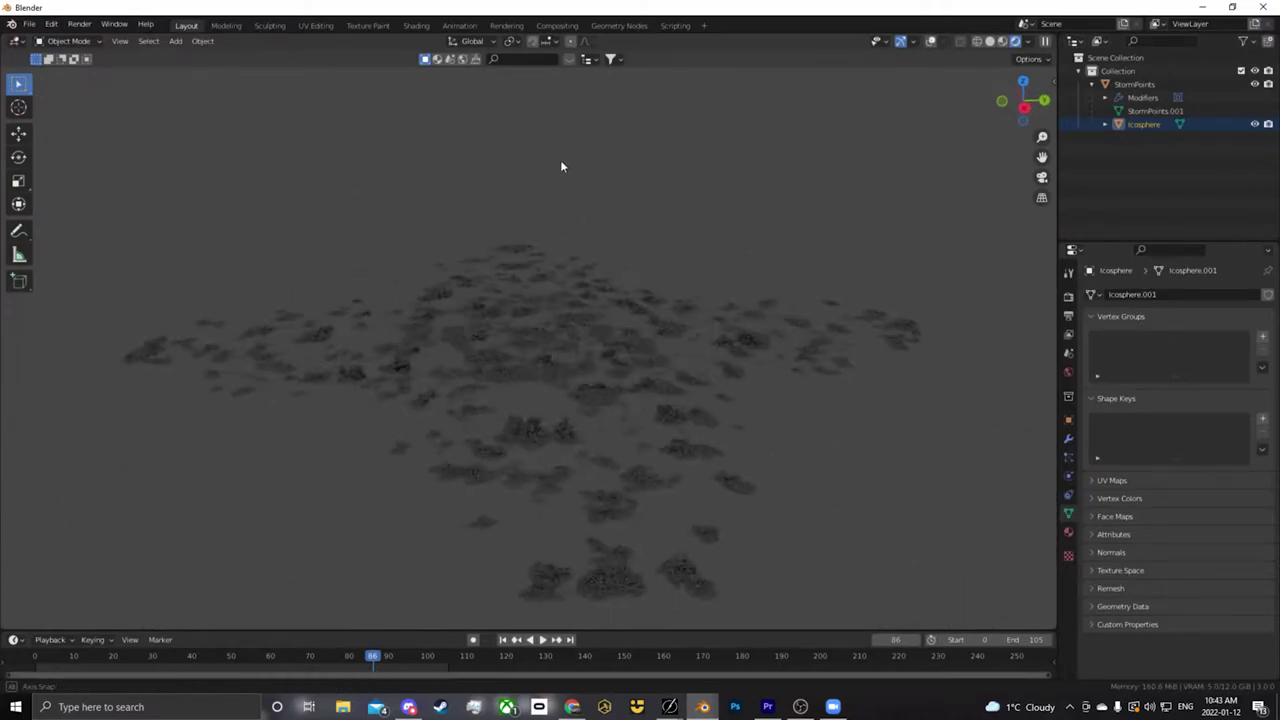
pyautogui.hotkey('shift', 'a')
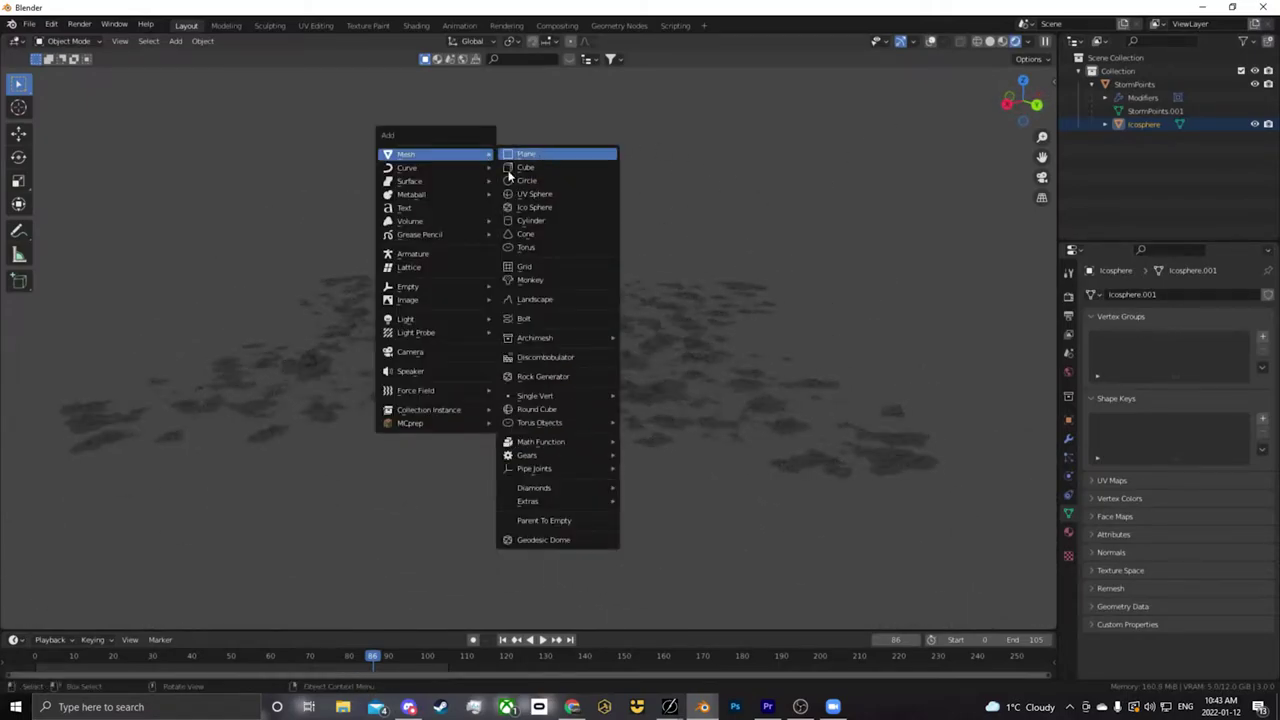
# Add a mesh Plane and scale it to 21.748 as the ground under the grains
pyautogui.click(524, 154)
pyautogui.press('s')
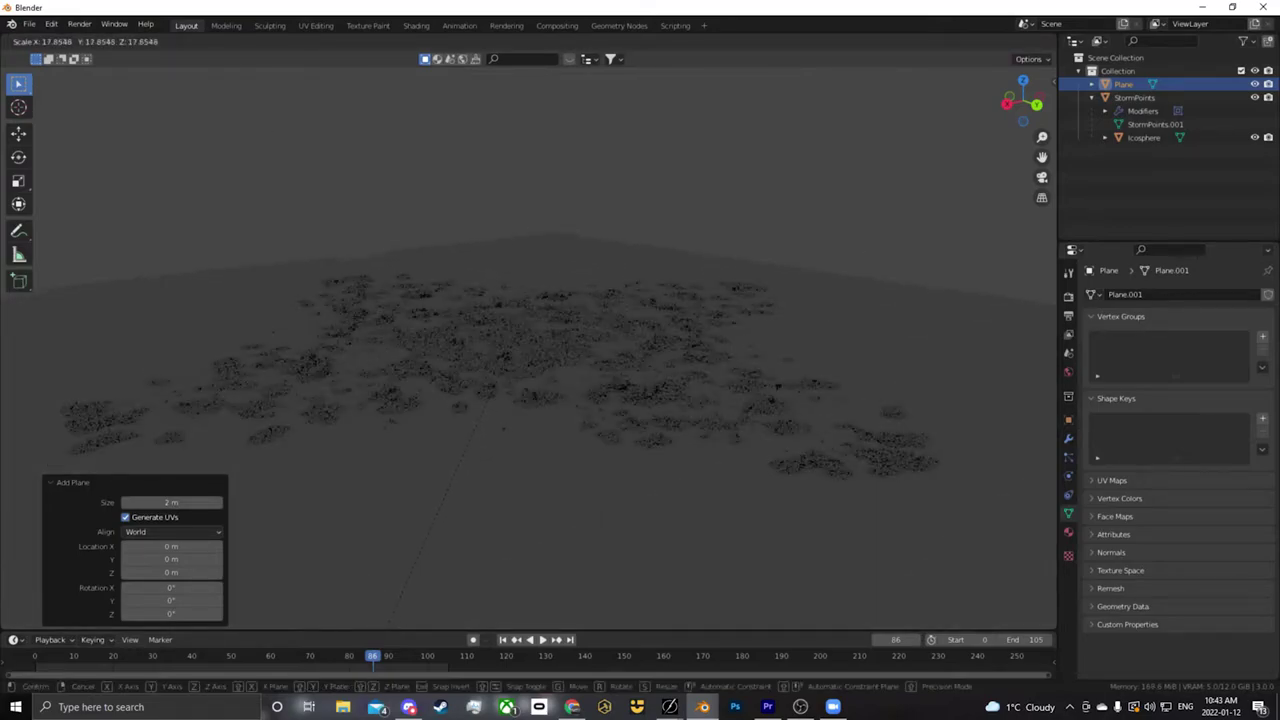
pyautogui.click(530, 157)
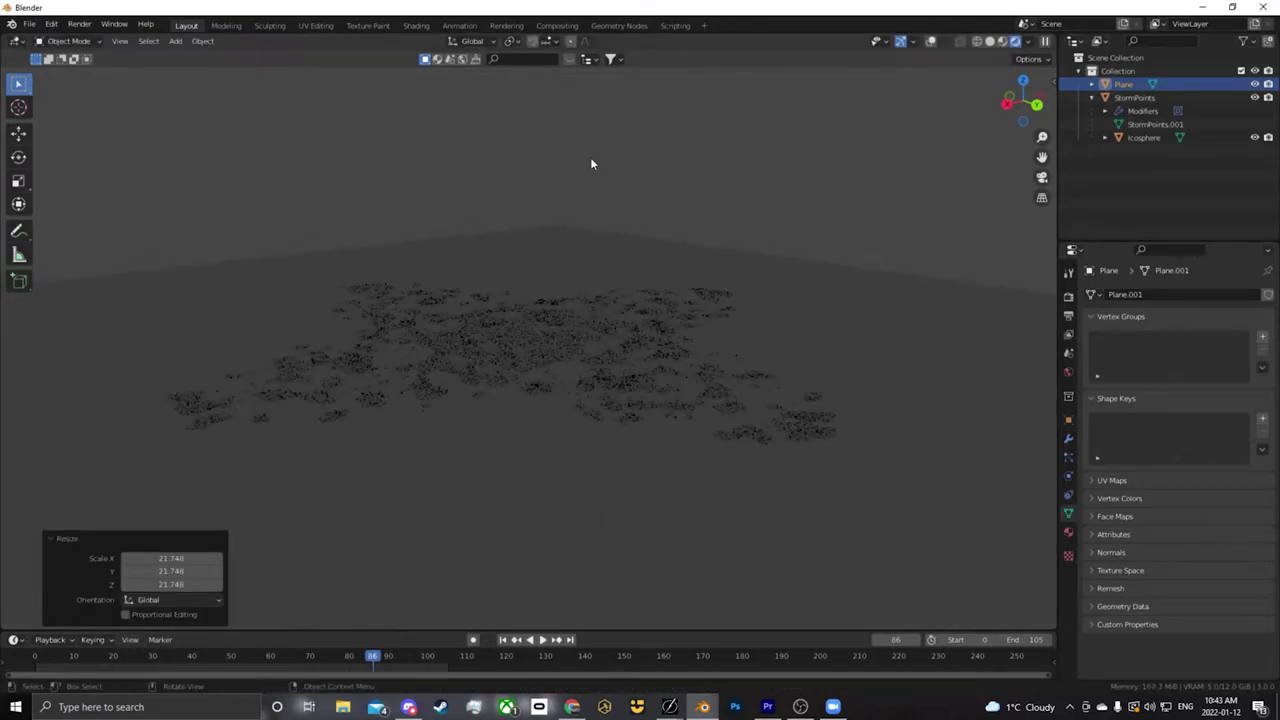
pyautogui.scroll(-5, 591, 160)
pyautogui.moveTo(591, 160)
pyautogui.mouseDown(button='middle')
pyautogui.moveTo(643, 182)
pyautogui.moveTo(743, 171)
pyautogui.mouseUp(button='middle')
pyautogui.scroll(3, 660, 184)
pyautogui.hotkey('shift', 'a')
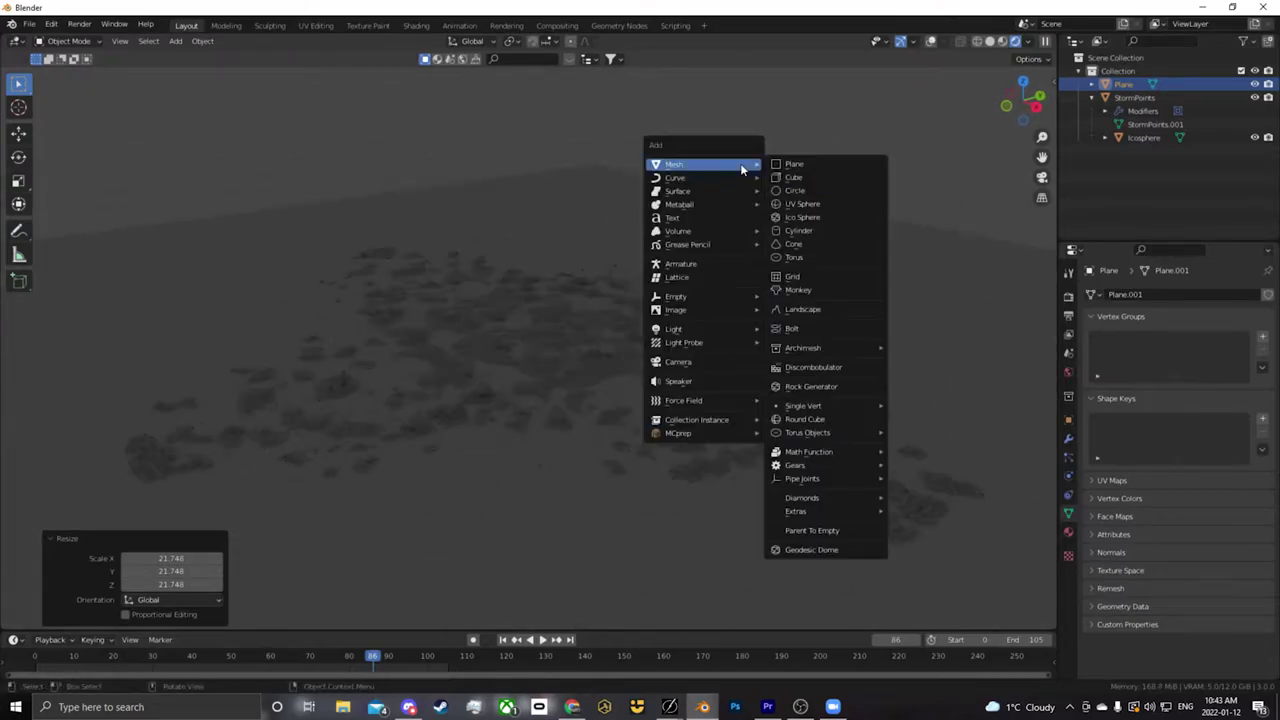
pyautogui.moveTo(674, 329)
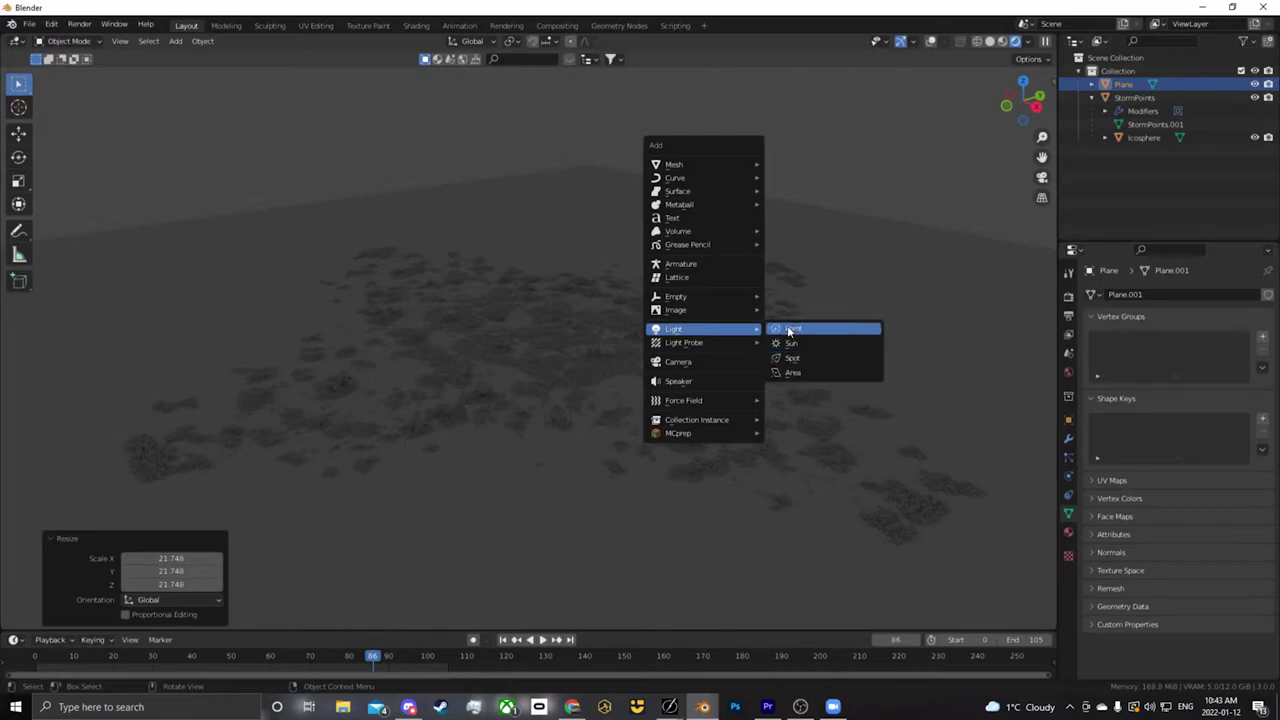
# Add a point light, raise it 3.49 m along Z, then shift it across the grain patch
pyautogui.click(790, 331)
pyautogui.press('g')
pyautogui.press('z')
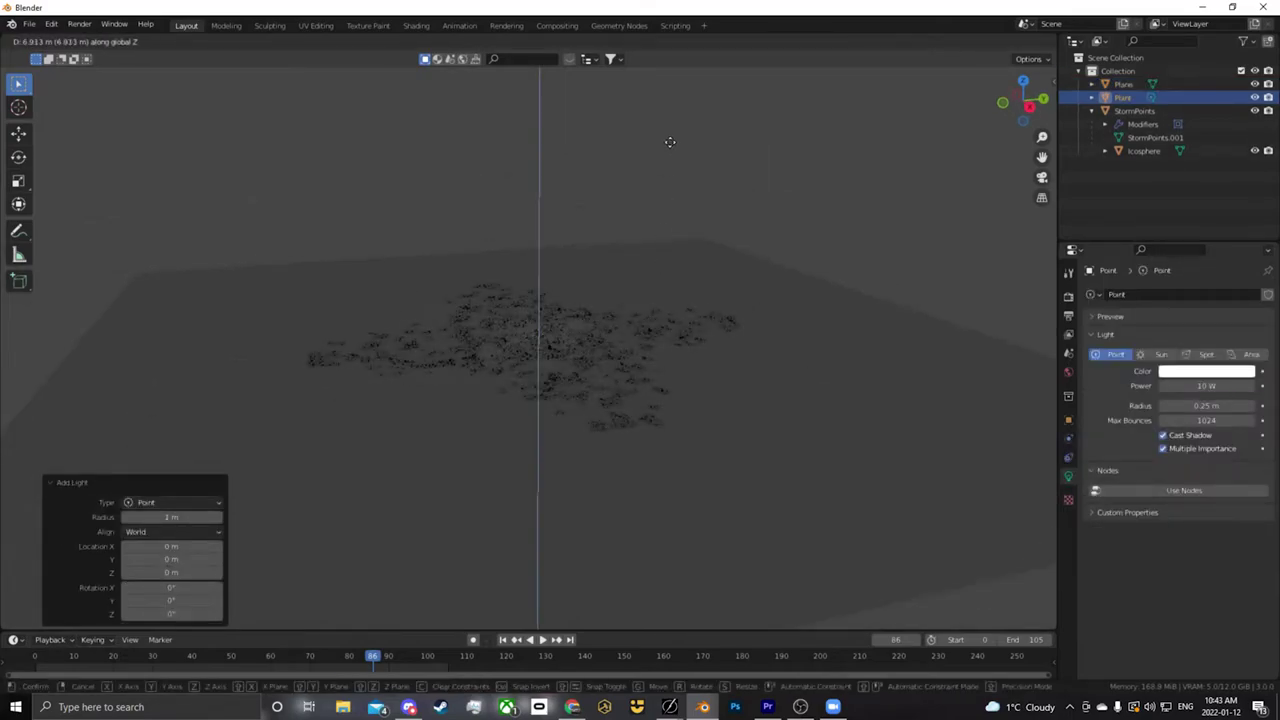
pyautogui.click(646, 224)
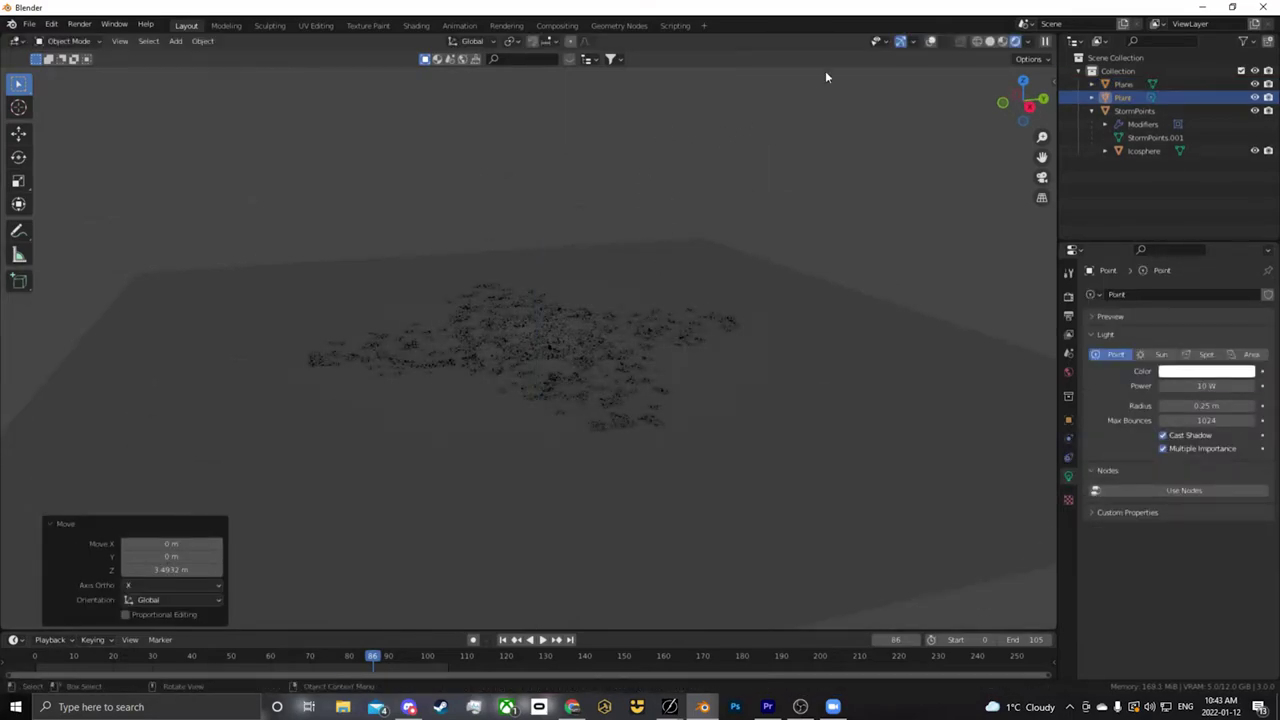
pyautogui.click(931, 44)
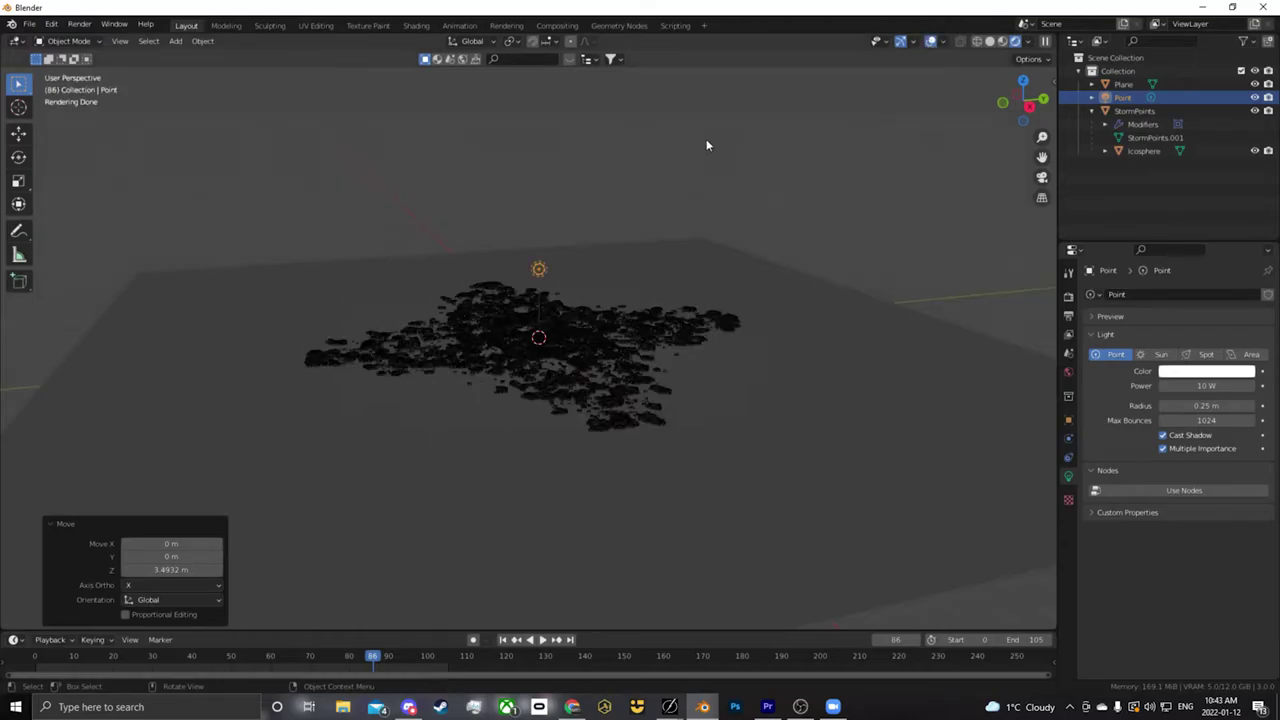
pyautogui.press('g')
pyautogui.hotkey('shift', 'z')
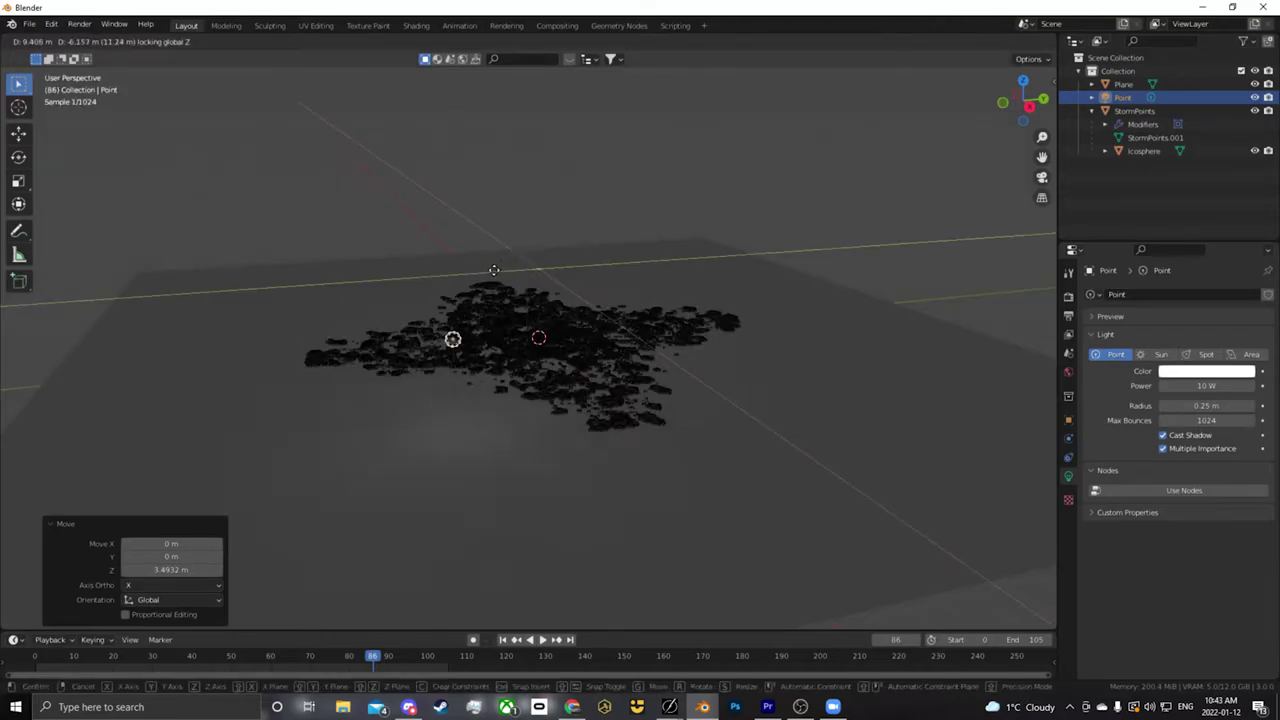
pyautogui.moveTo(516, 258); pyautogui.dragTo(537, 268)
pyautogui.click(537, 268)
# Set the point light's power to 227.5 W
pyautogui.moveTo(1199, 385)
pyautogui.mouseDown()
pyautogui.moveTo(1255, 385)
pyautogui.moveTo(1195, 387)
pyautogui.mouseUp()
pyautogui.click(810, 192)
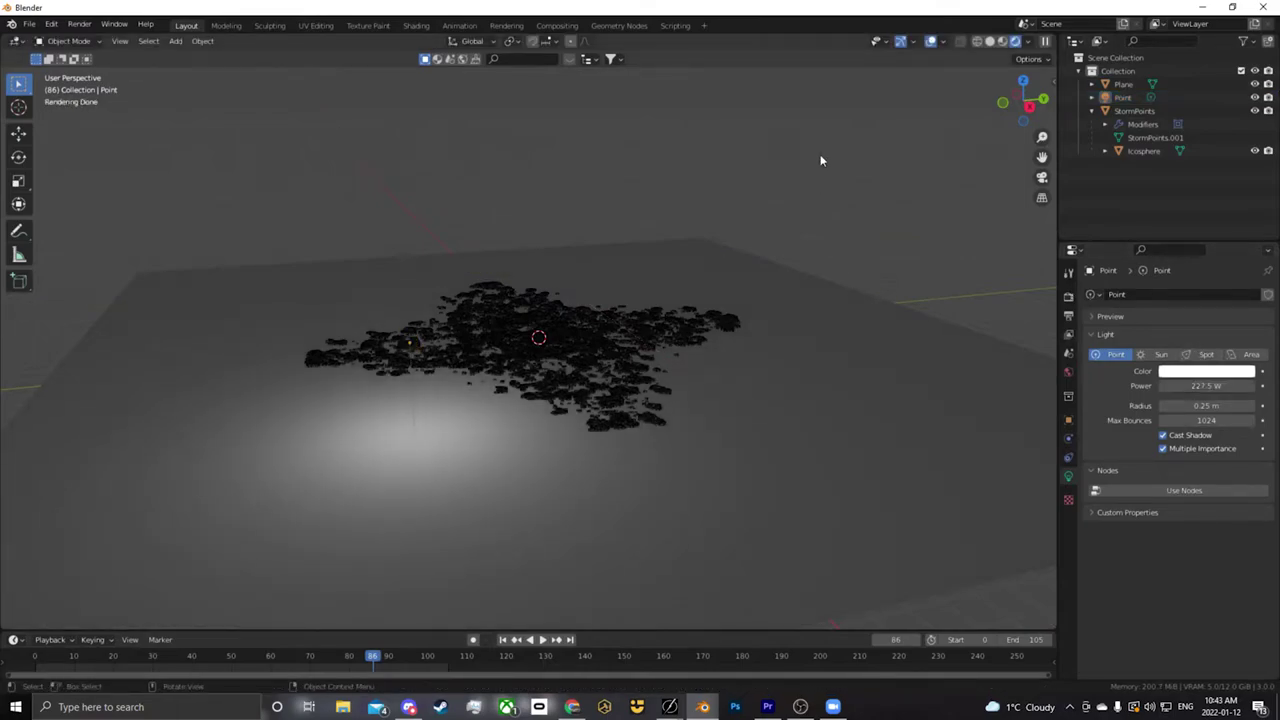
pyautogui.scroll(5, 689, 156)
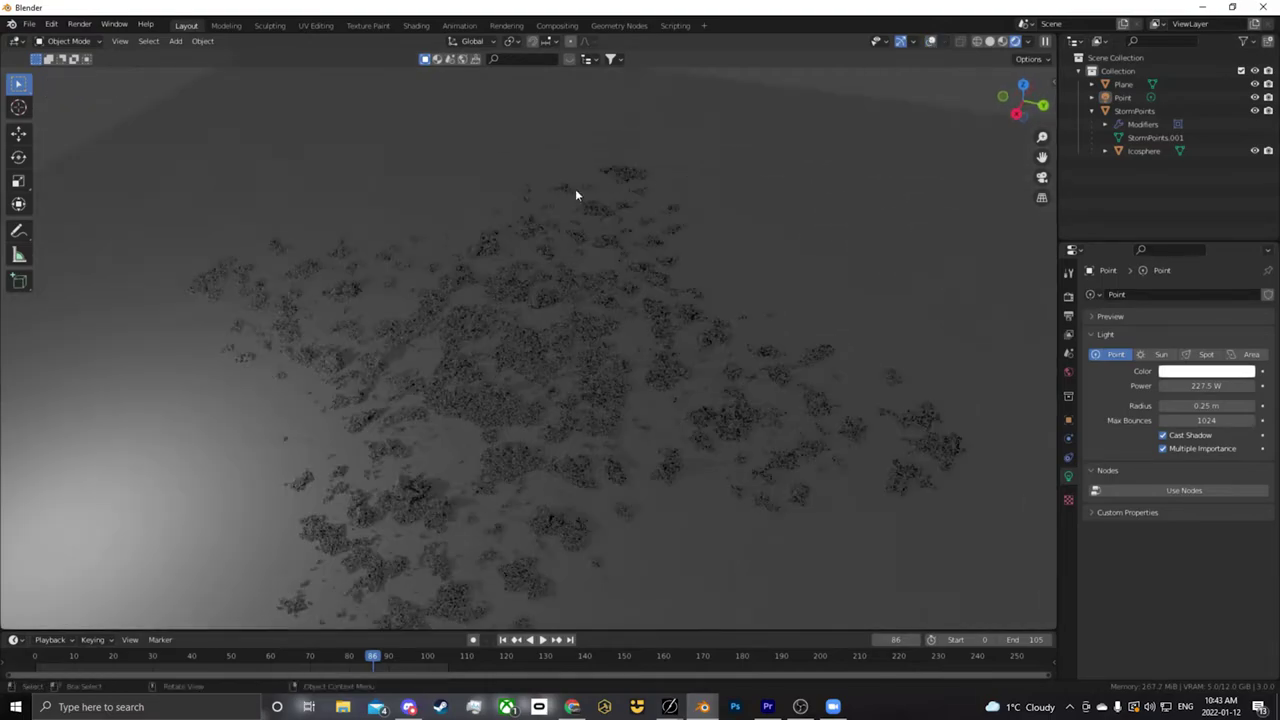
pyautogui.scroll(3, 596, 128)
pyautogui.moveTo(600, 137)
pyautogui.mouseDown(button='middle')
pyautogui.moveTo(566, 171)
pyautogui.moveTo(510, 187)
pyautogui.mouseUp(button='middle')
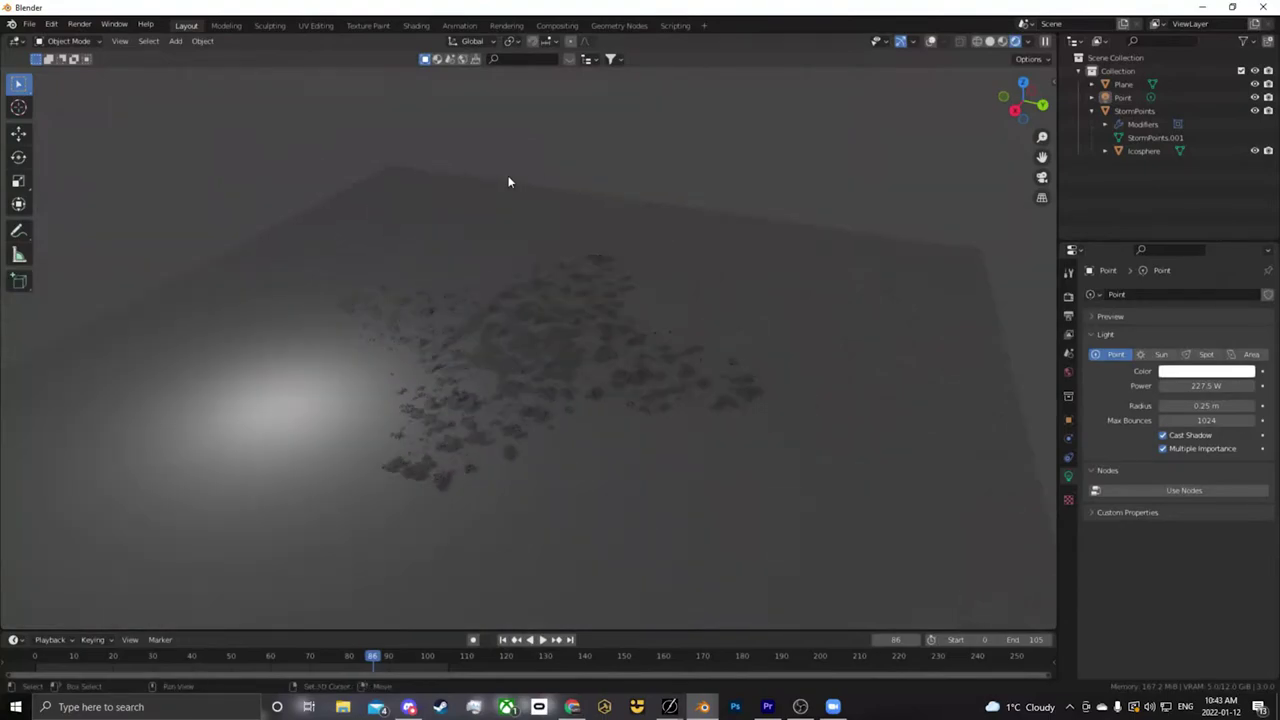
pyautogui.hotkey('shift', 'd')
pyautogui.rightClick(683, 135)
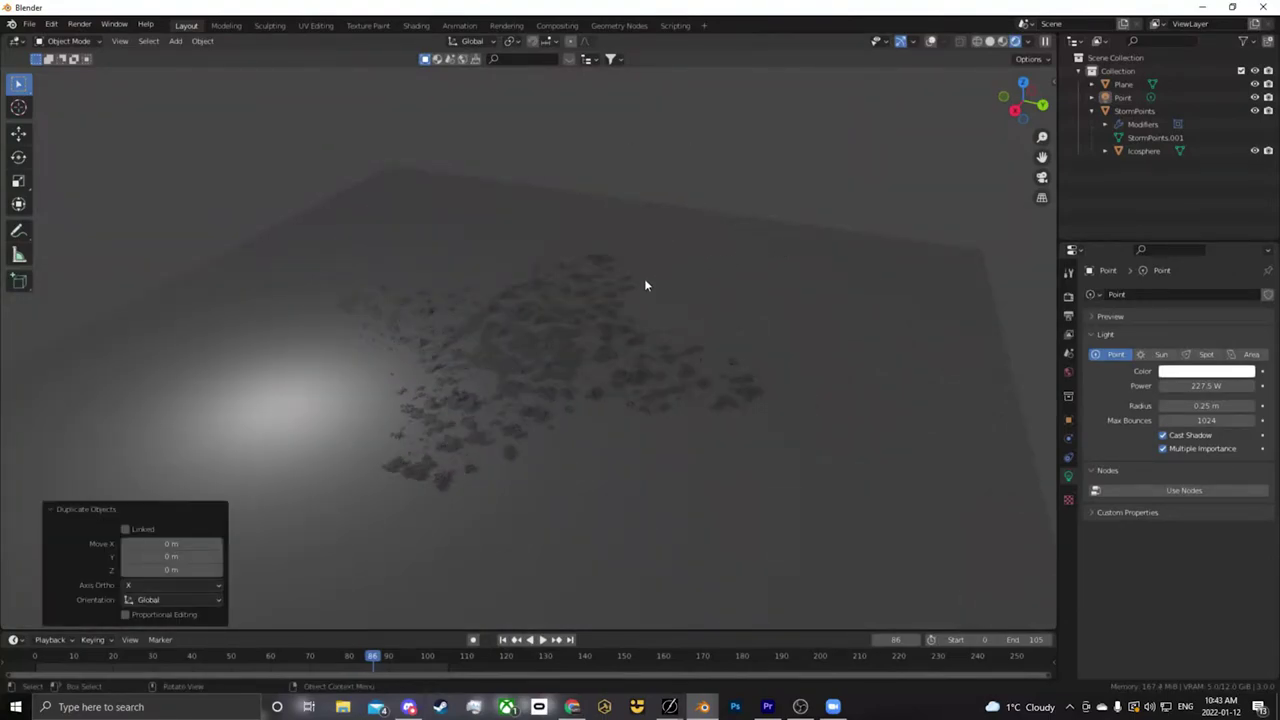
pyautogui.moveTo(798, 159); pyautogui.dragTo(757, 146, button='middle')
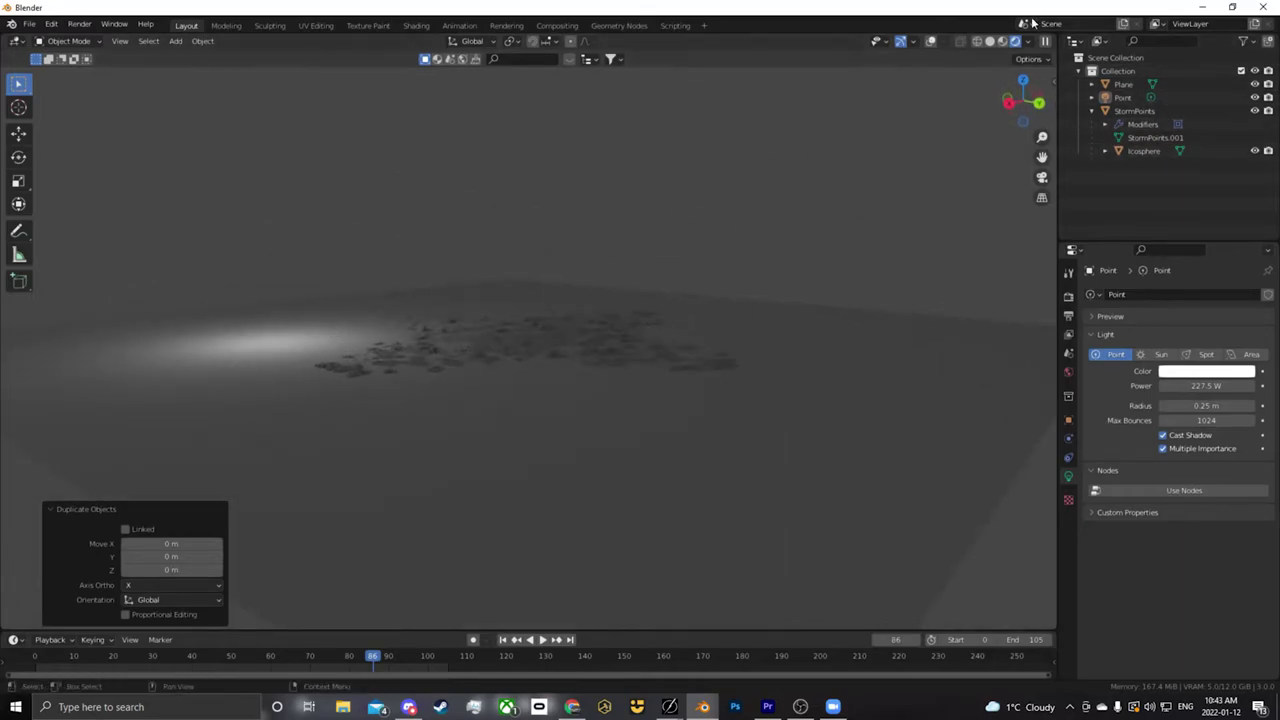
# Reposition the point light above the grain patch's centre and hide overlays
pyautogui.click(930, 43)
pyautogui.click(266, 269)
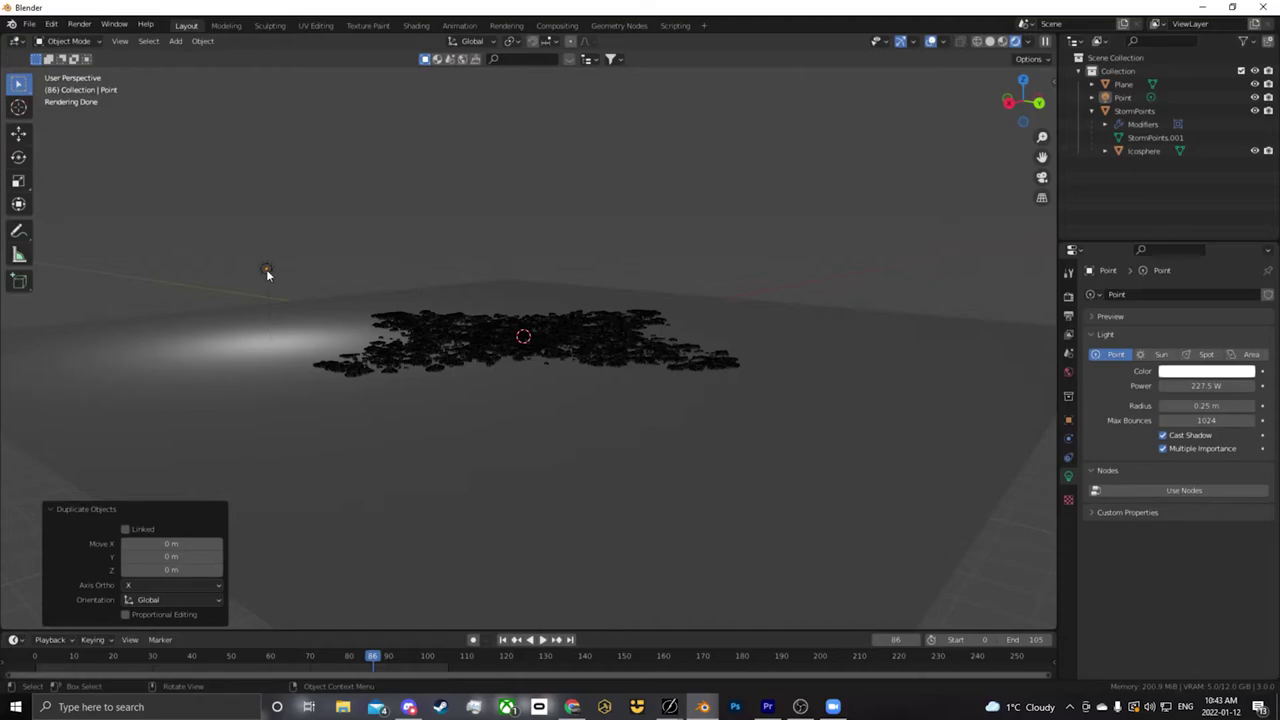
pyautogui.press('g')
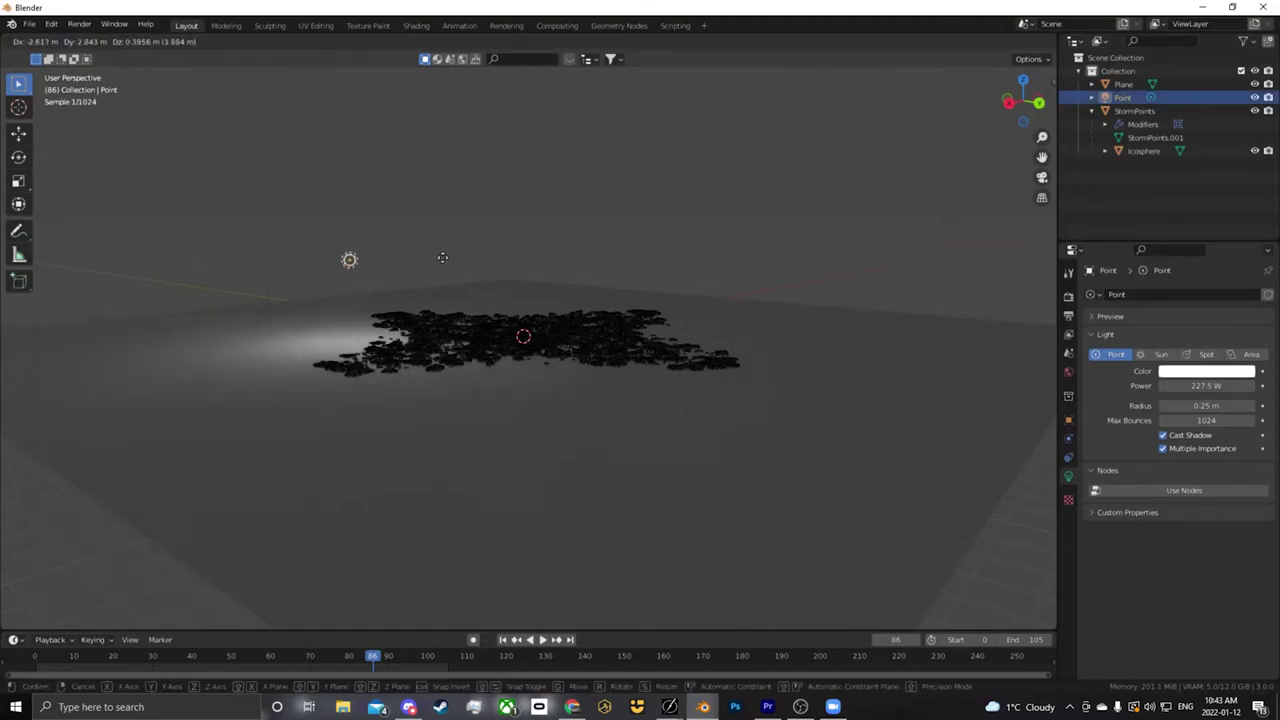
pyautogui.click(535, 258)
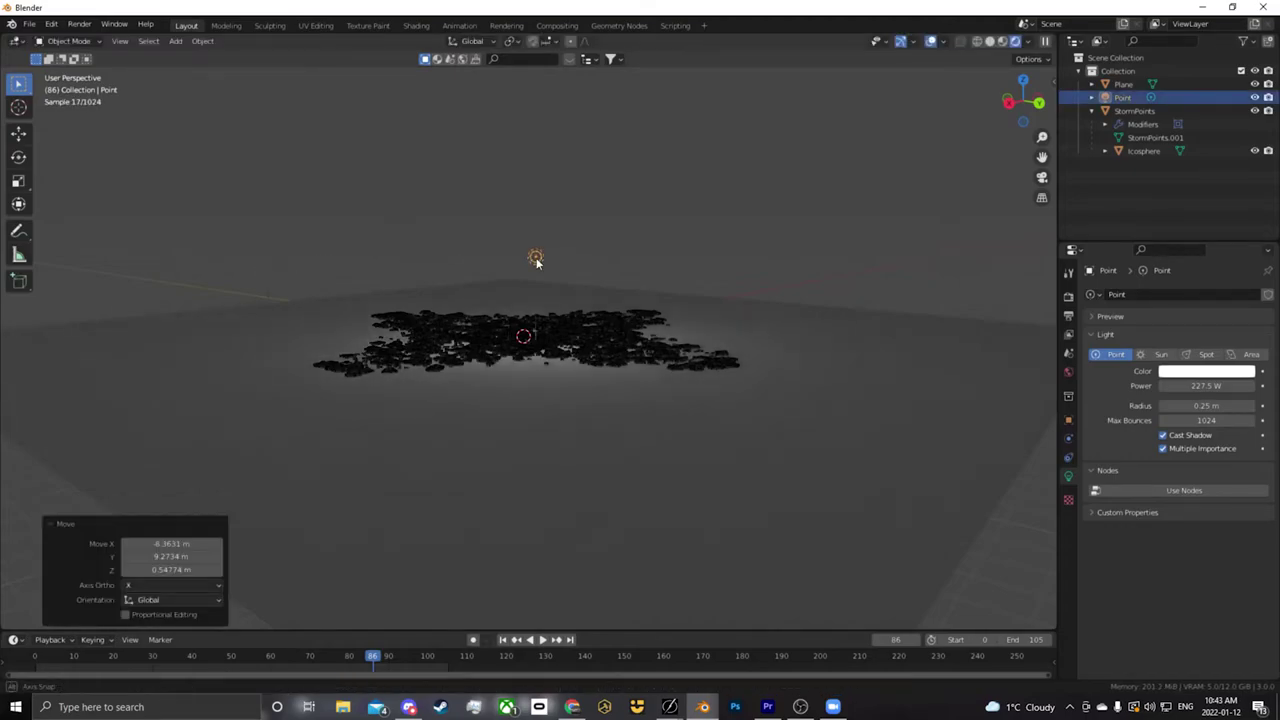
pyautogui.click(930, 42)
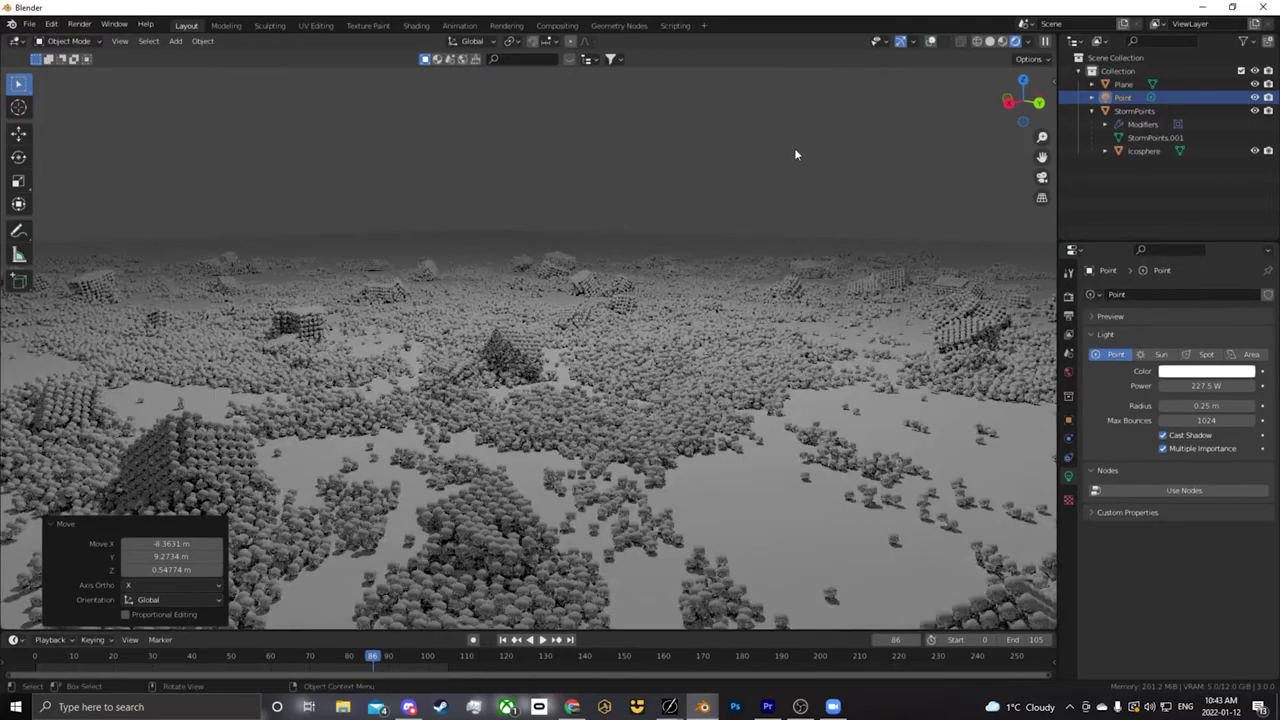
pyautogui.moveTo(794, 155)
pyautogui.mouseDown(button='middle')
pyautogui.moveTo(788, 186)
pyautogui.moveTo(686, 177)
pyautogui.mouseUp(button='middle')
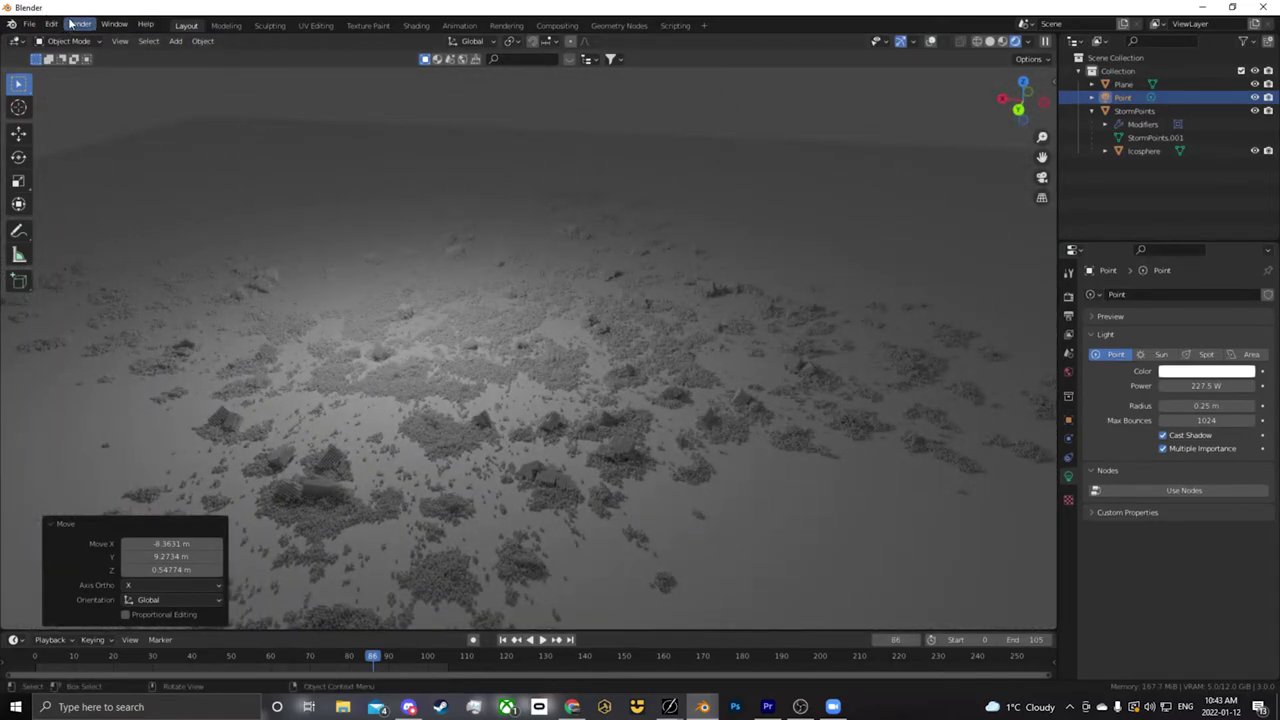
pyautogui.click(1141, 152)
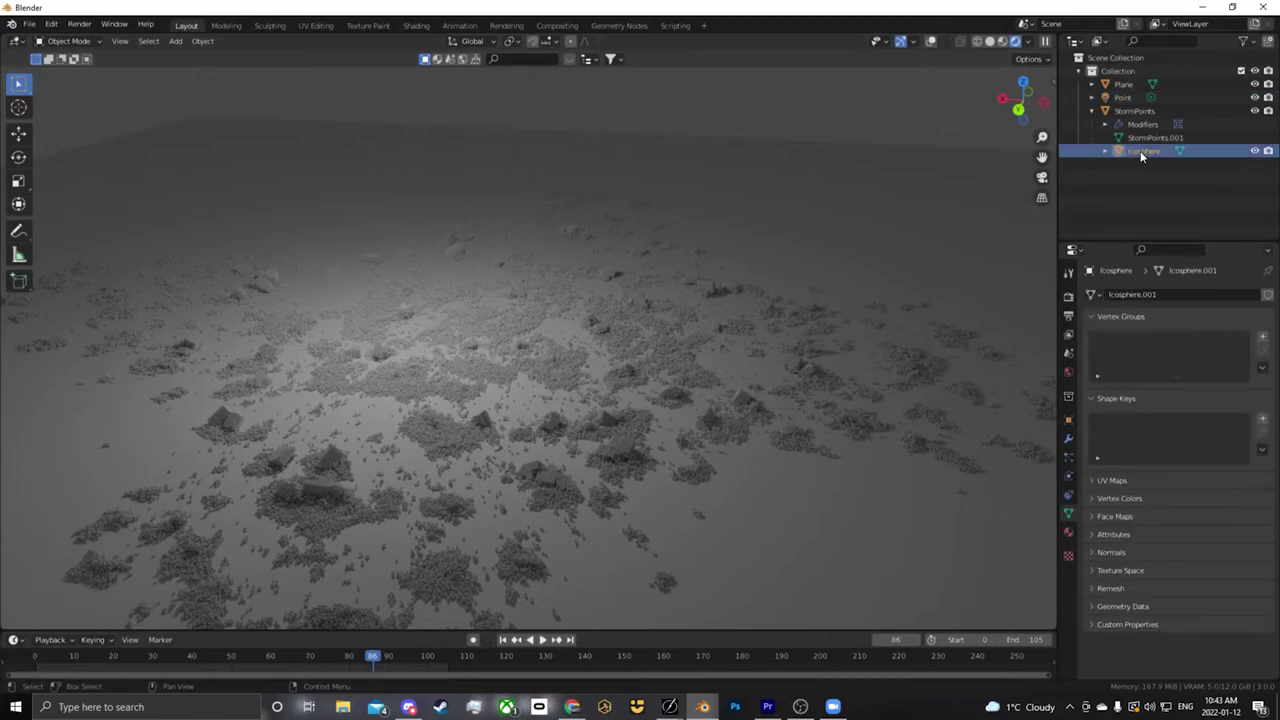
# Give the Icosphere new Material.002 with a pale sand base colour (HSV 0.106, 0.439, 0.800)
pyautogui.click(1068, 532)
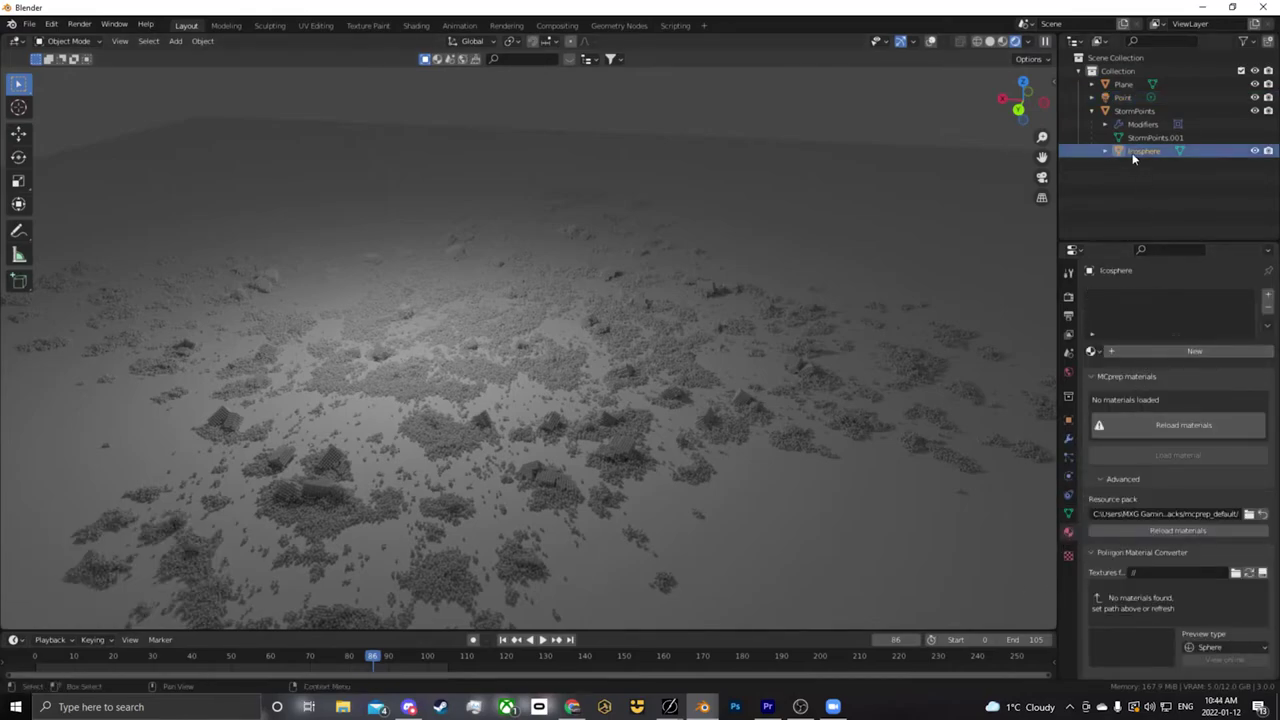
pyautogui.click(1154, 428)
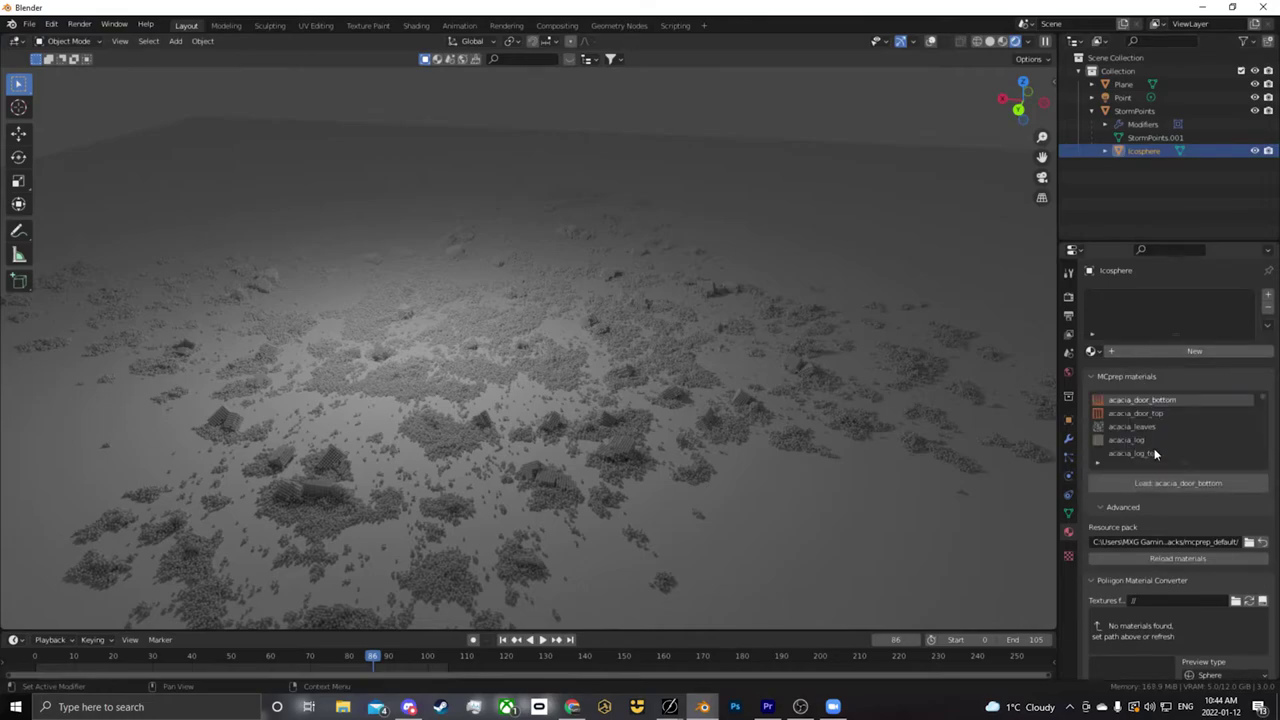
pyautogui.click(1139, 352)
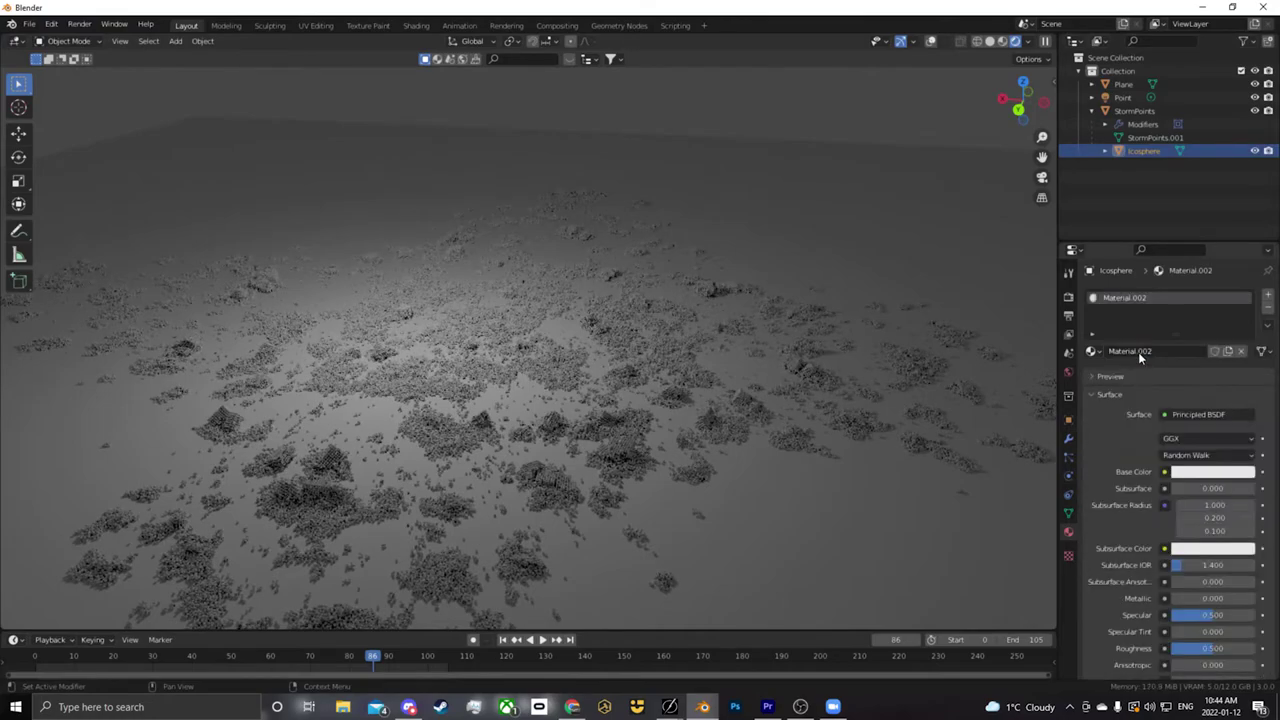
pyautogui.click(1210, 473)
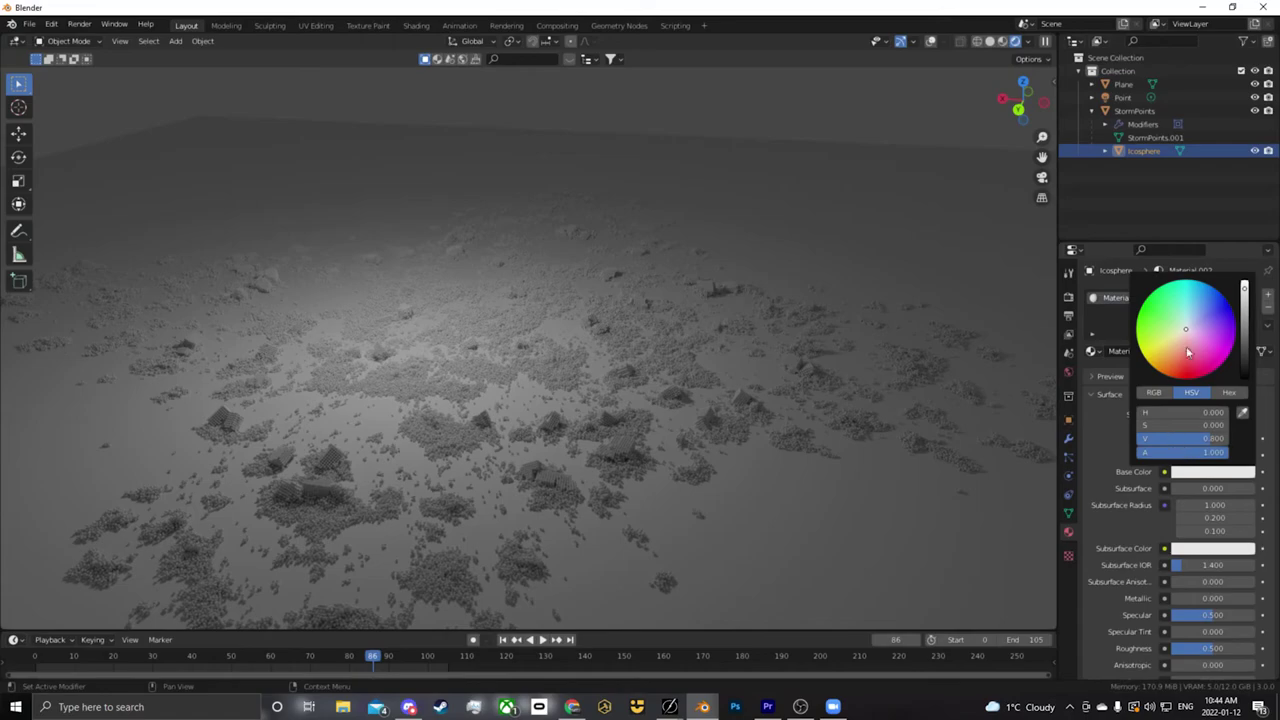
pyautogui.click(1186, 303)
pyautogui.moveTo(1186, 303)
pyautogui.mouseDown()
pyautogui.moveTo(1163, 317)
pyautogui.moveTo(1178, 355)
pyautogui.moveTo(1164, 348)
pyautogui.moveTo(1175, 341)
pyautogui.mouseUp()
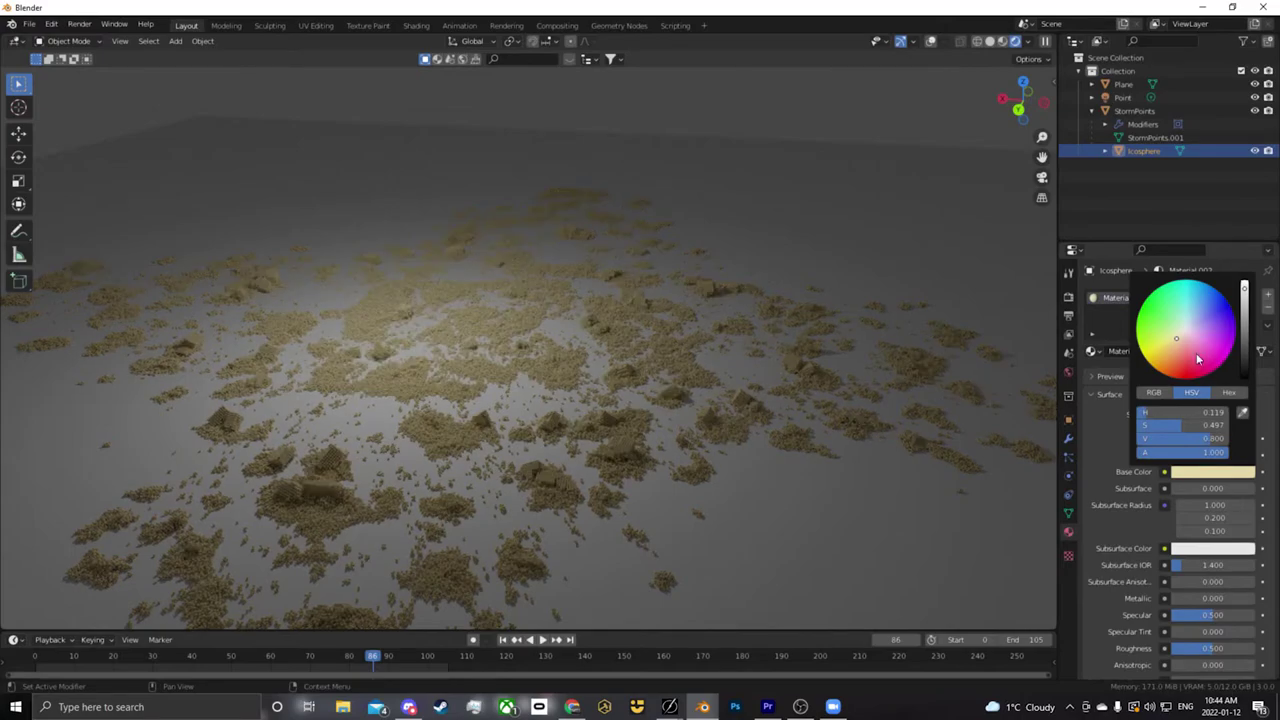
pyautogui.moveTo(1176, 338); pyautogui.dragTo(1178, 337)
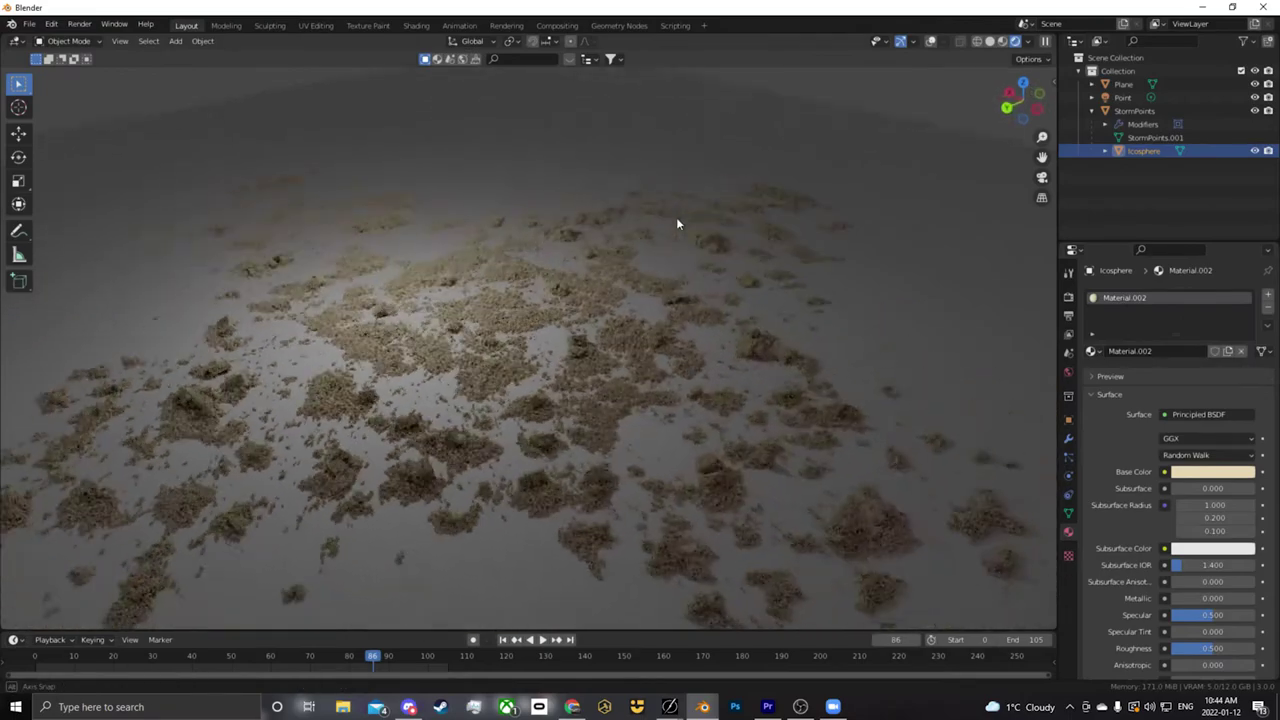
pyautogui.scroll(-4, 690, 215)
# Turn off Scene World in viewport shading and inspect the brighter rendered preview
pyautogui.click(1026, 42)
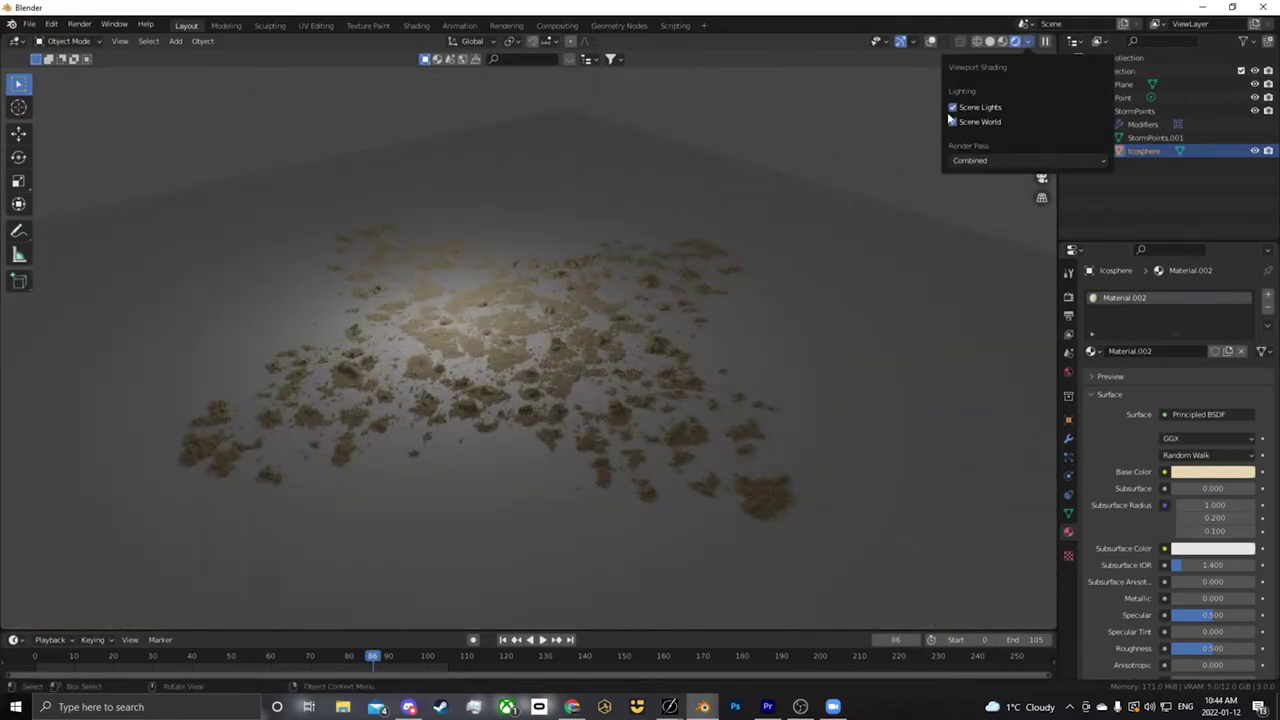
pyautogui.click(954, 122)
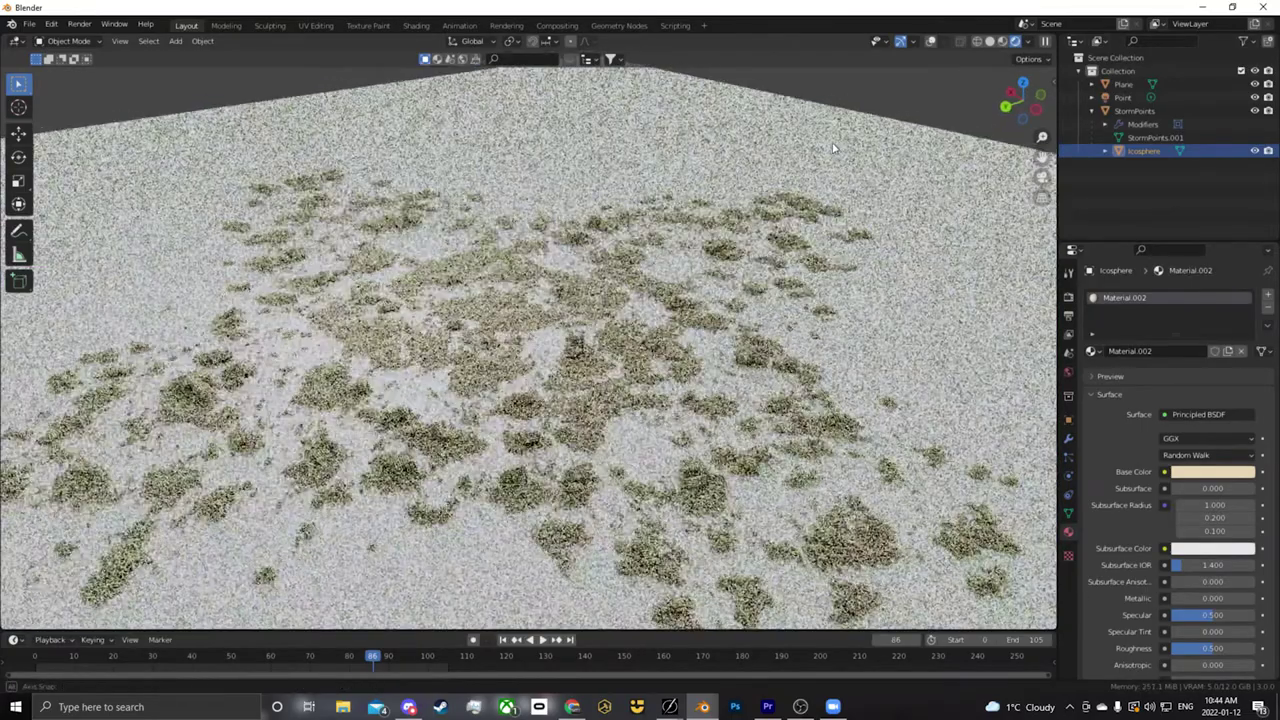
pyautogui.moveTo(833, 148)
pyautogui.mouseDown(button='middle')
pyautogui.moveTo(777, 117)
pyautogui.moveTo(633, 160)
pyautogui.moveTo(773, 222)
pyautogui.mouseUp(button='middle')
pyautogui.scroll(-3, 633, 157)
pyautogui.scroll(5, 783, 227)
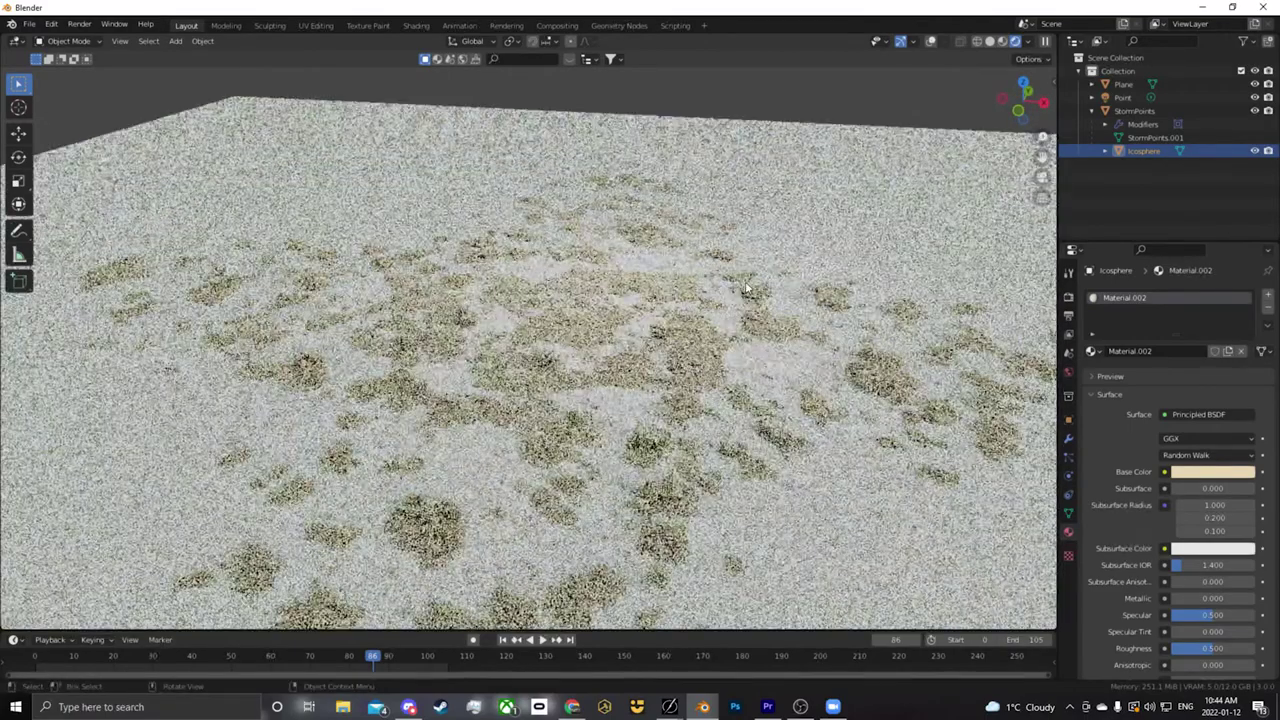
pyautogui.scroll(2, 693, 313)
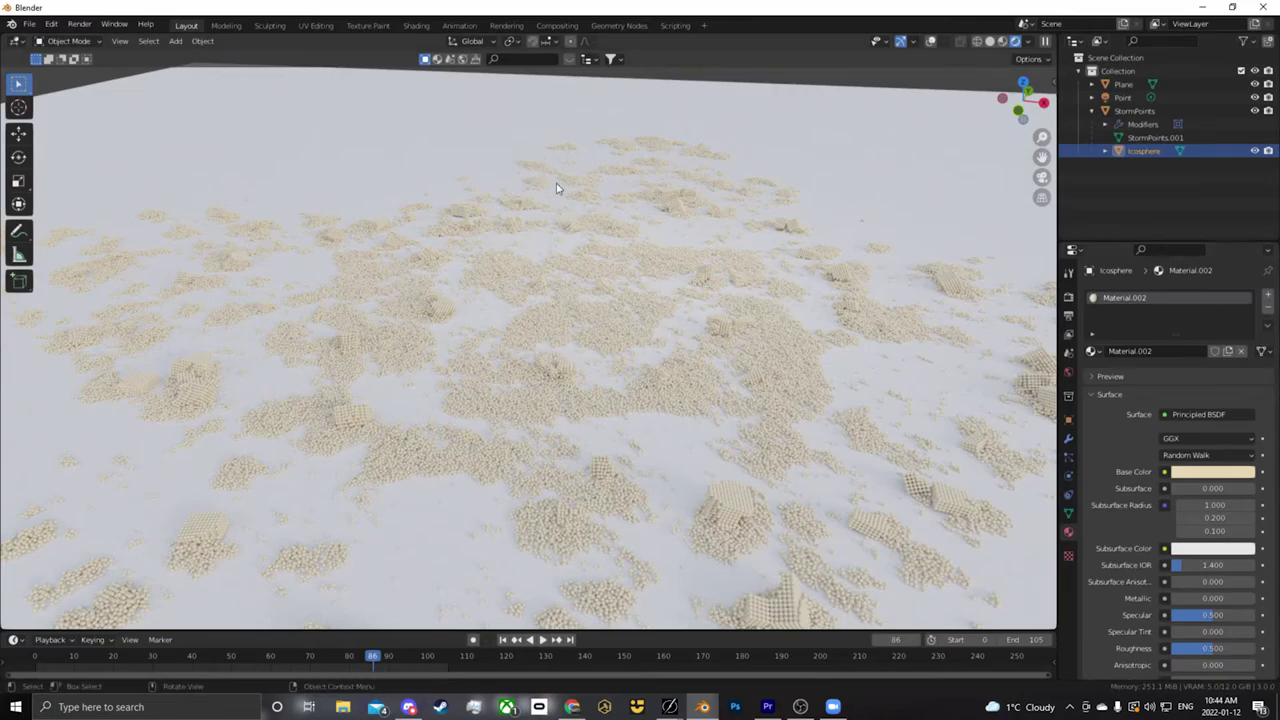
# Start Render Animation from the Render menu
pyautogui.click(79, 22)
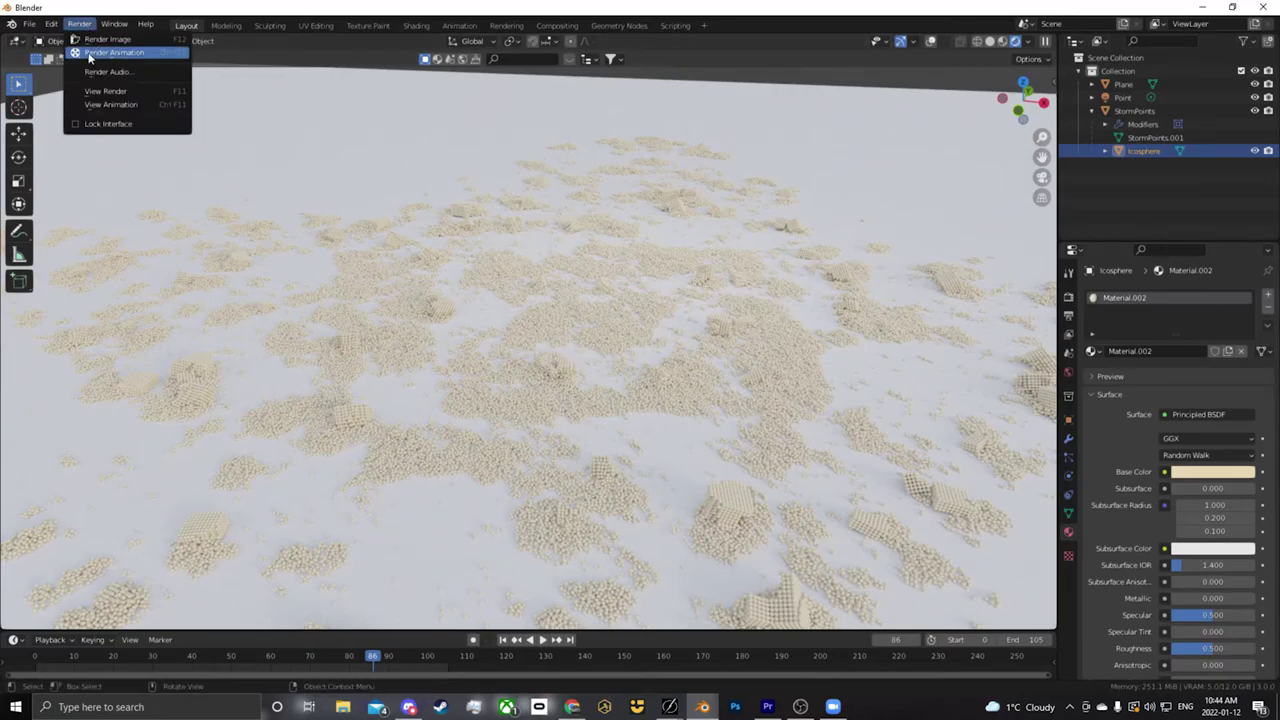